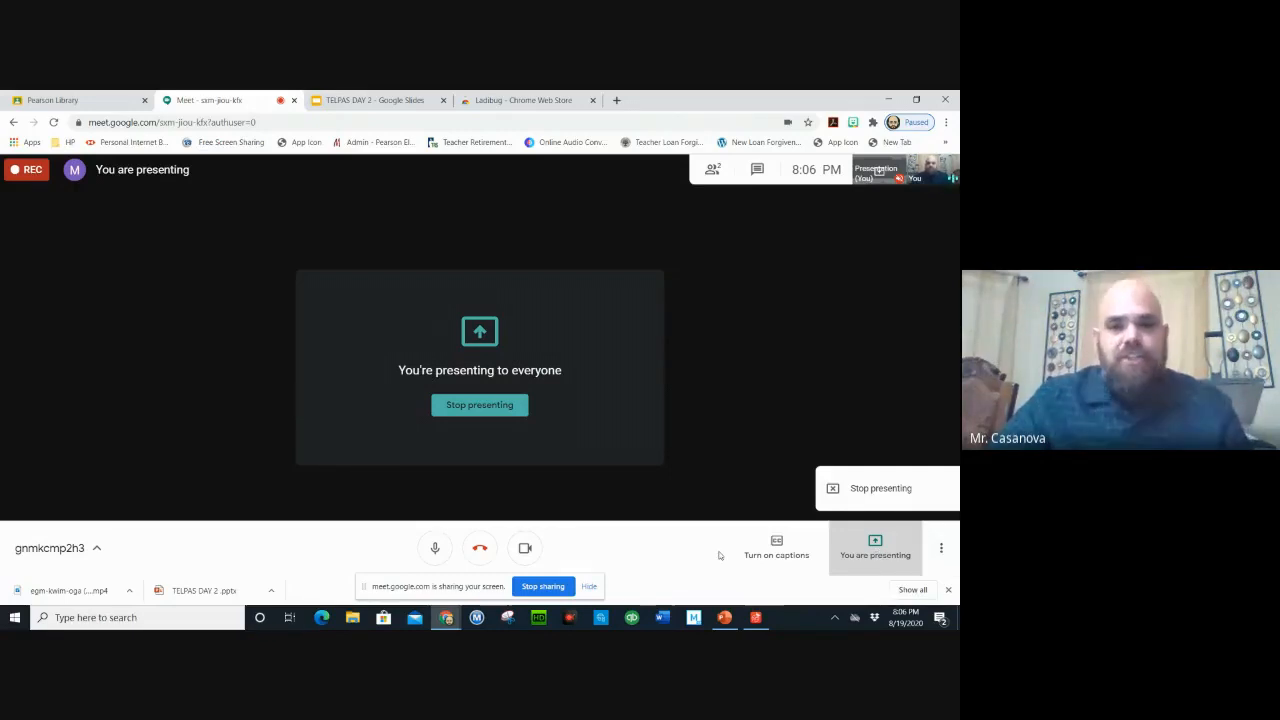
# - Switch Ladibug's feed from the built-in webcam to the Lumens Document Camera
pyautogui.click(889, 101)
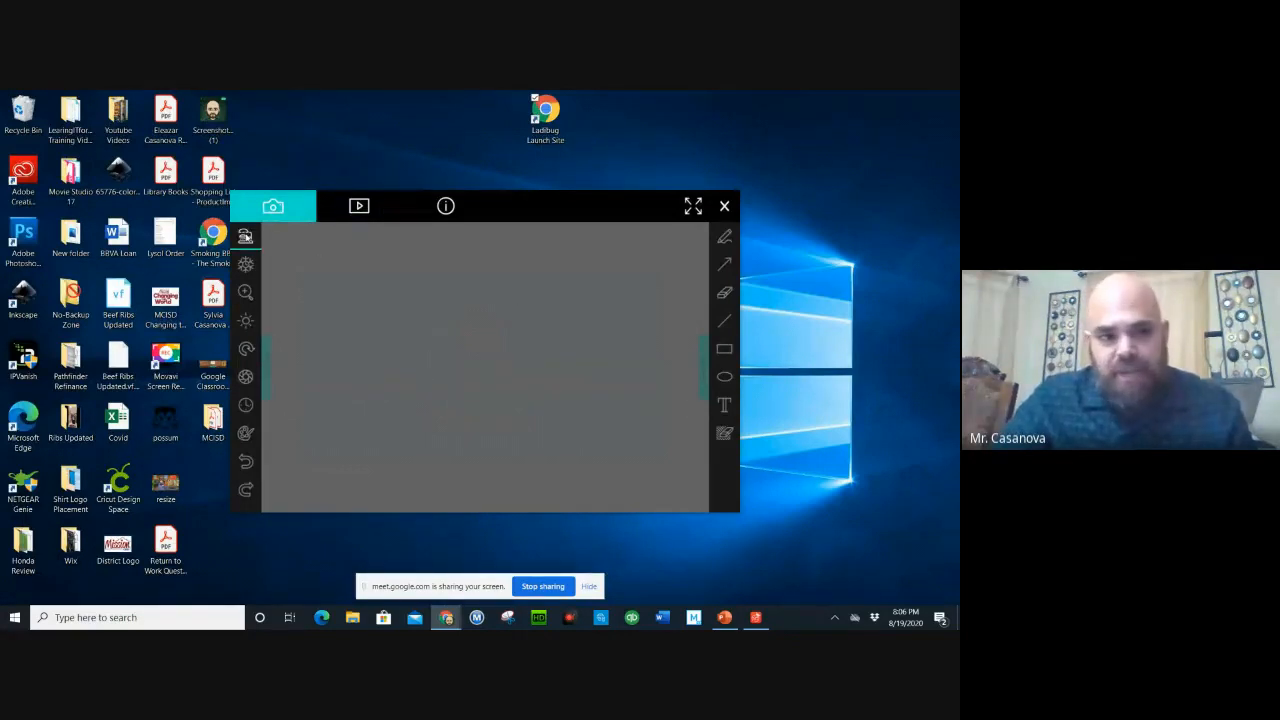
pyautogui.click(246, 236)
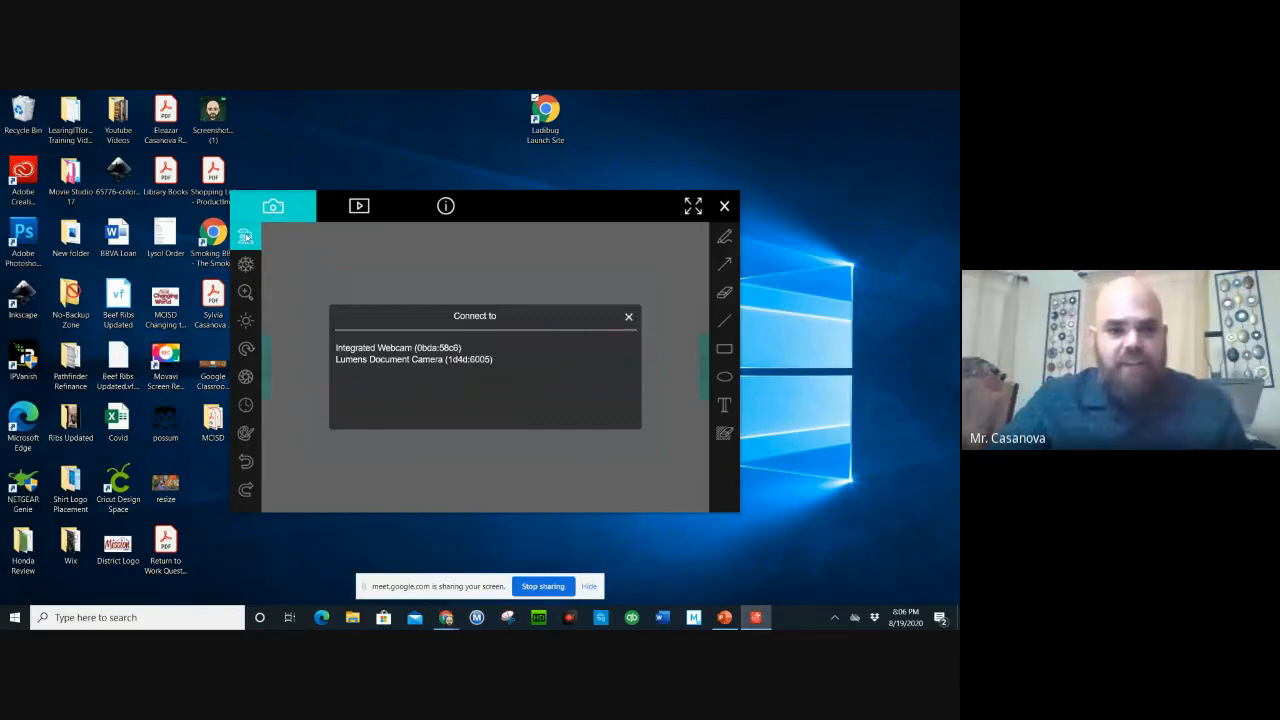
pyautogui.click(401, 349)
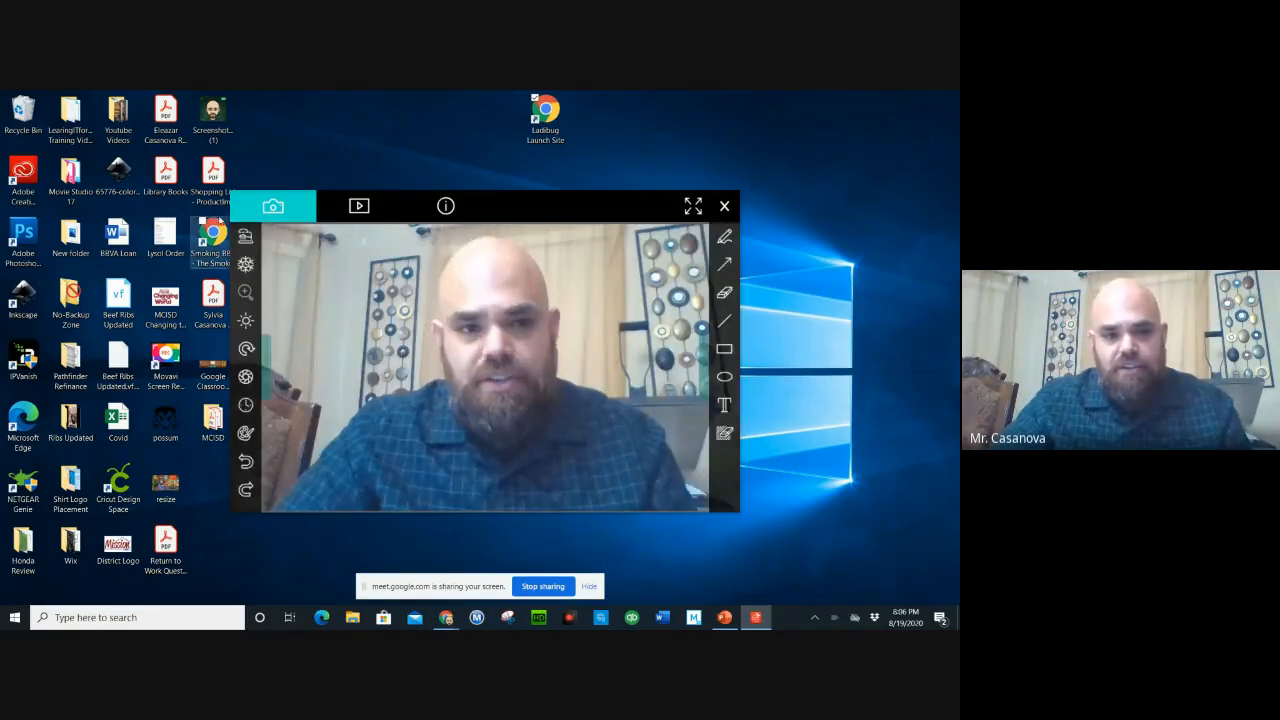
pyautogui.click(244, 237)
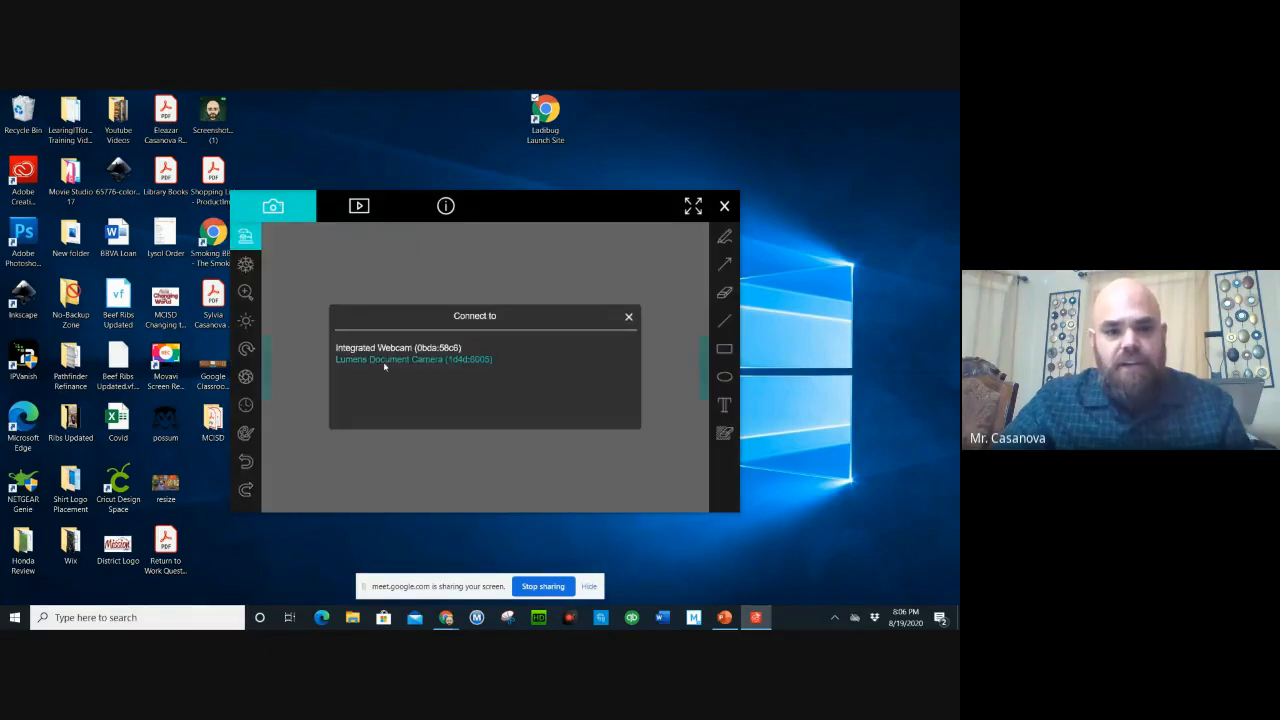
pyautogui.click(384, 360)
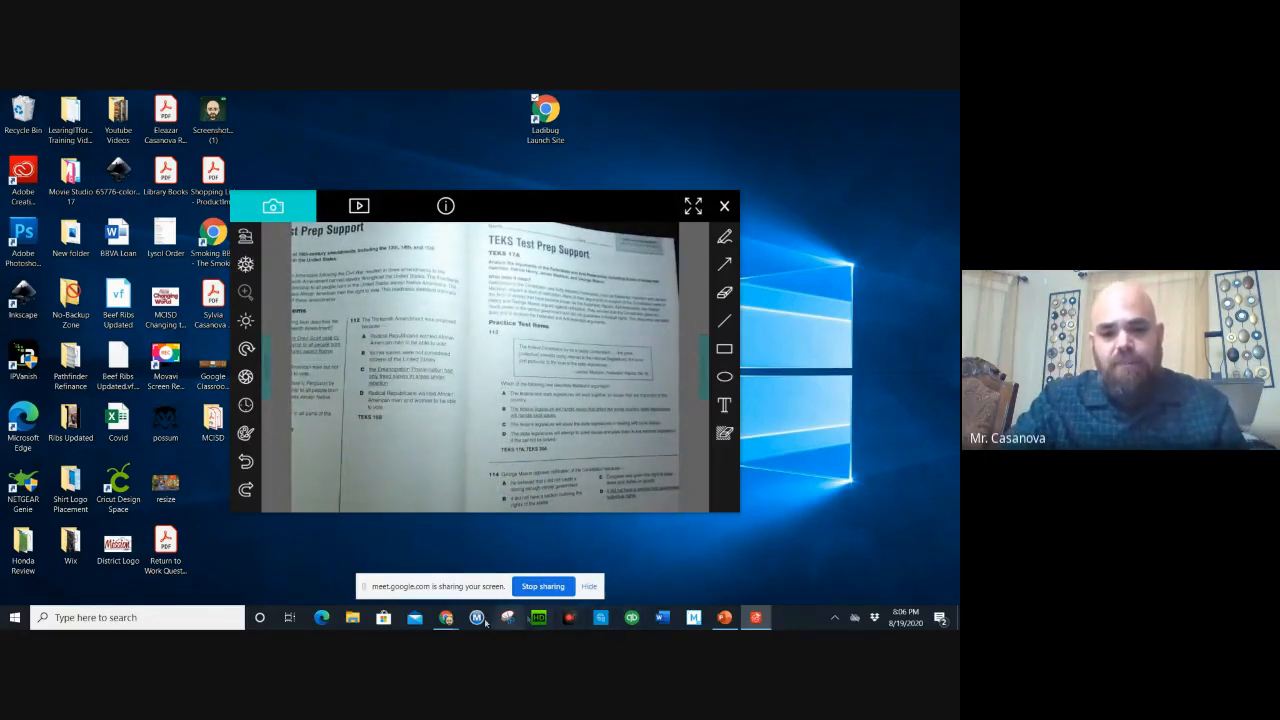
pyautogui.moveTo(724, 619)
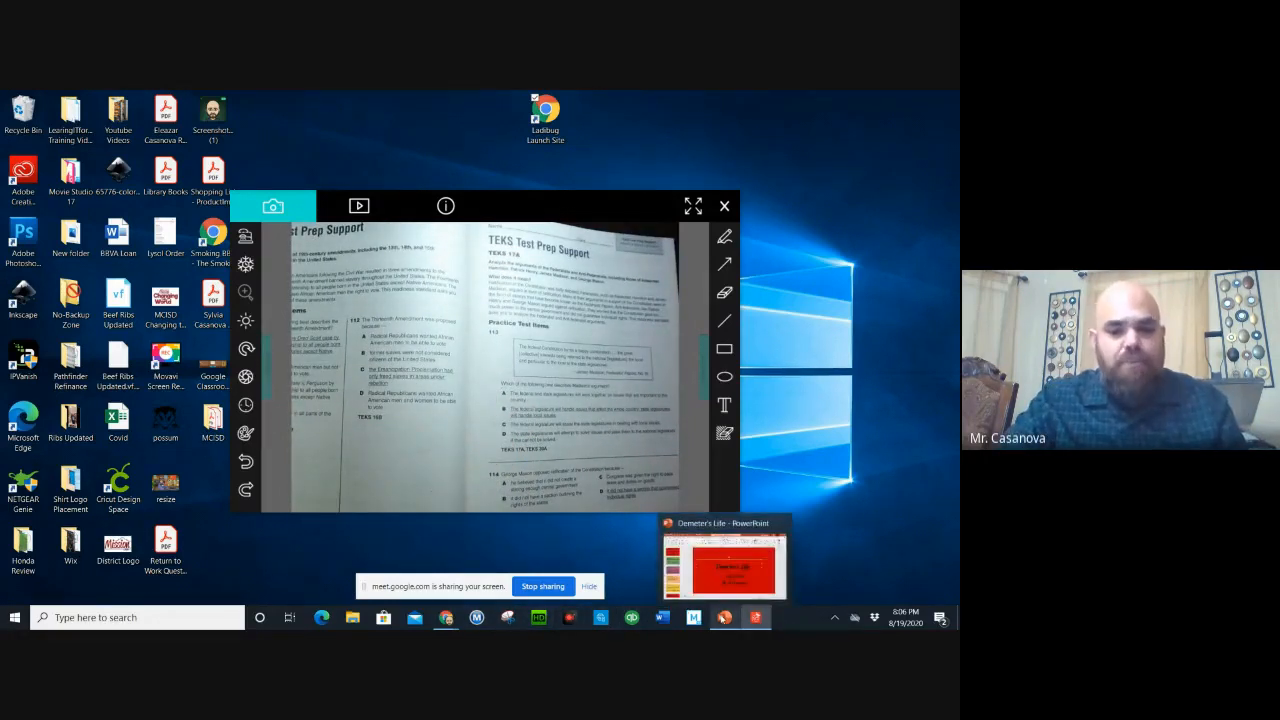
# - Briefly show the Demeter's Life PowerPoint deck, minimize it, and return to the Meet presenting window
pyautogui.click(725, 619)
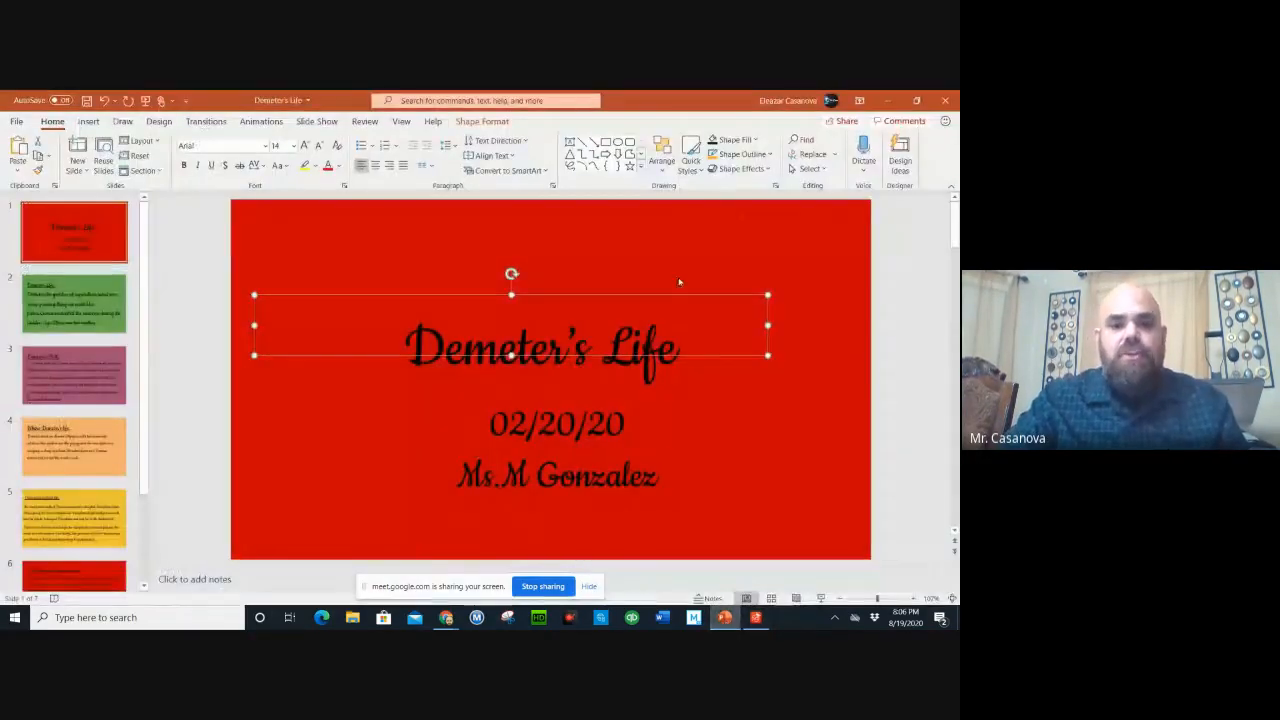
pyautogui.click(782, 230)
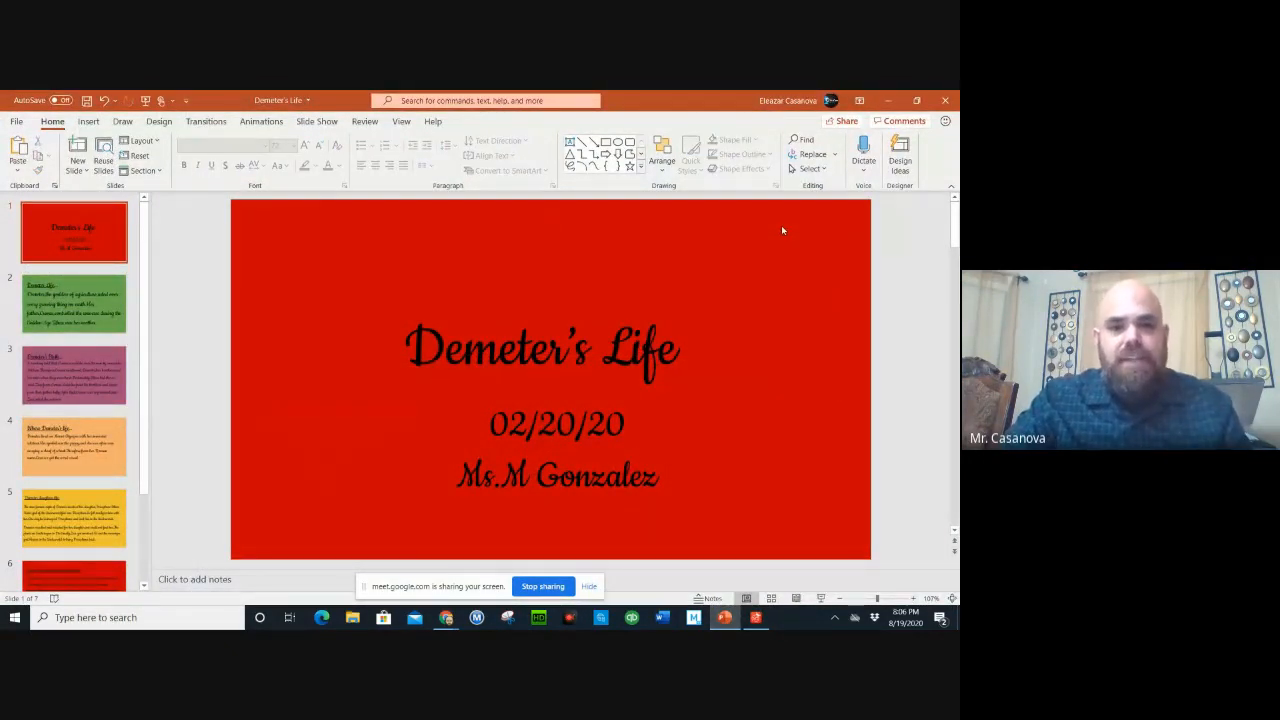
pyautogui.click(889, 101)
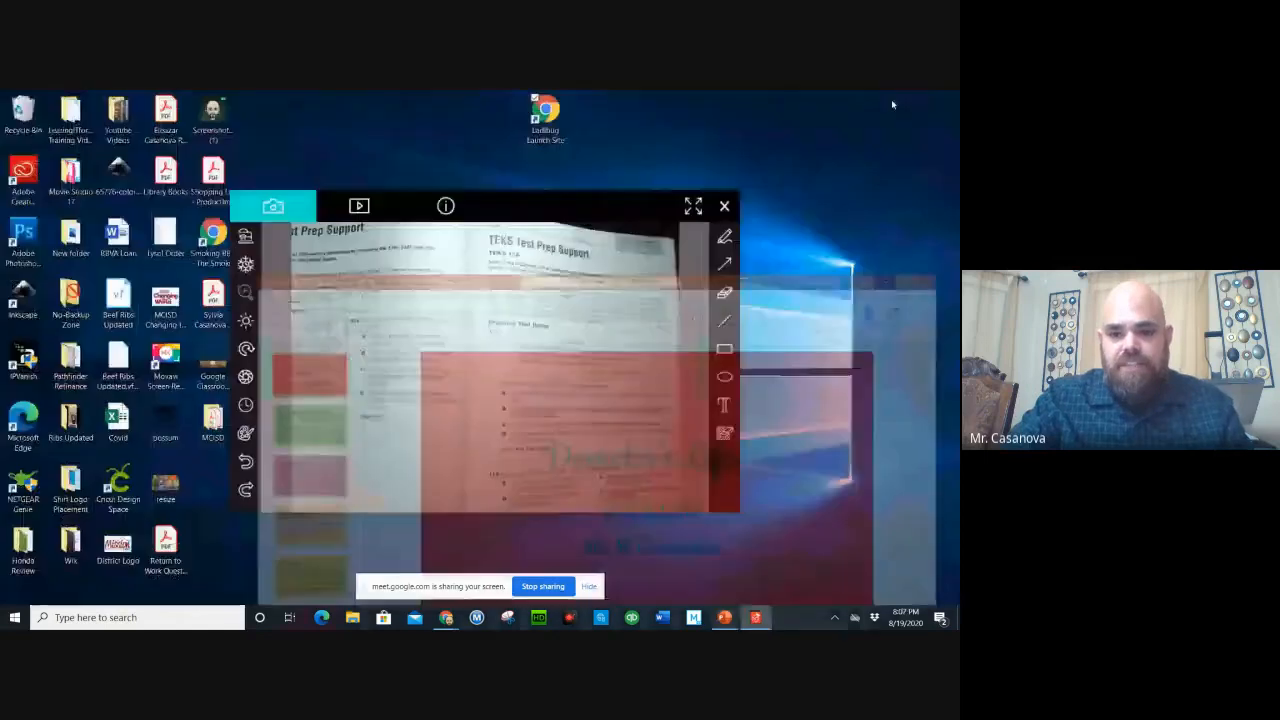
pyautogui.moveTo(446, 617)
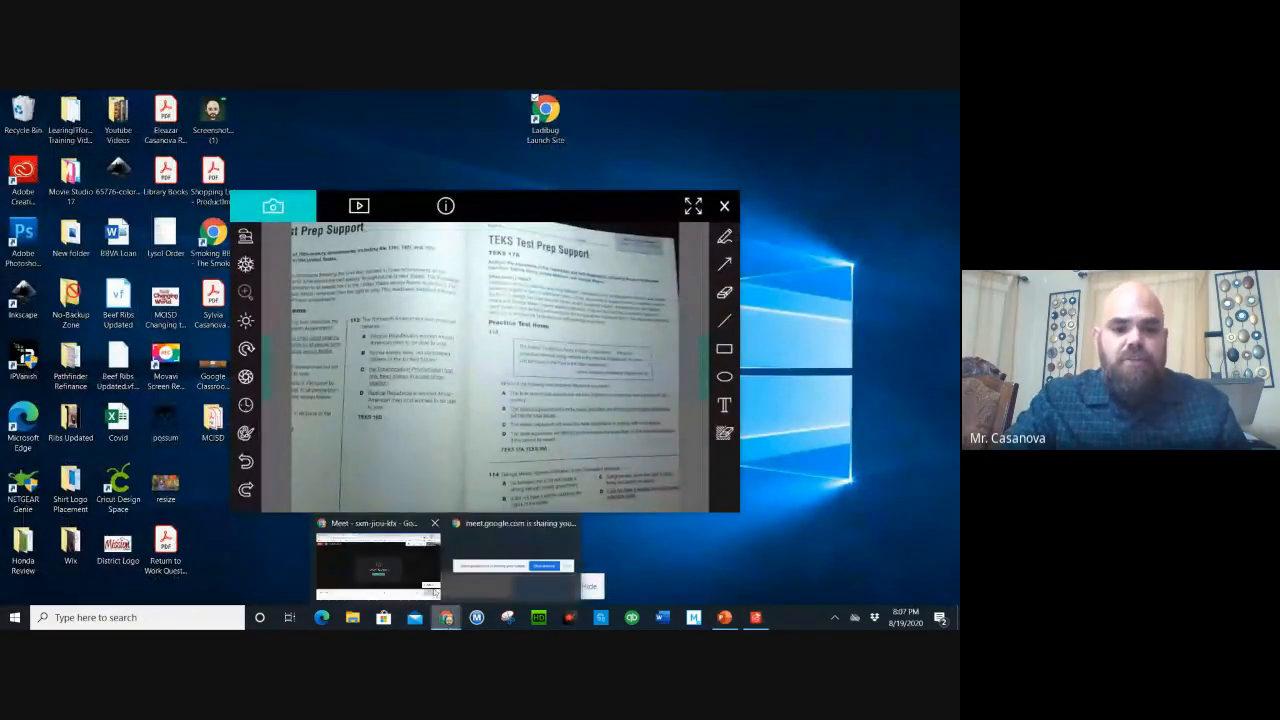
pyautogui.click(434, 591)
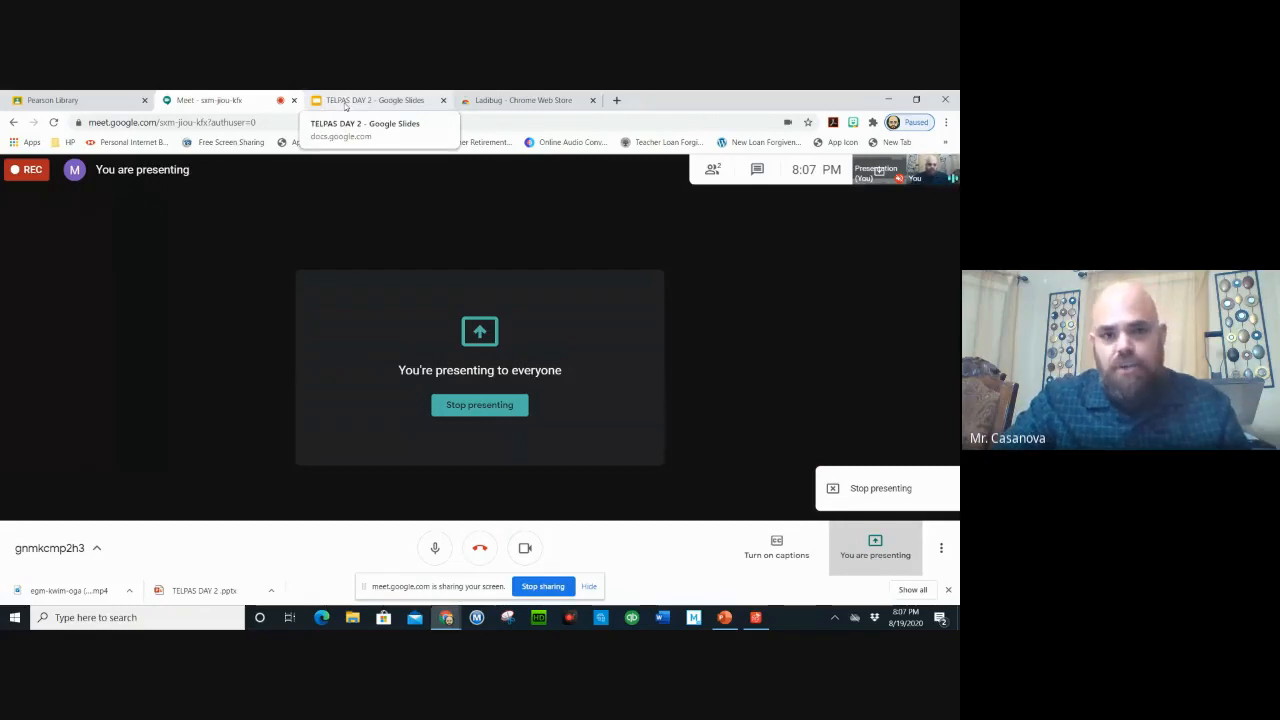
# - View the TELPAS DAY 2 slides, then switch to the Pearson Library Classroom page
pyautogui.click(347, 101)
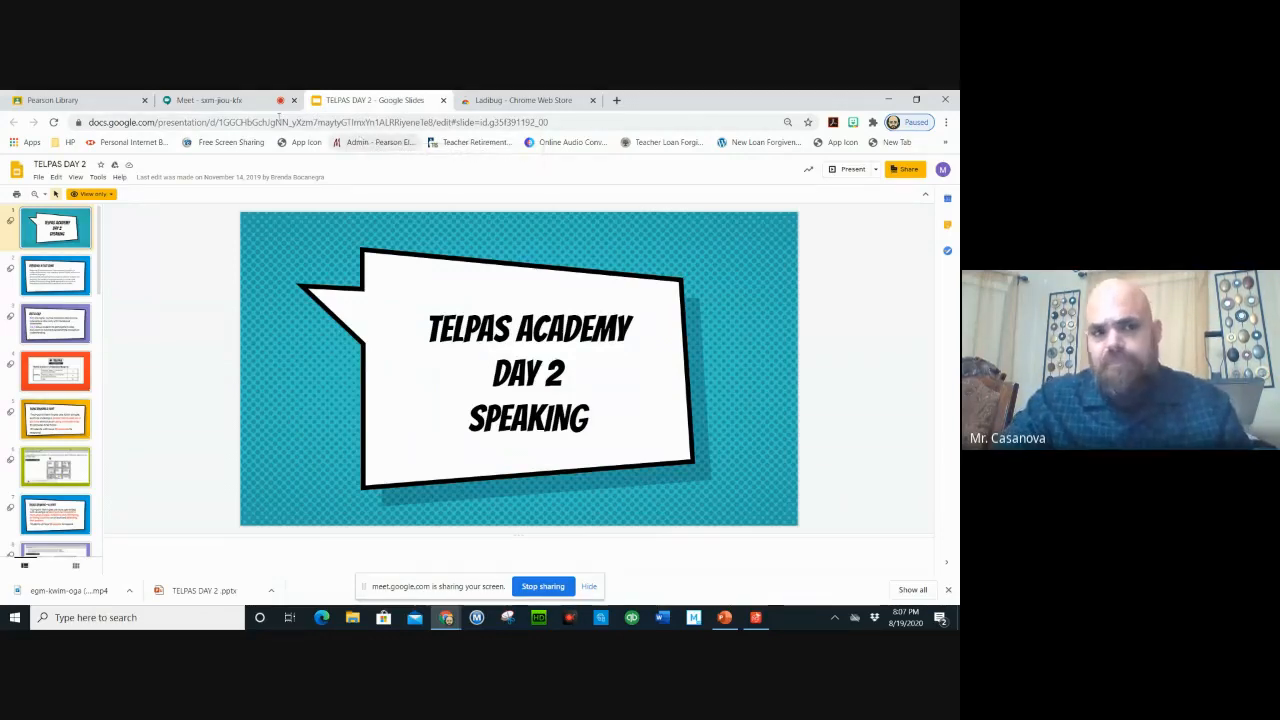
pyautogui.click(82, 101)
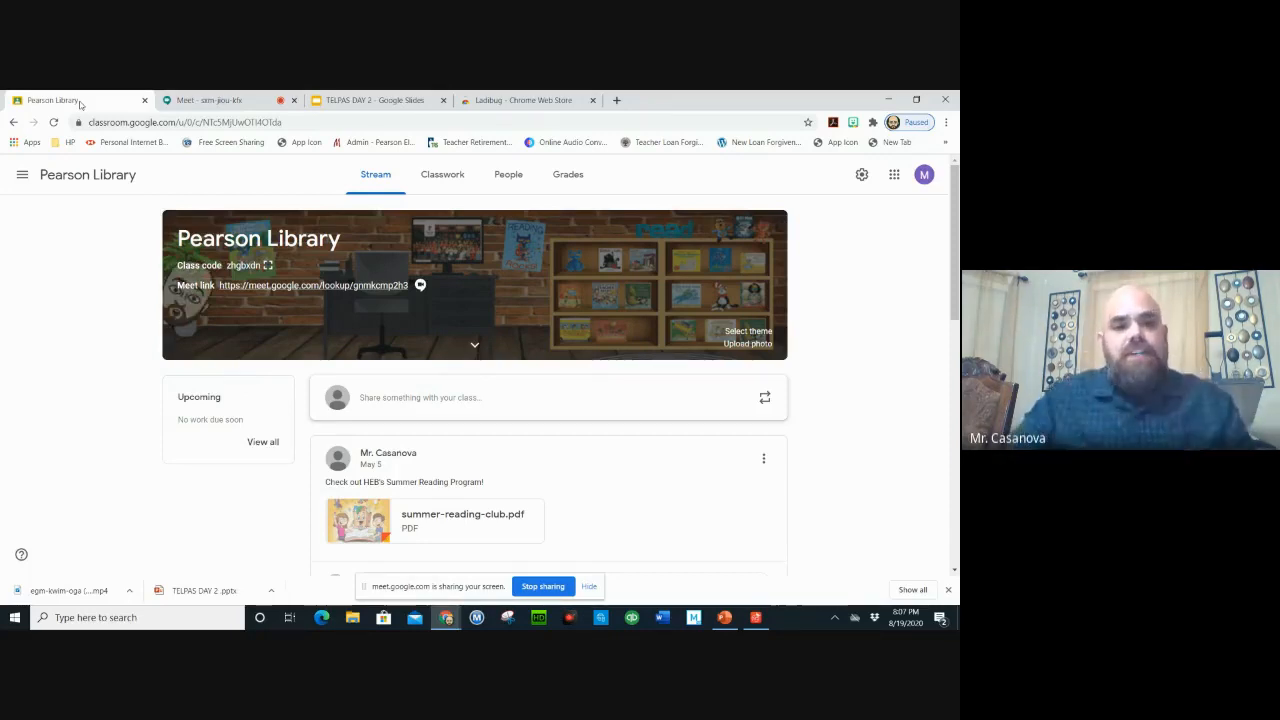
pyautogui.click(23, 180)
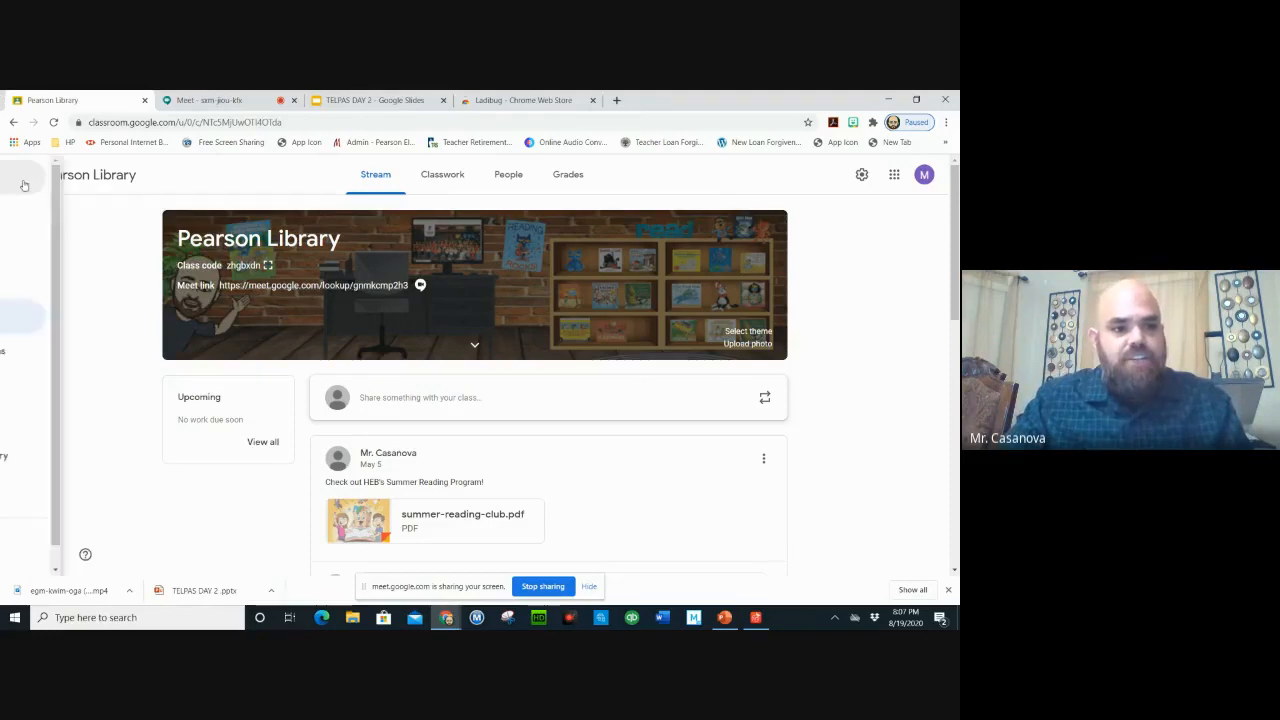
pyautogui.click(52, 176)
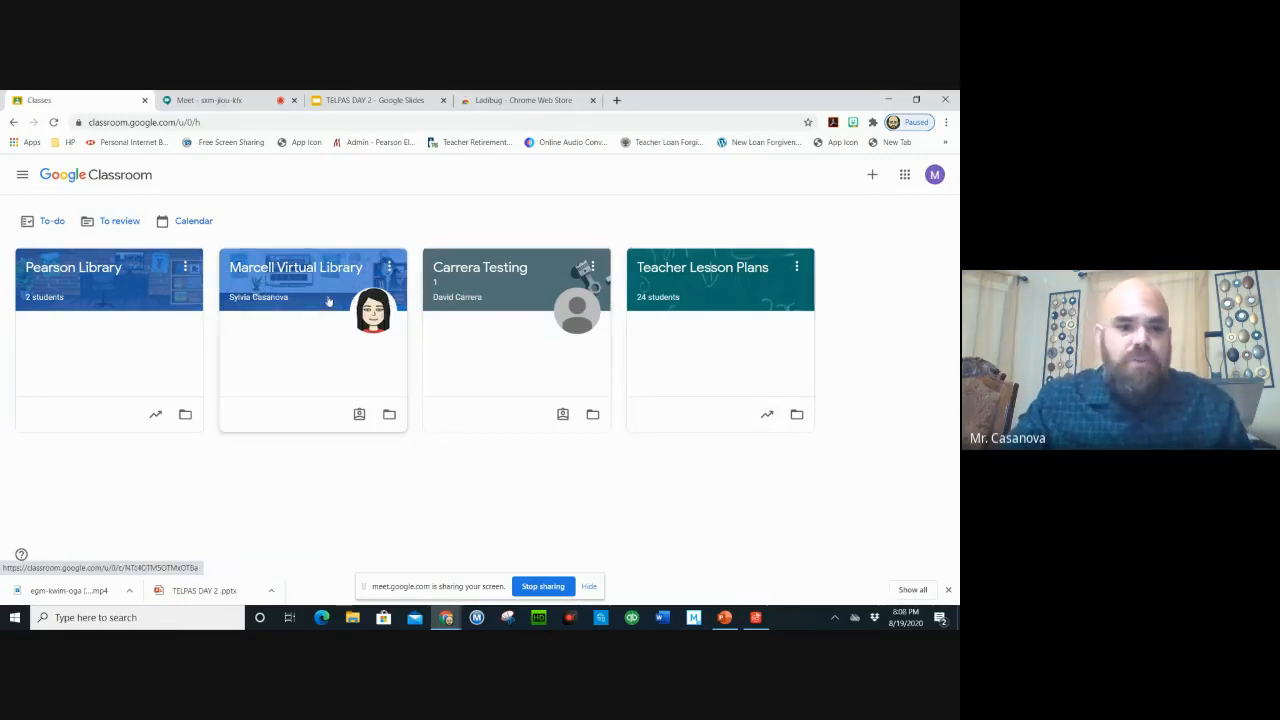
pyautogui.click(97, 276)
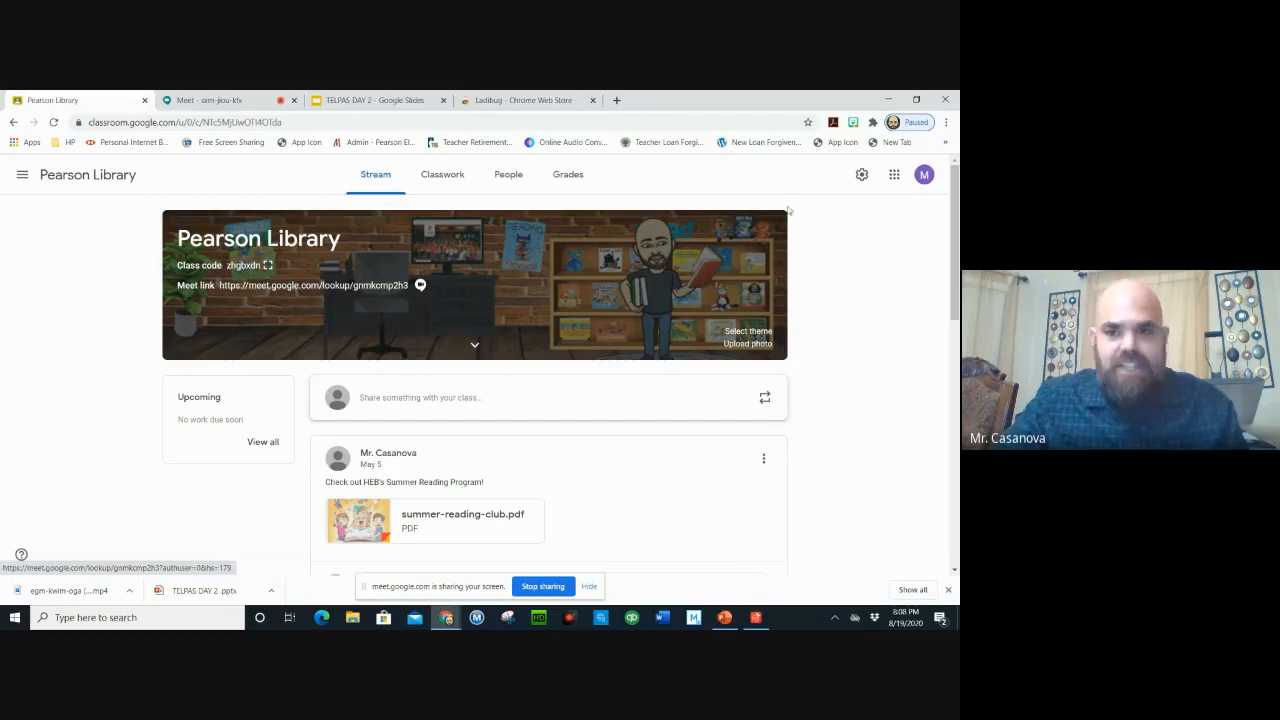
# - Turn off 'Visible to students' for the class Meet link, save the settings, and open that link
pyautogui.click(861, 176)
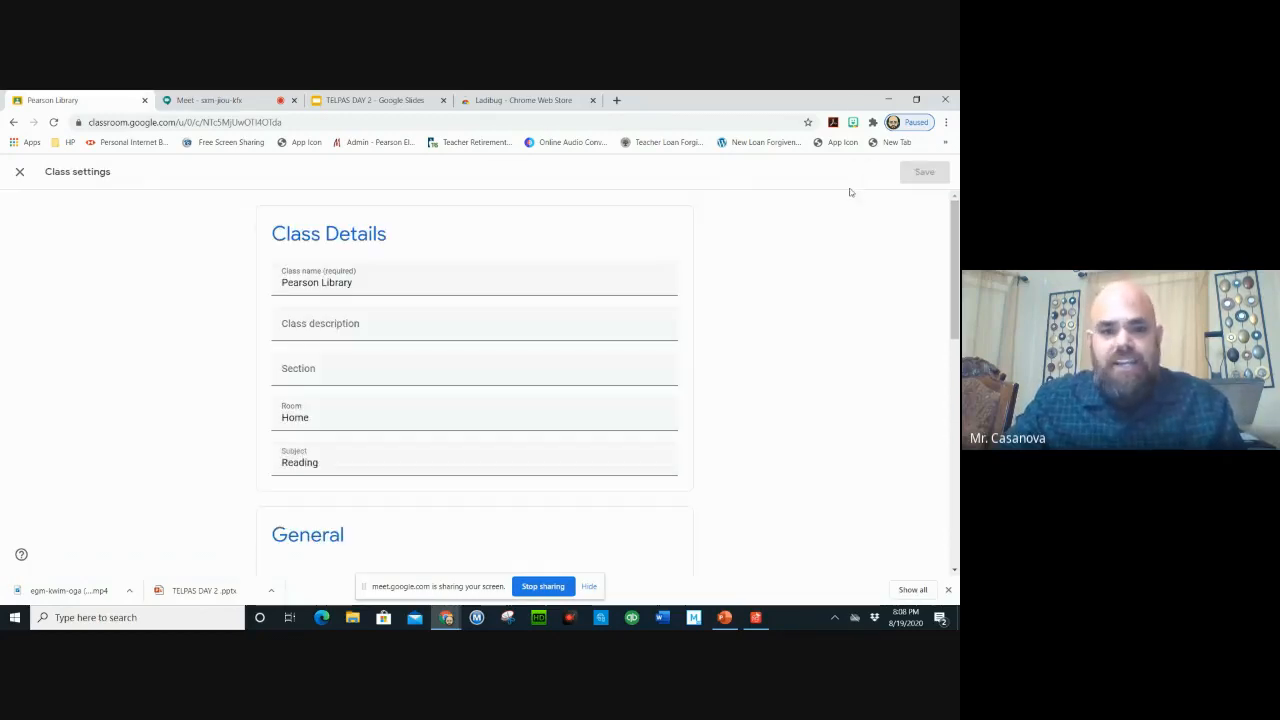
pyautogui.moveTo(955, 244); pyautogui.dragTo(957, 413)
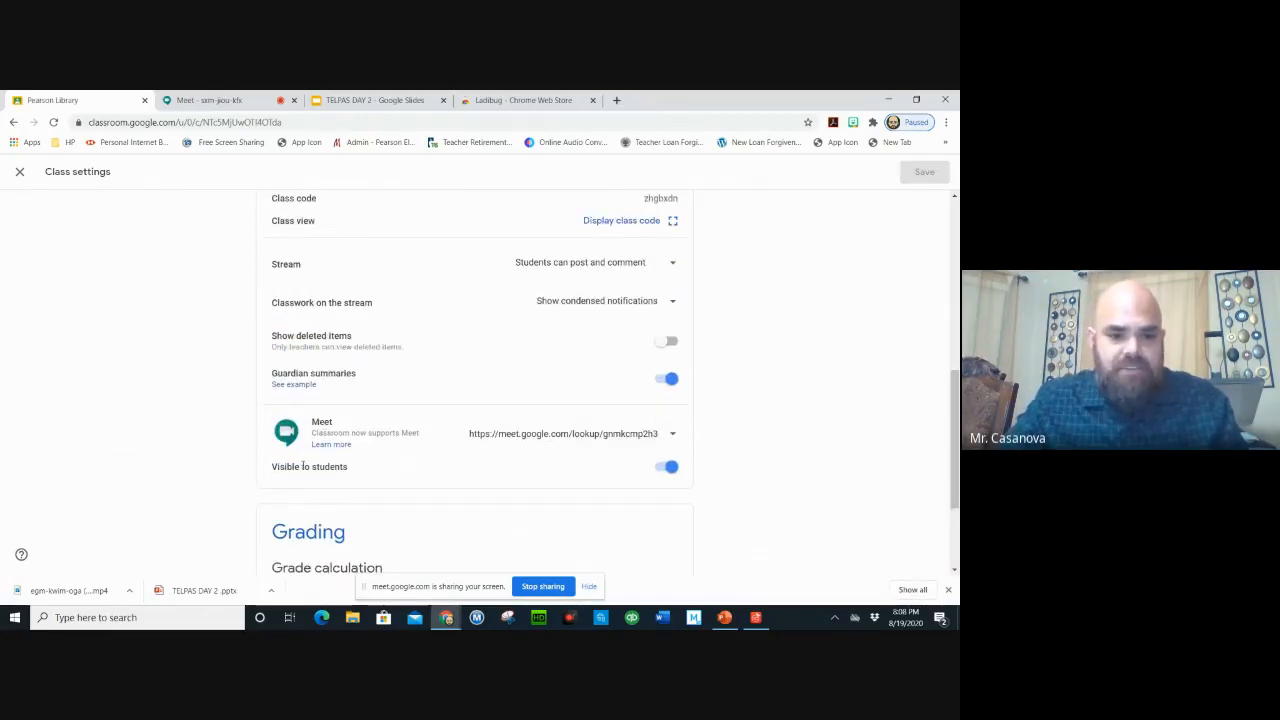
pyautogui.click(673, 469)
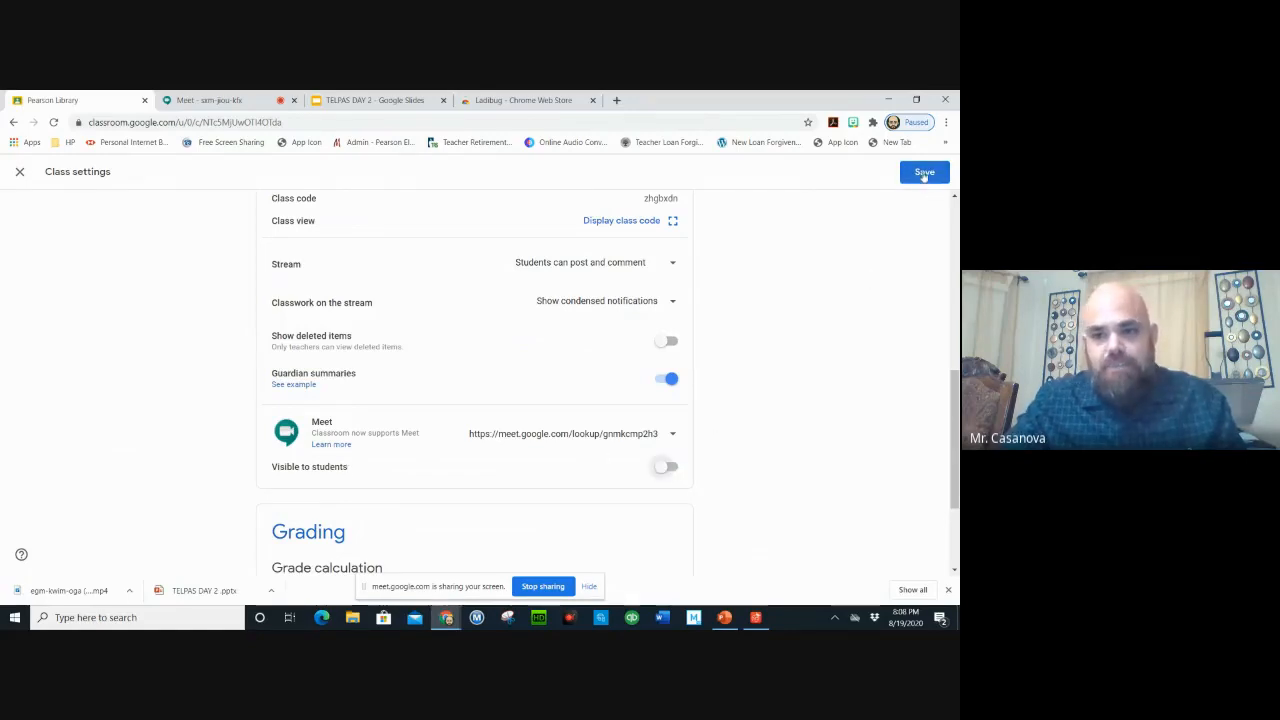
pyautogui.click(924, 173)
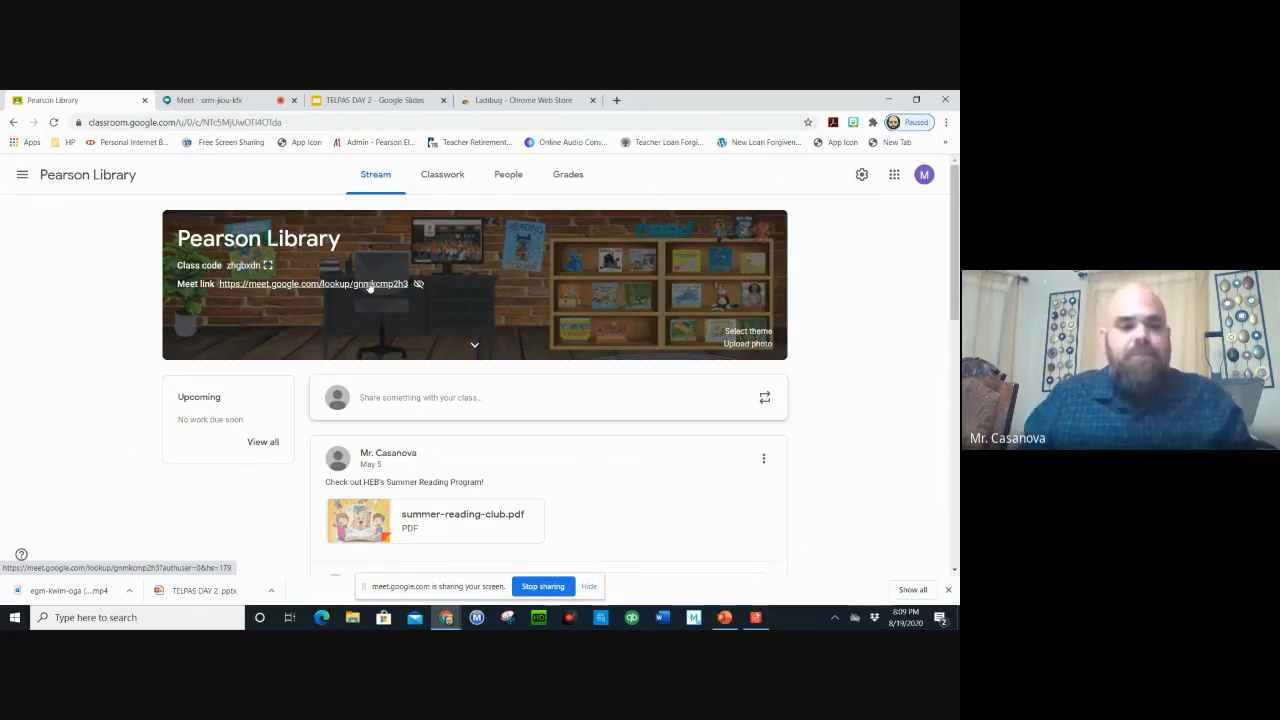
pyautogui.click(318, 285)
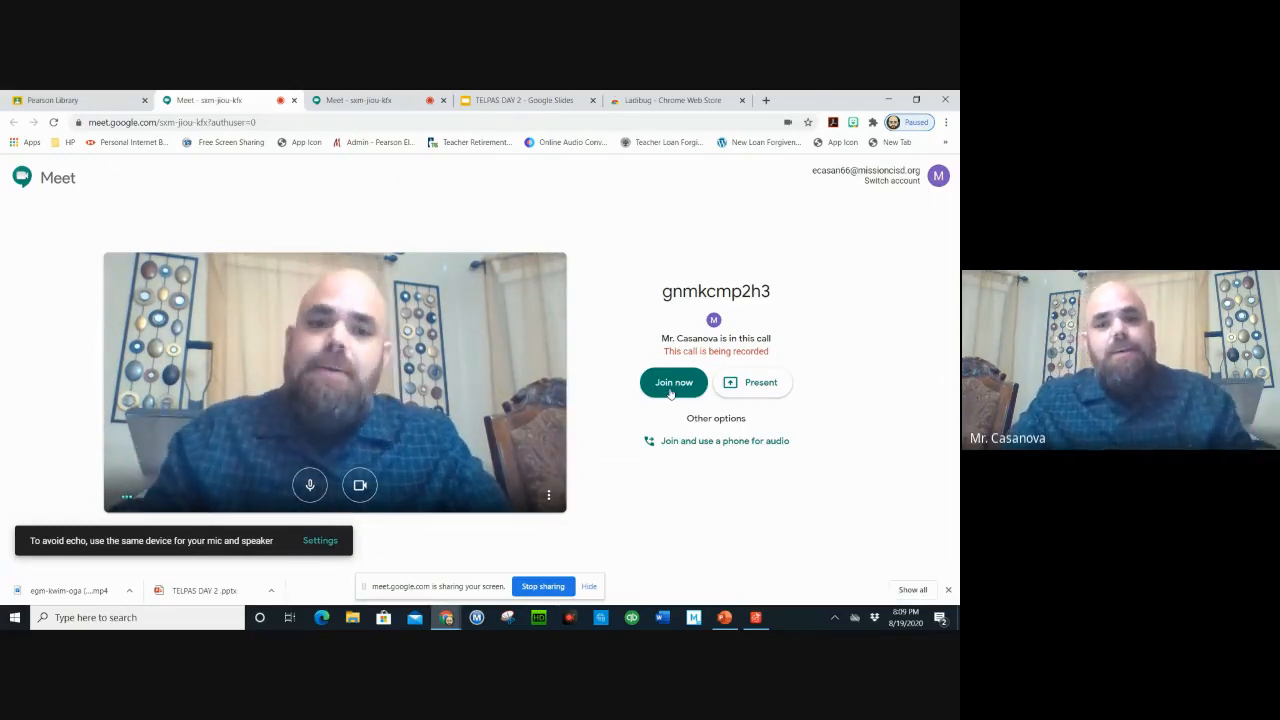
# - Close the extra Meet tab, return to the presenting call, and open its Settings
pyautogui.click(294, 100)
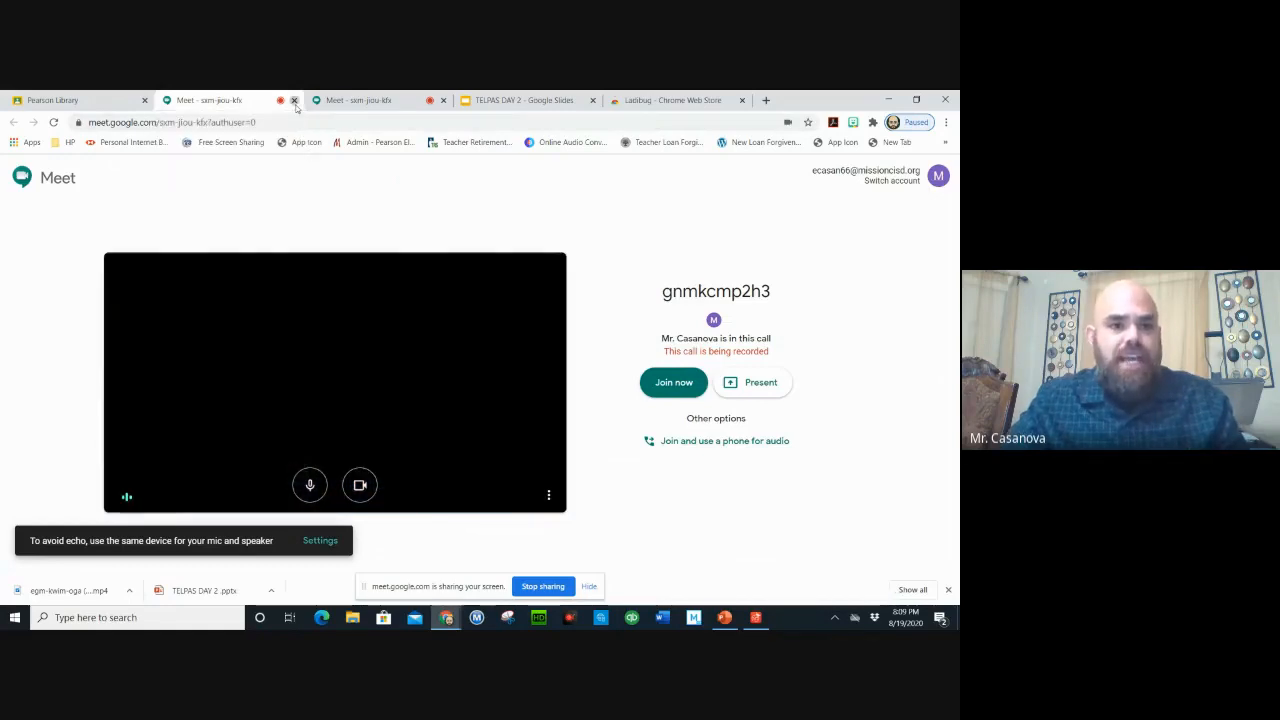
pyautogui.click(262, 106)
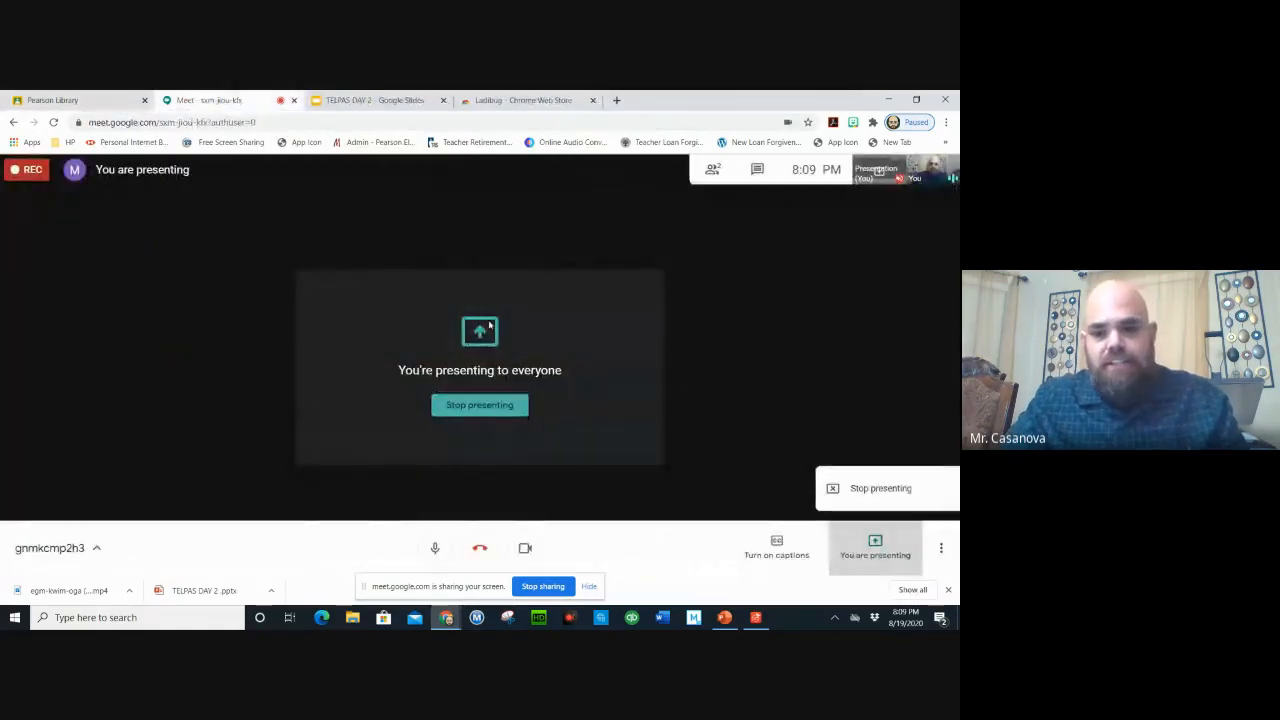
pyautogui.click(941, 545)
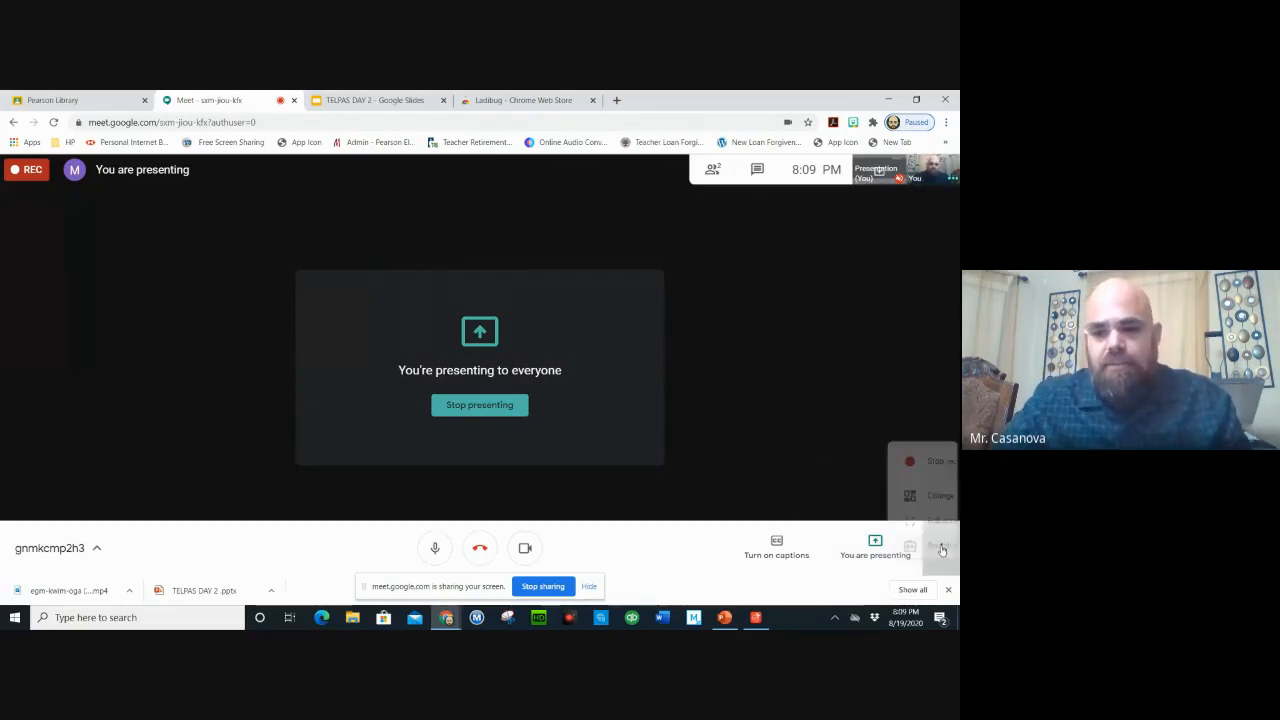
pyautogui.click(941, 545)
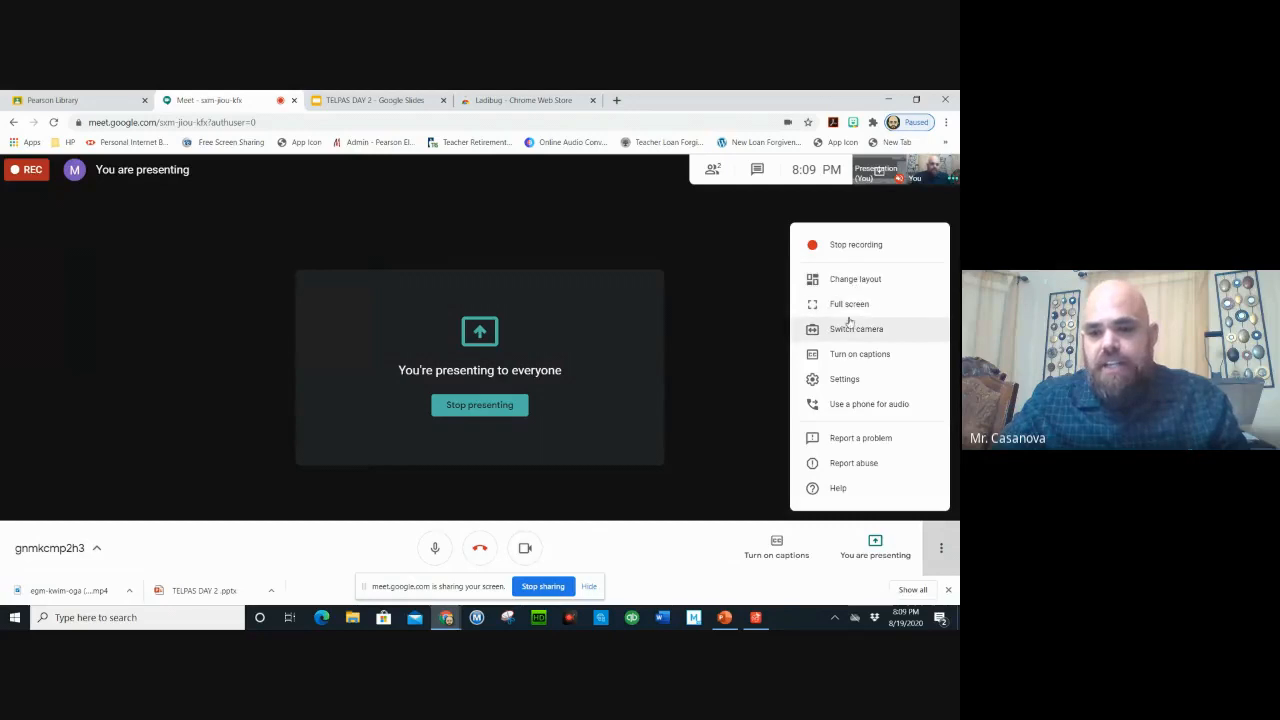
pyautogui.click(845, 379)
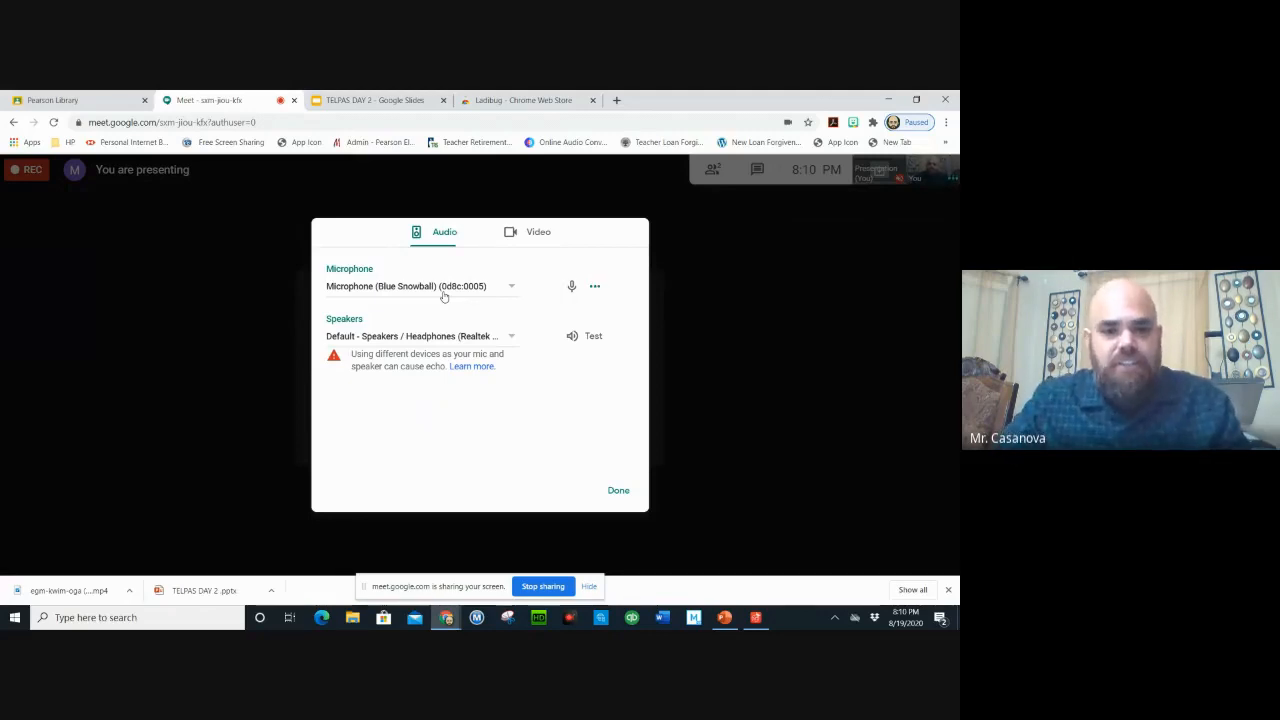
# - Try the Lumens Audio and Realtek Audio microphones, finally settling on Blue Snowball
pyautogui.click(511, 290)
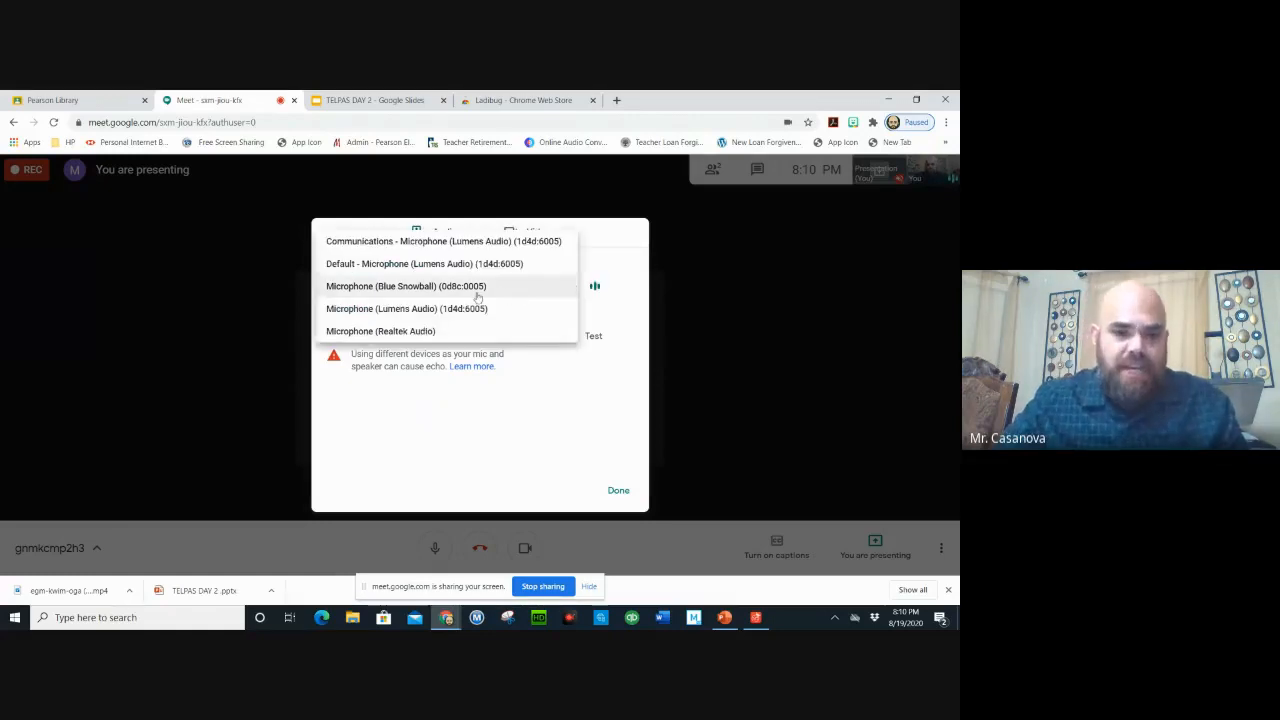
pyautogui.click(420, 309)
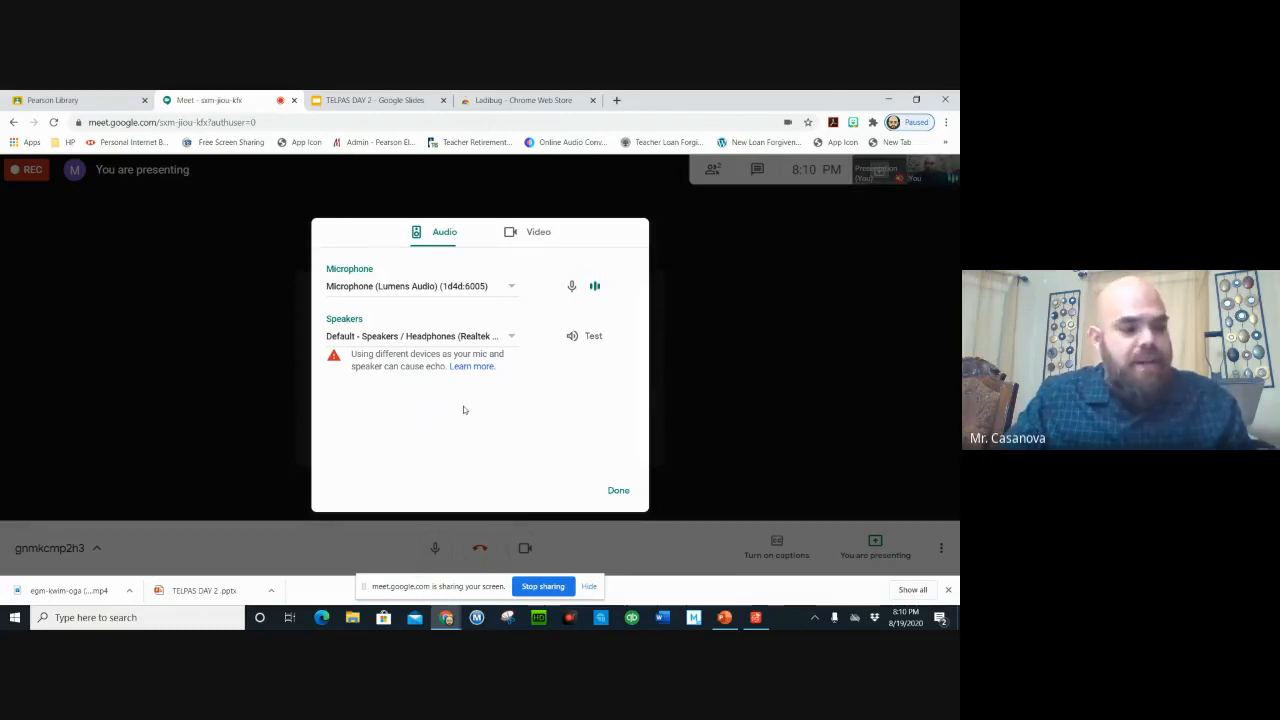
pyautogui.click(513, 290)
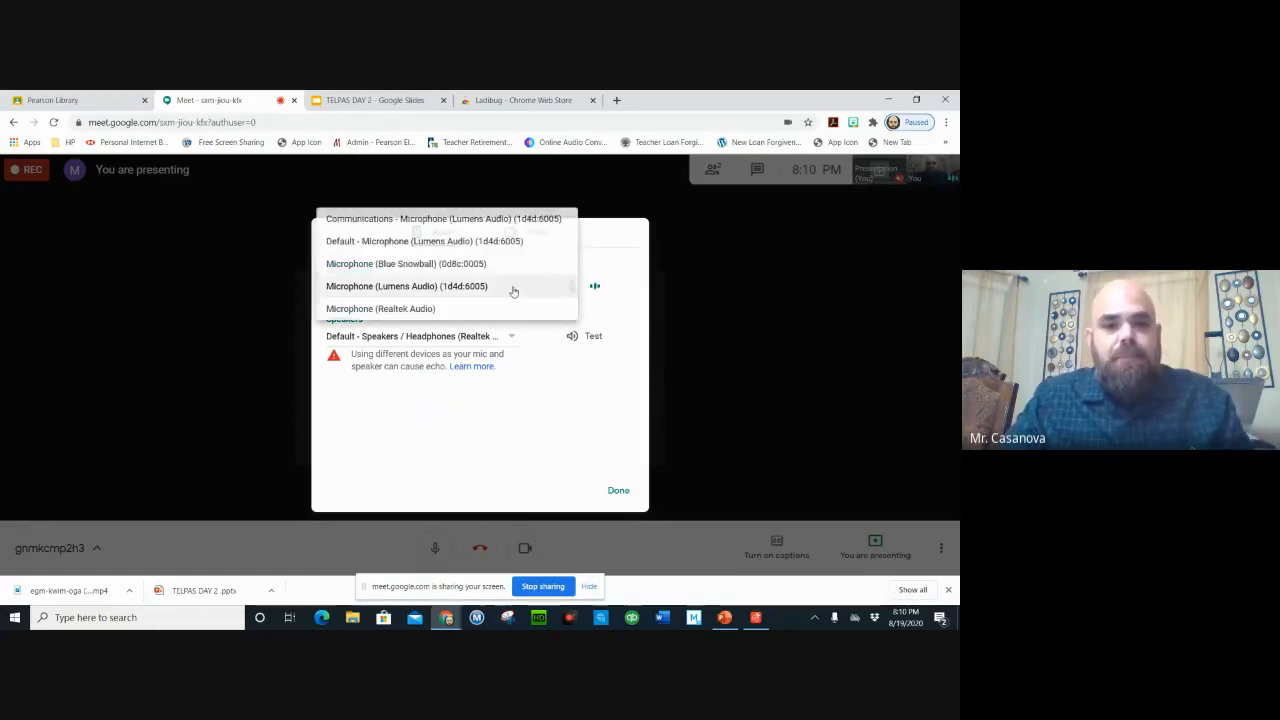
pyautogui.click(442, 266)
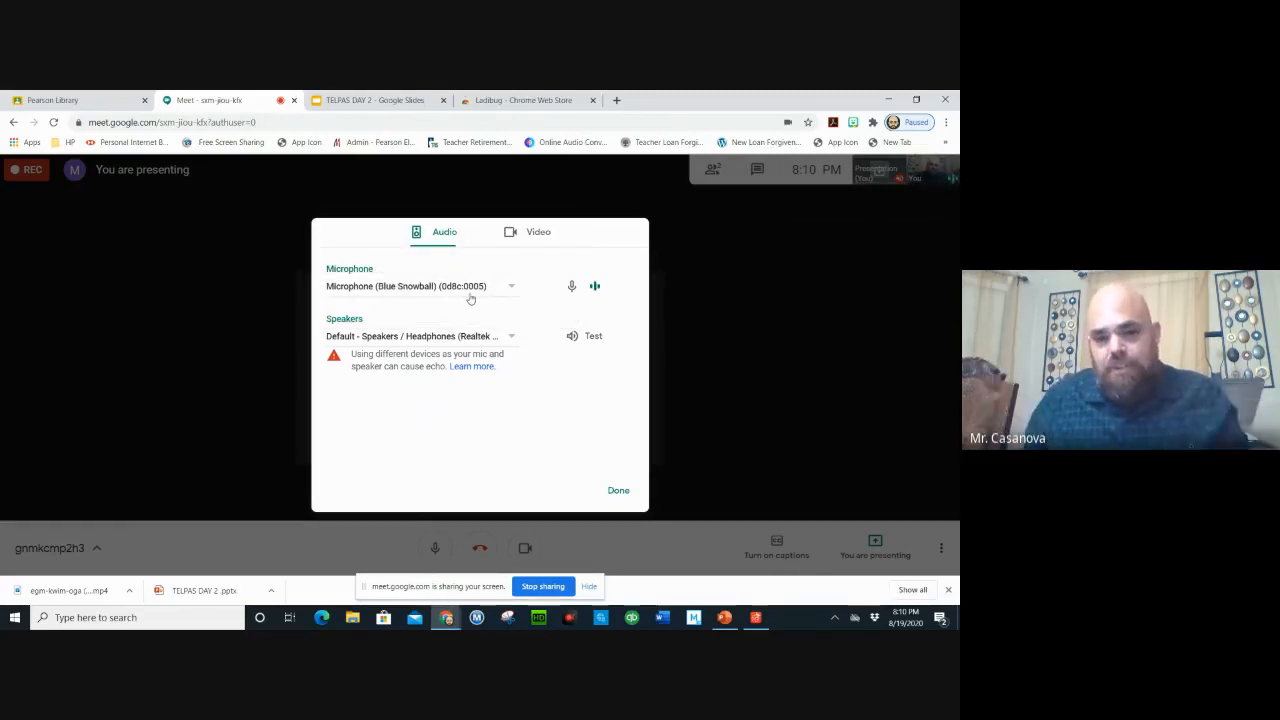
pyautogui.click(467, 289)
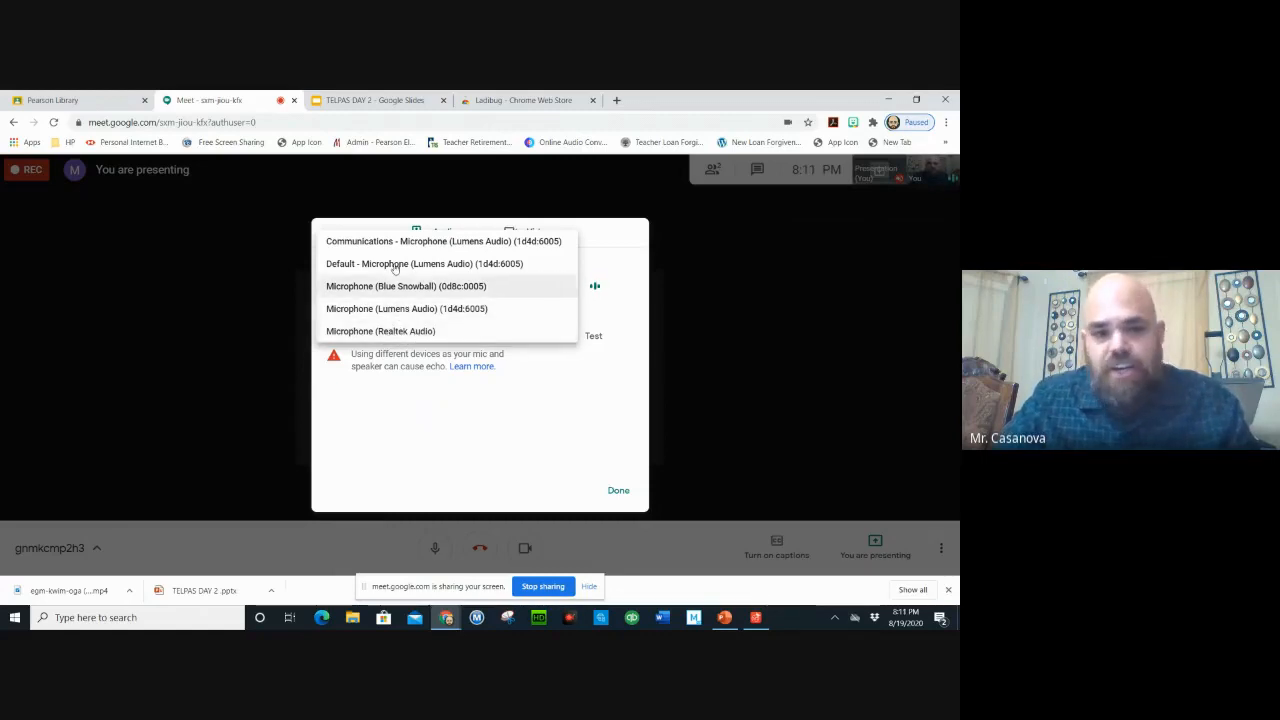
pyautogui.click(409, 333)
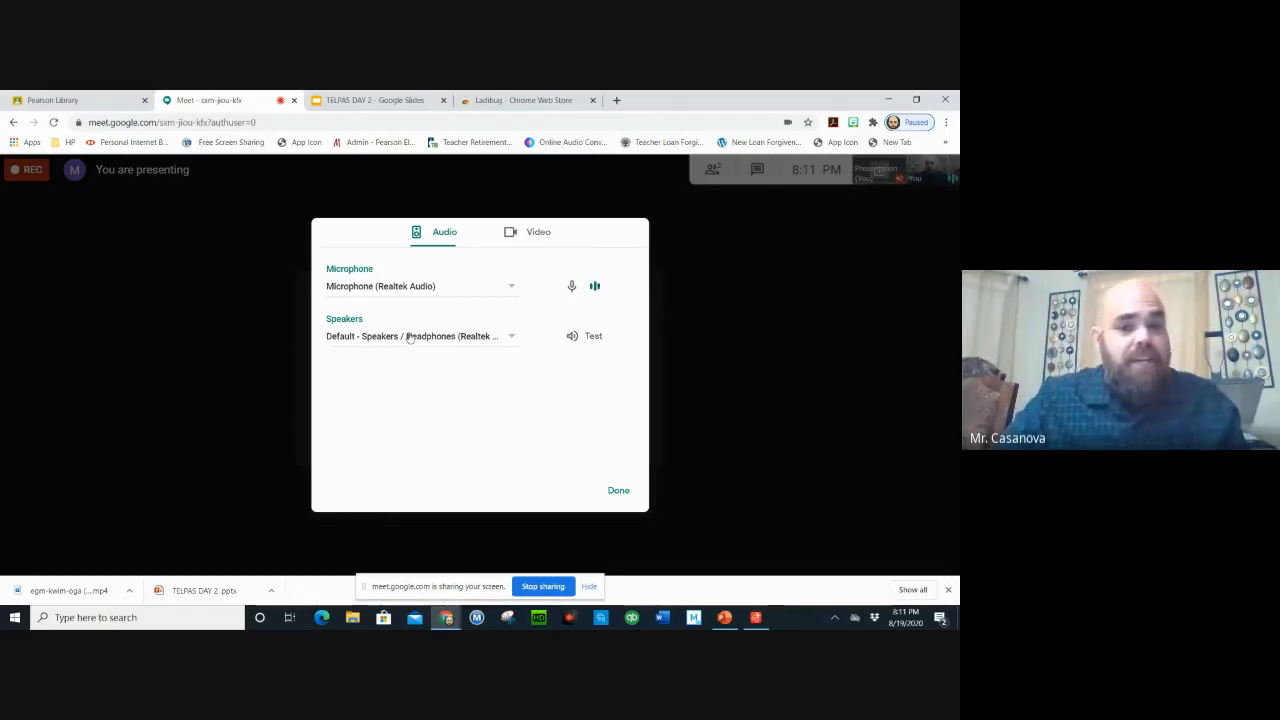
pyautogui.click(478, 289)
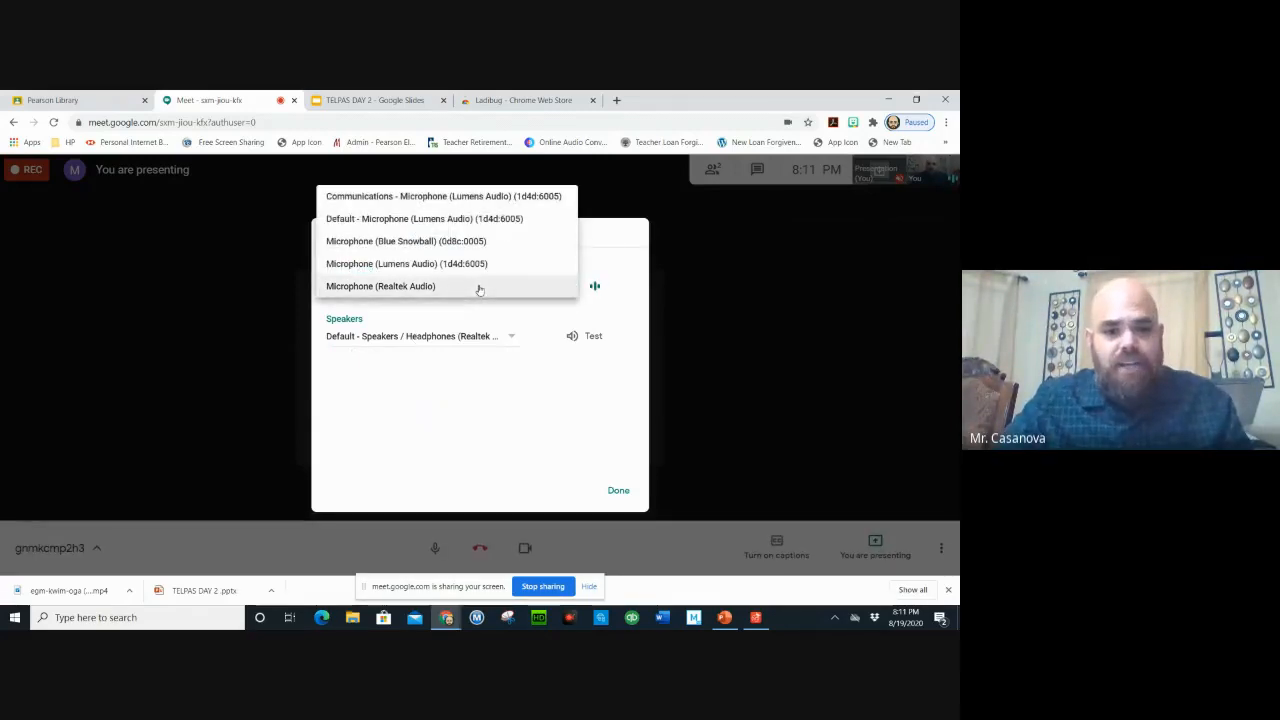
pyautogui.click(407, 264)
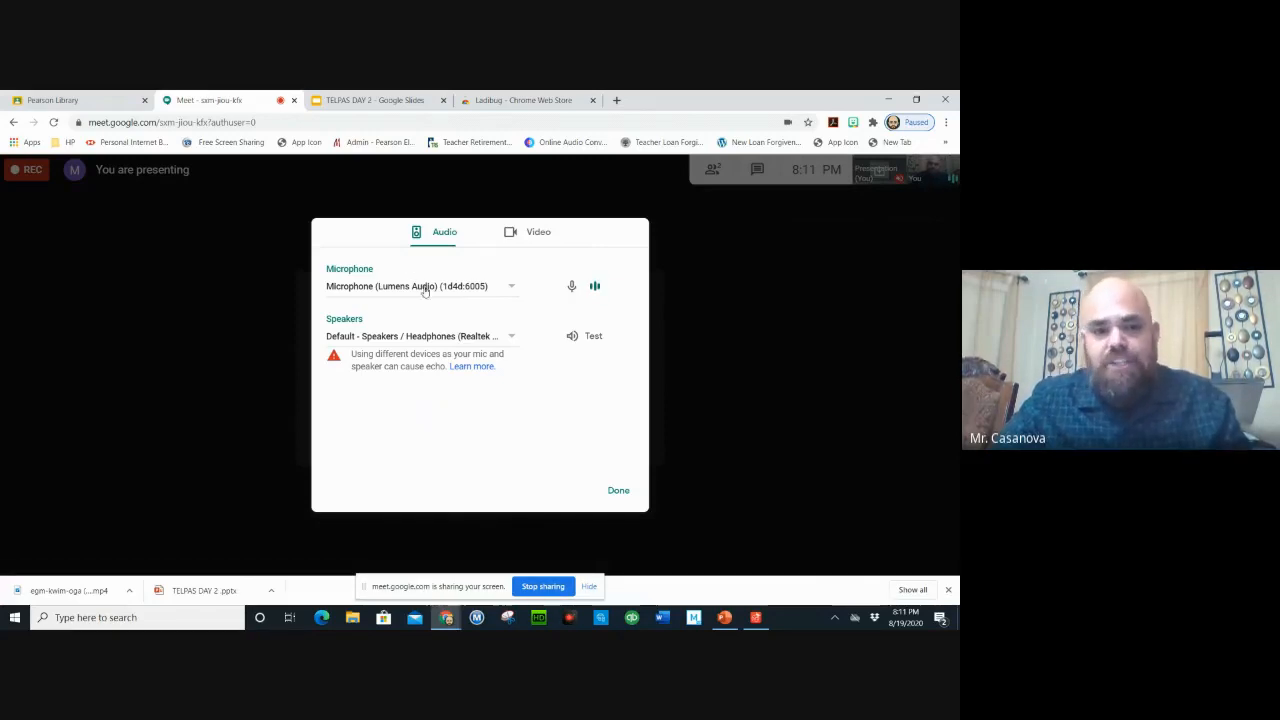
pyautogui.click(428, 287)
pyautogui.click(426, 265)
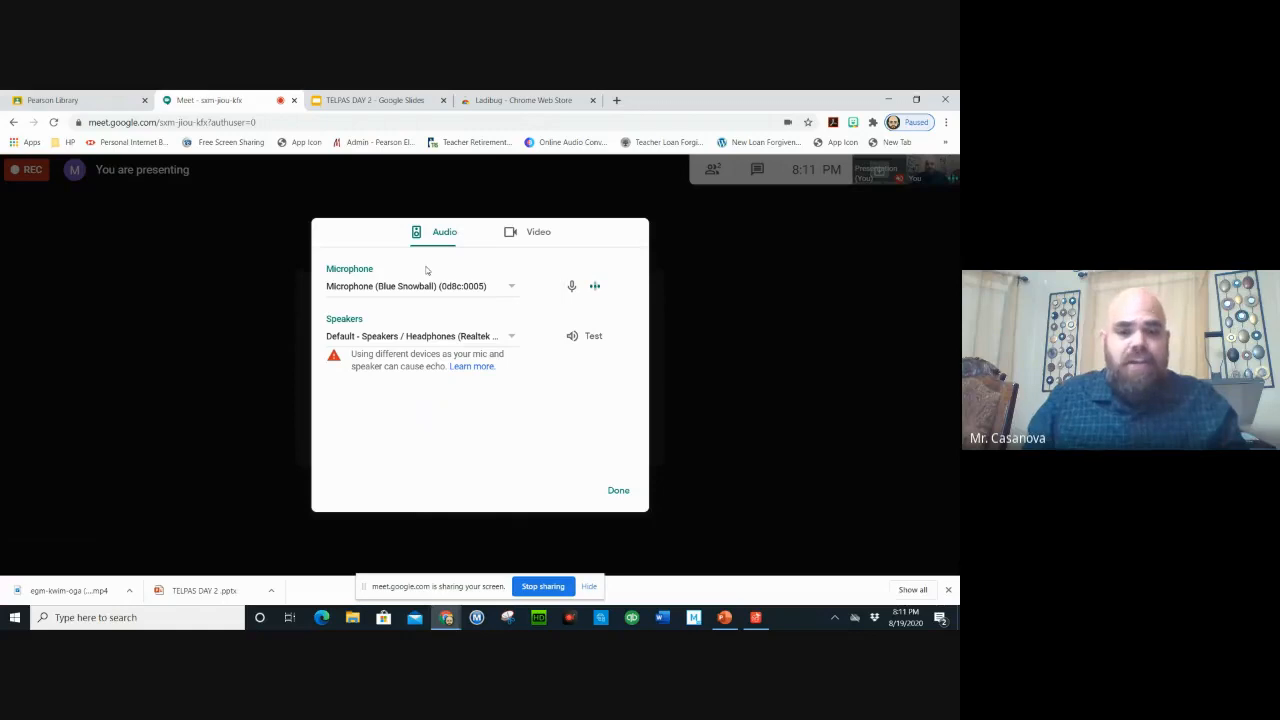
# - Keep the Integrated Webcam, set send and receive resolution to High definition (720p), and close settings
pyautogui.click(537, 236)
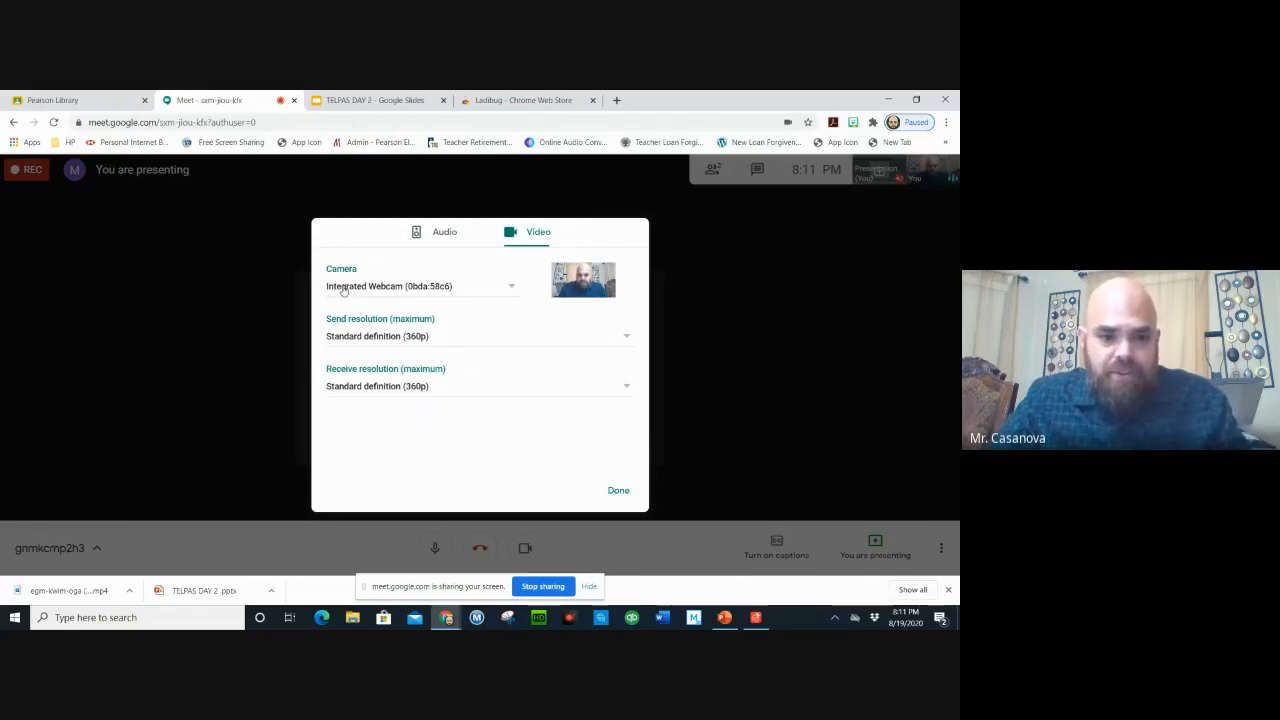
pyautogui.click(508, 289)
pyautogui.click(474, 288)
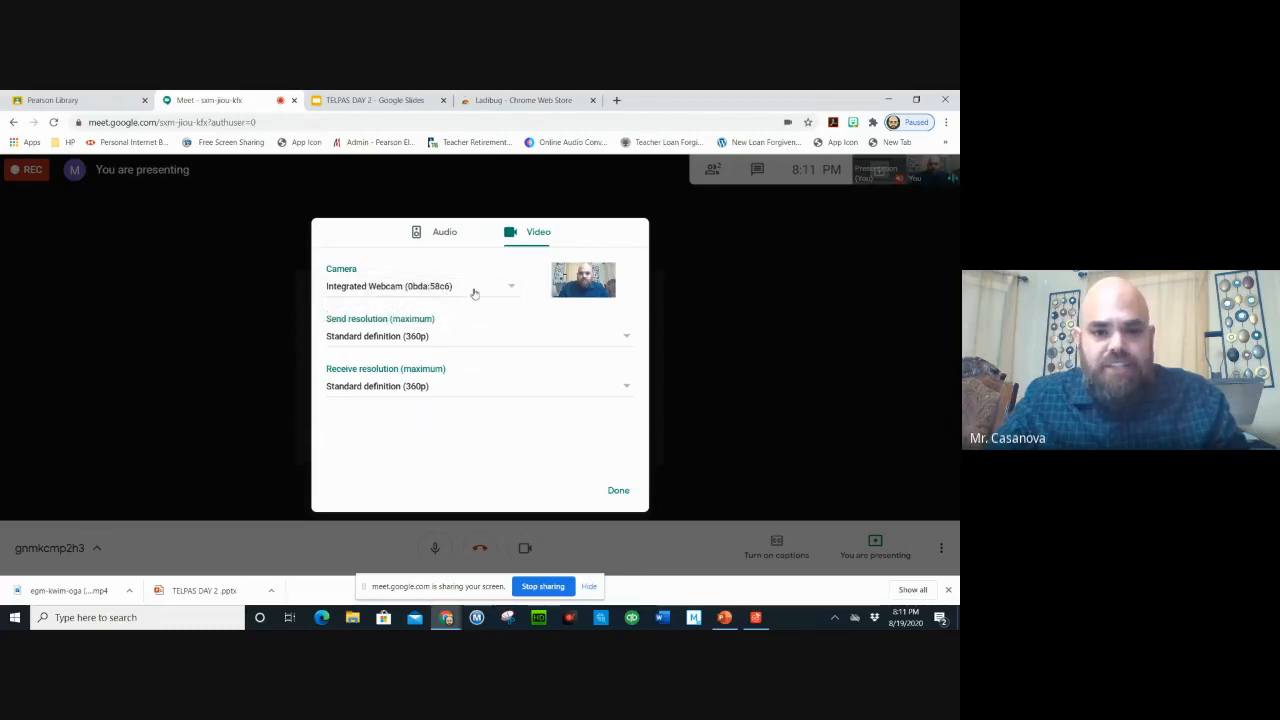
pyautogui.click(396, 343)
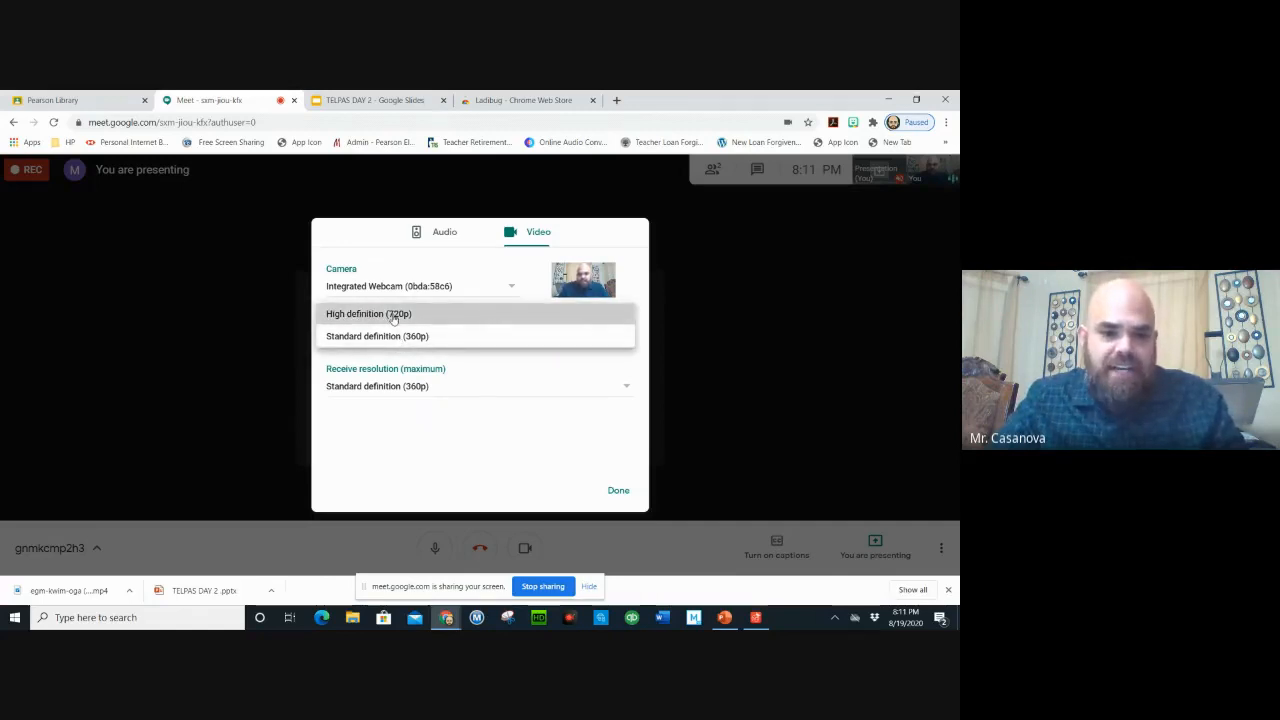
pyautogui.click(394, 316)
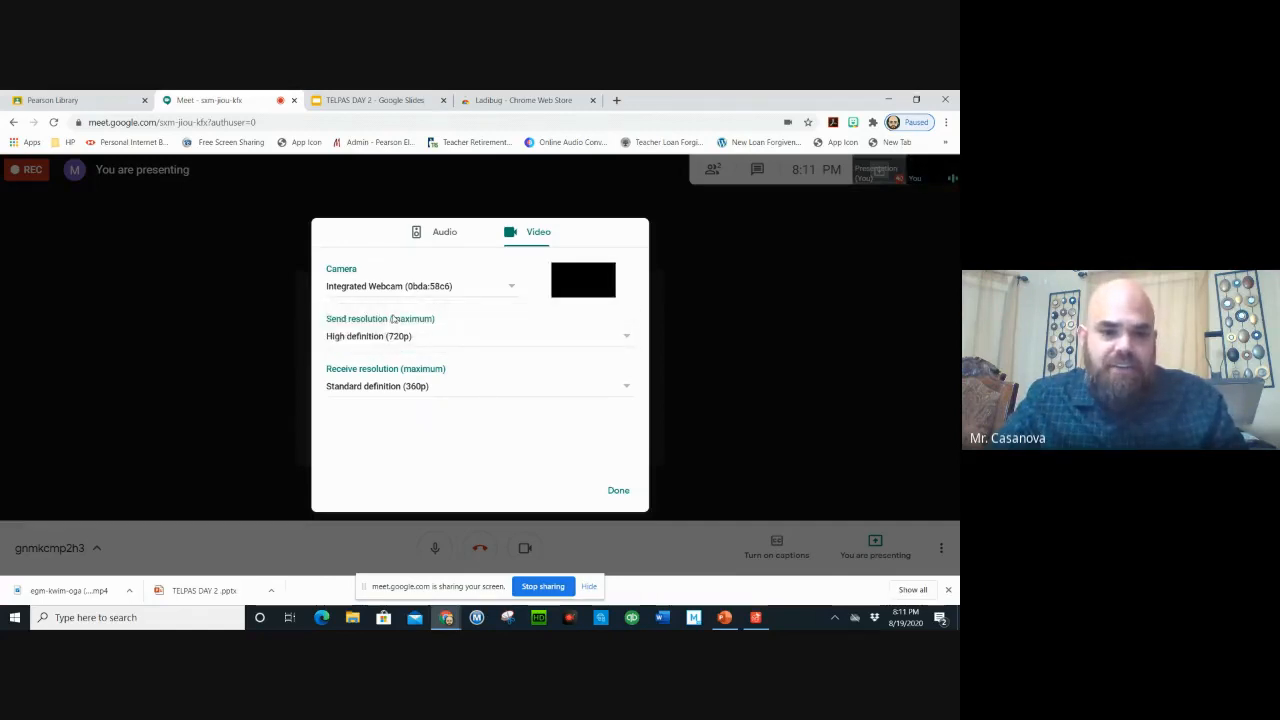
pyautogui.click(412, 390)
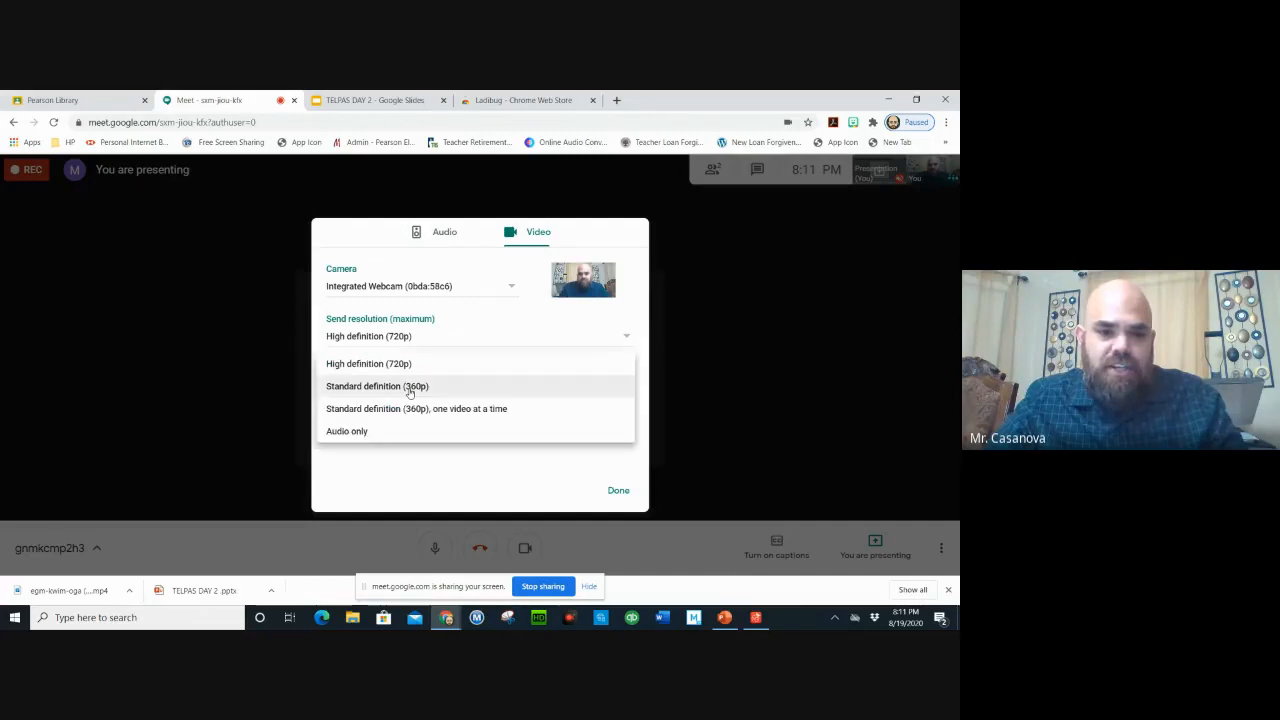
pyautogui.click(383, 367)
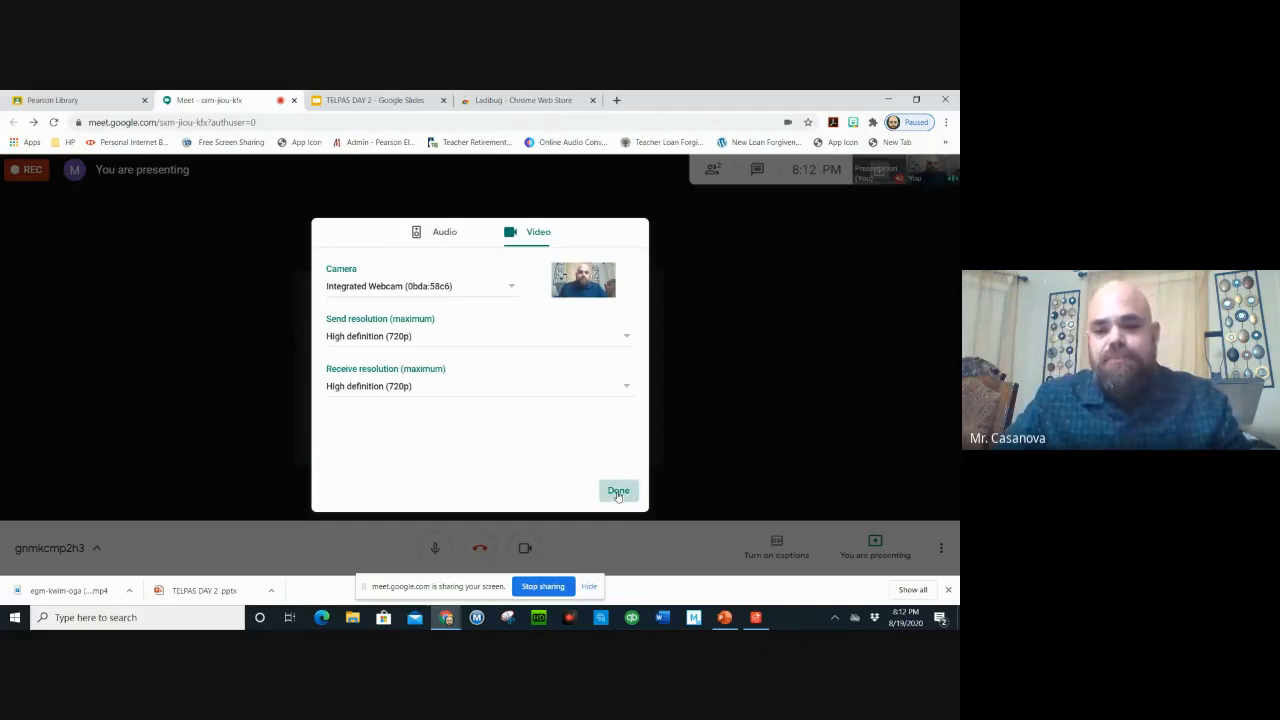
pyautogui.click(618, 492)
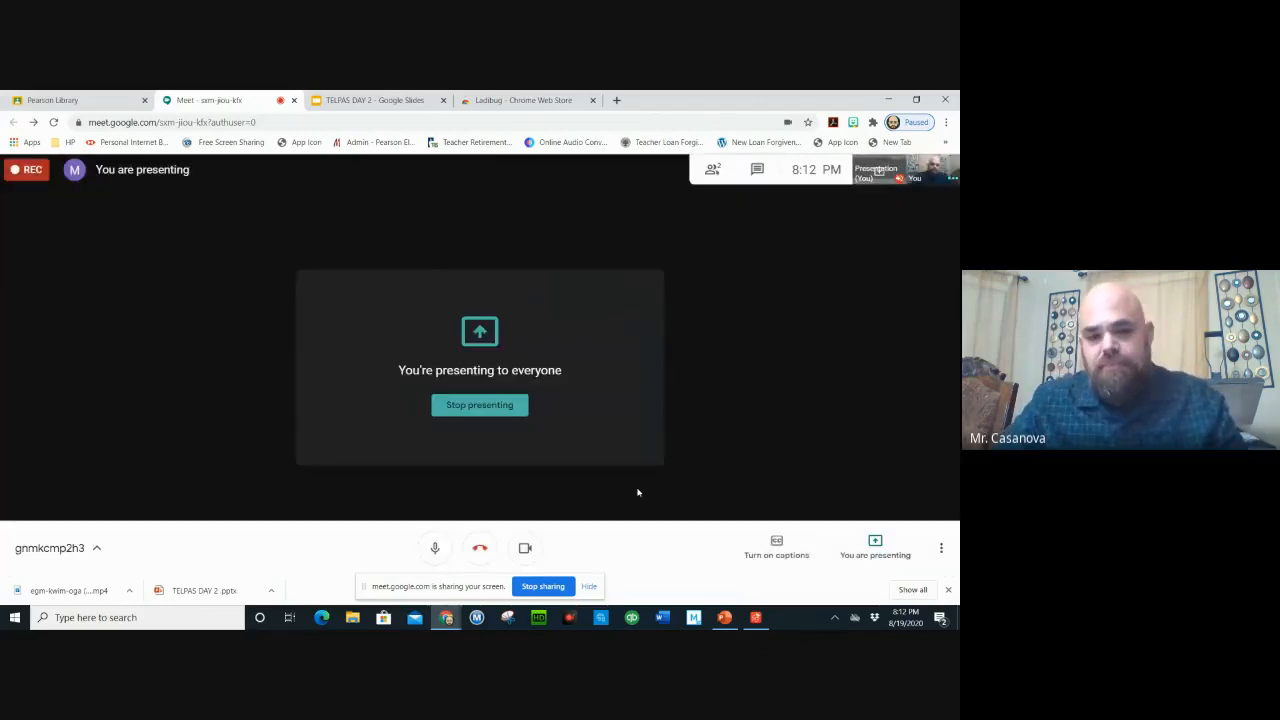
pyautogui.click(940, 549)
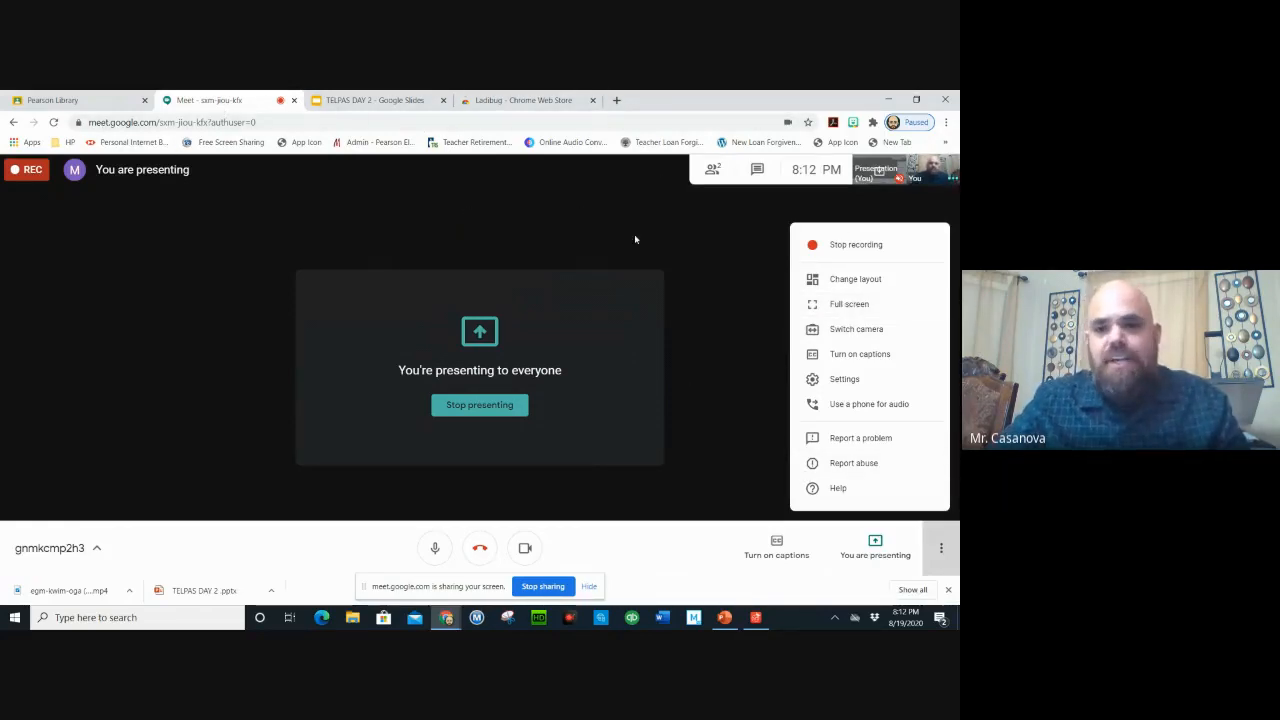
pyautogui.click(858, 306)
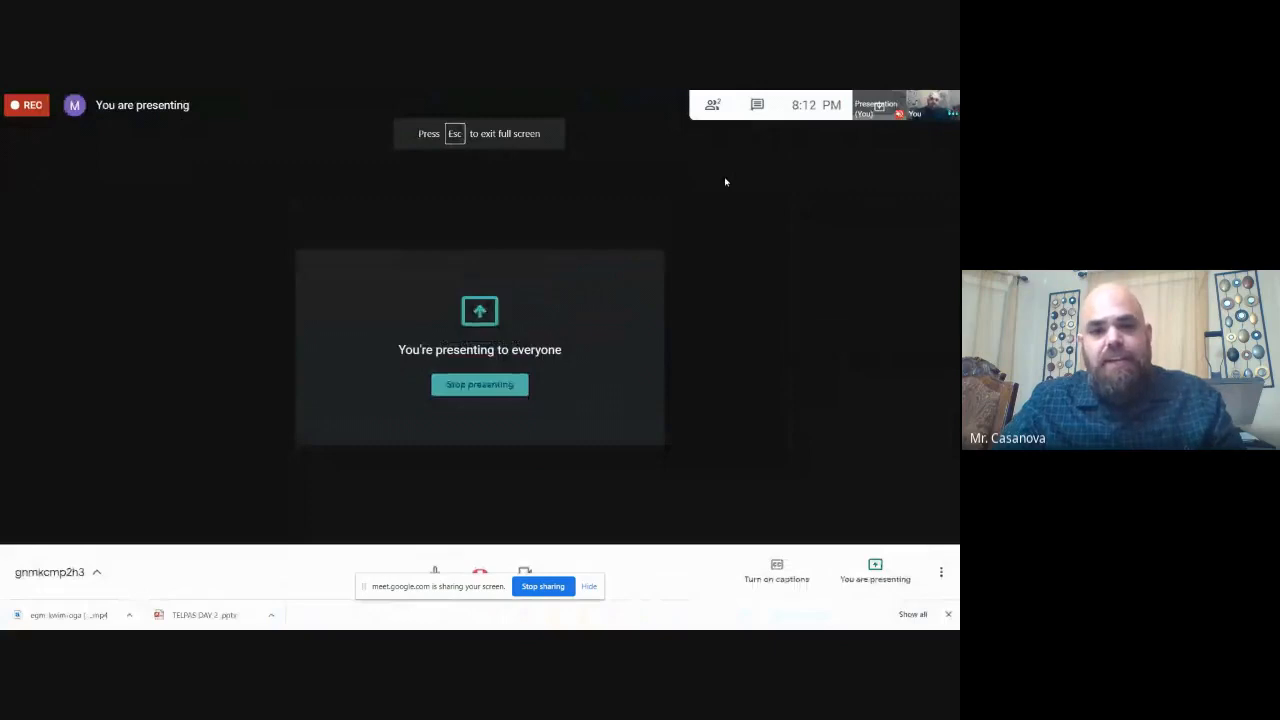
pyautogui.press('Escape')
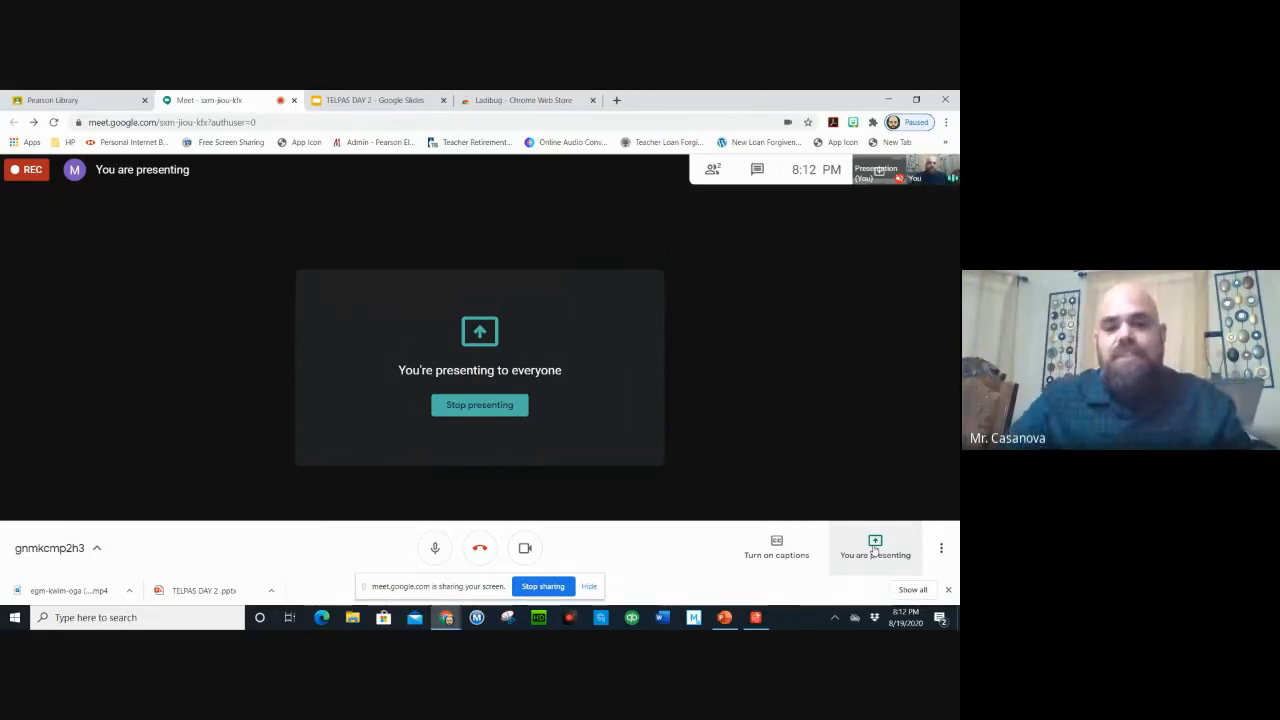
pyautogui.click(874, 549)
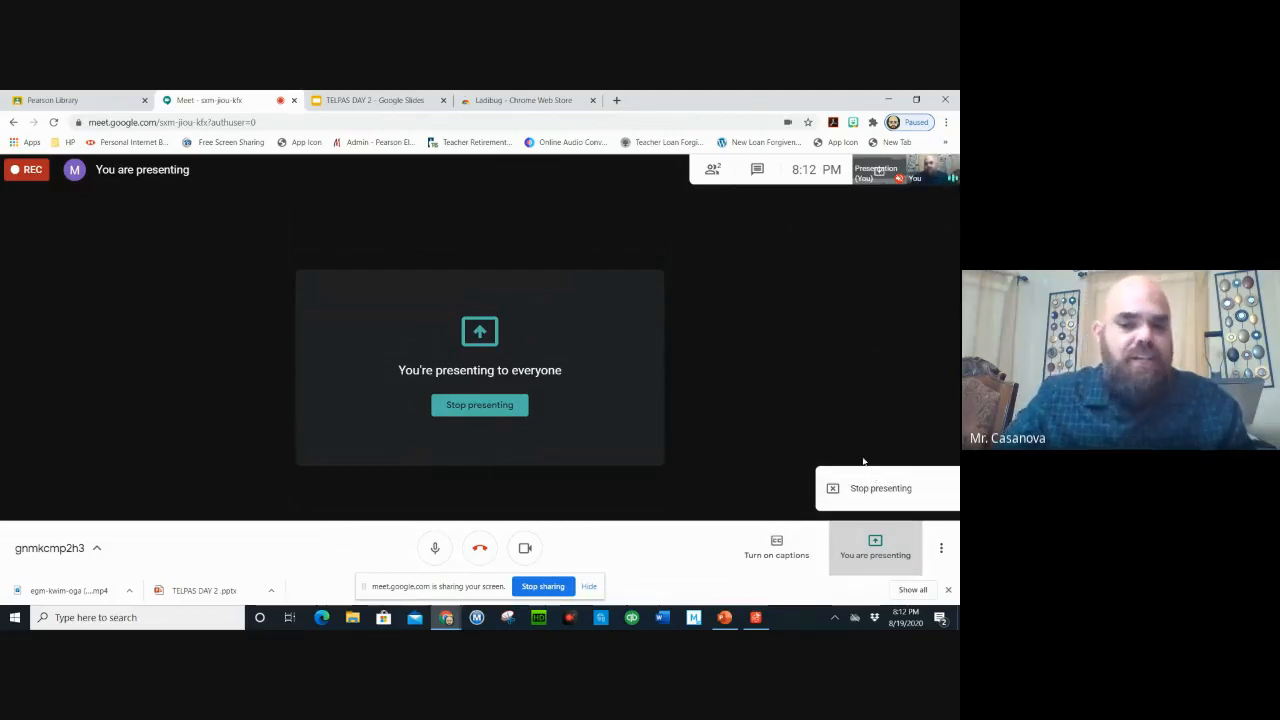
pyautogui.click(941, 550)
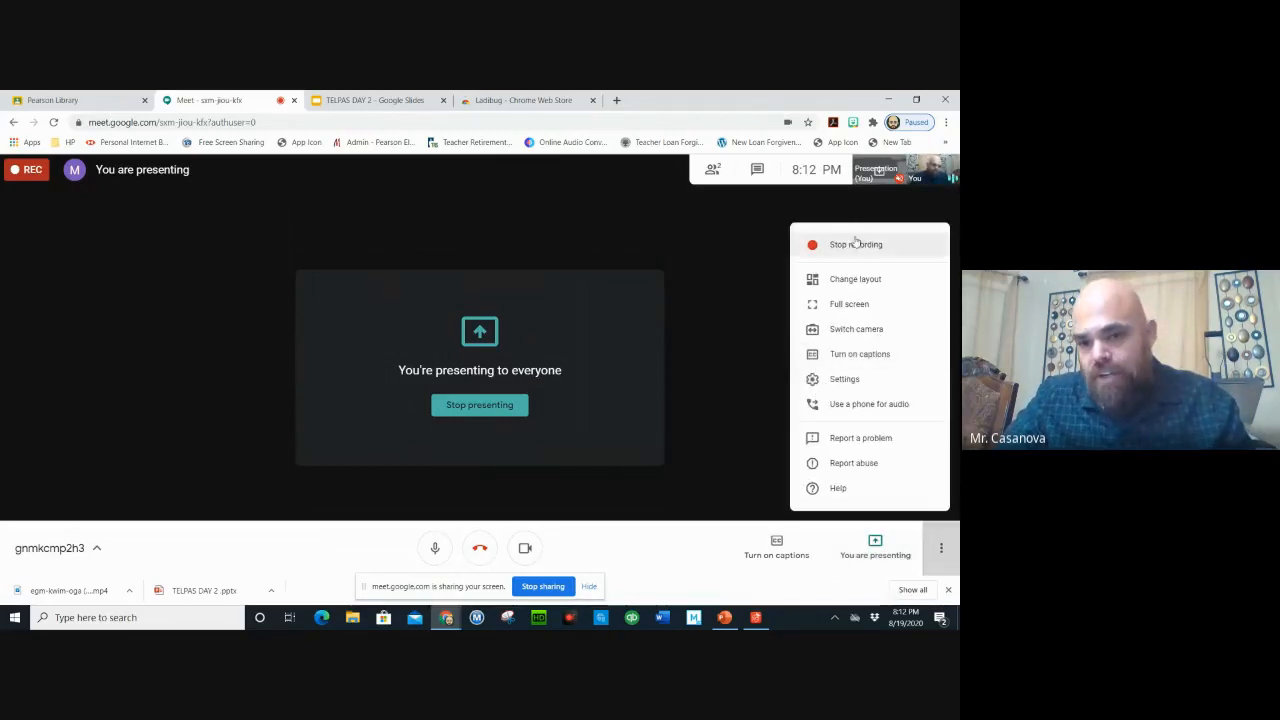
pyautogui.click(685, 557)
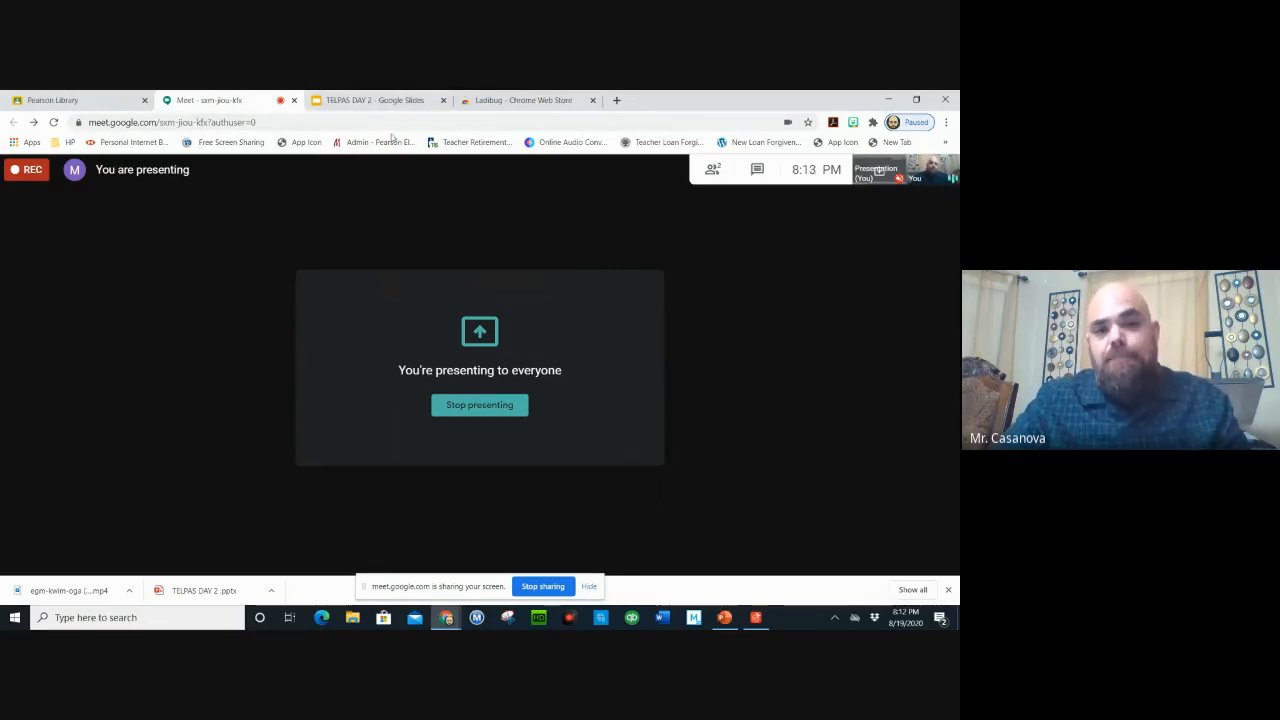
# - Present the TELPAS DAY 2 deck for a few slides, exit, then bring up the Demeter's Life PowerPoint
pyautogui.click(352, 102)
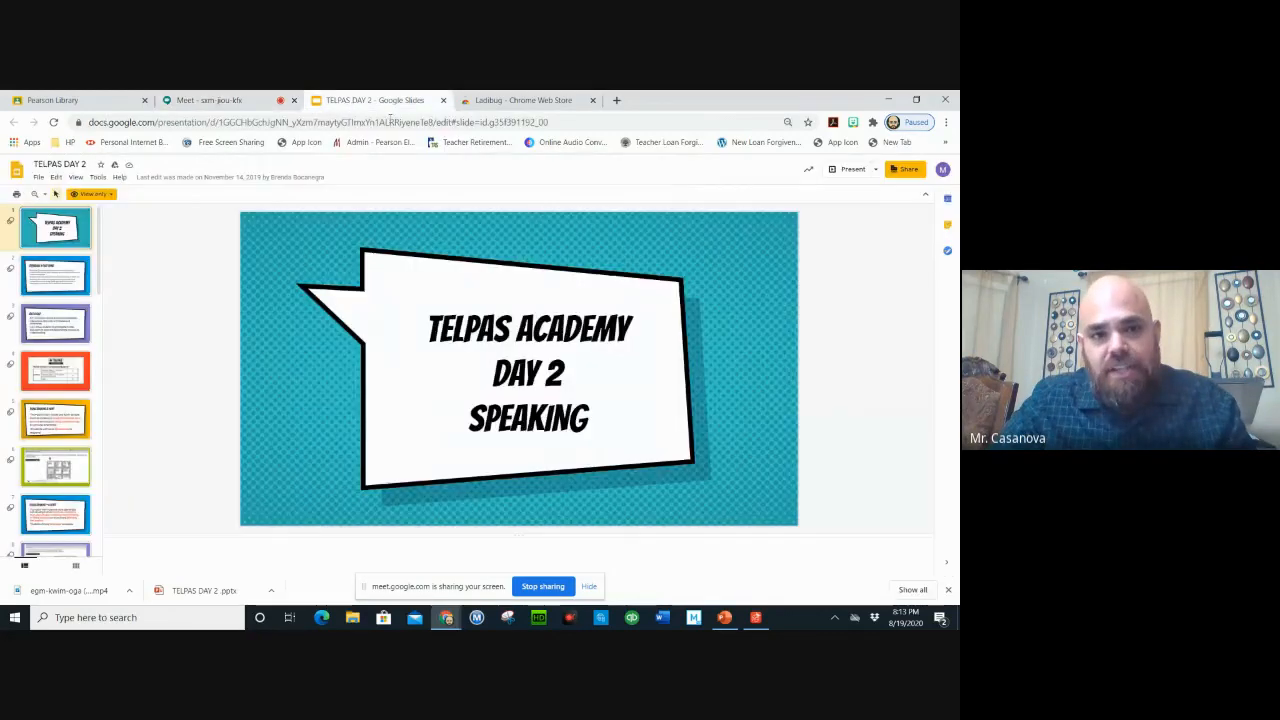
pyautogui.click(843, 170)
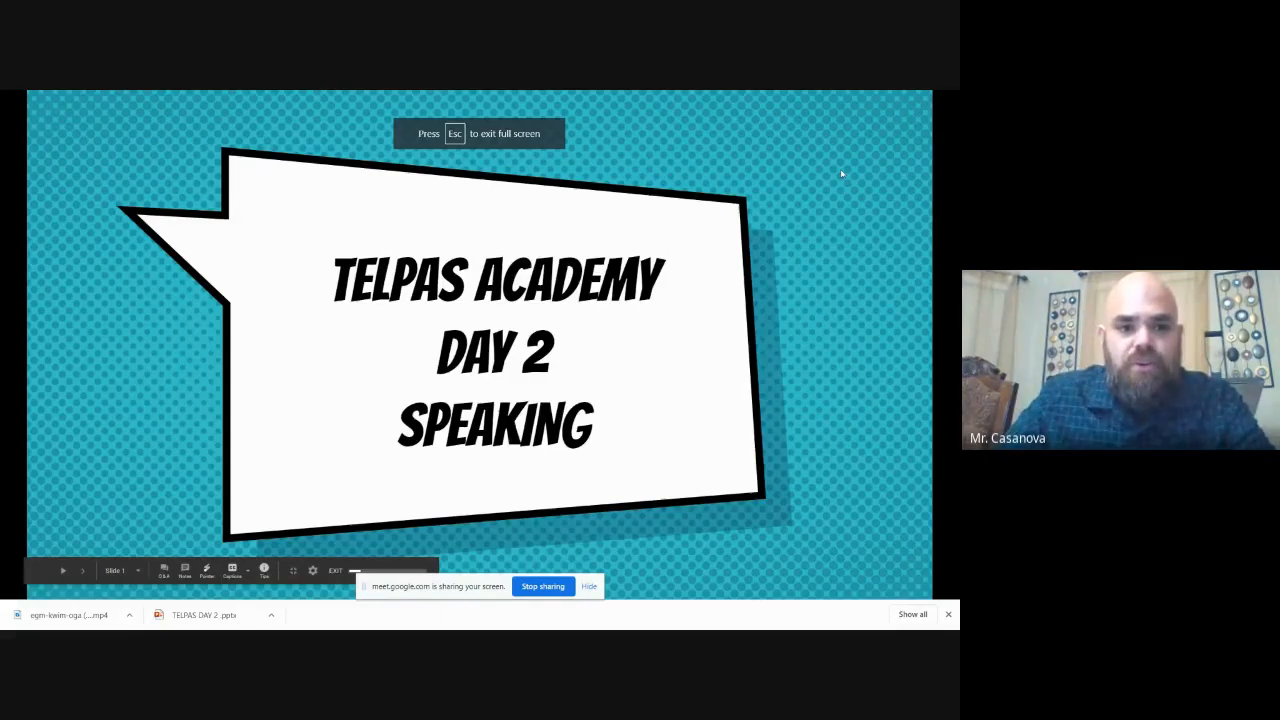
pyautogui.press('Right')
pyautogui.press('Right')
pyautogui.press('Right')
pyautogui.press('Right')
pyautogui.press('Right')
pyautogui.press('Left')
pyautogui.press('Right')
pyautogui.press('Escape')
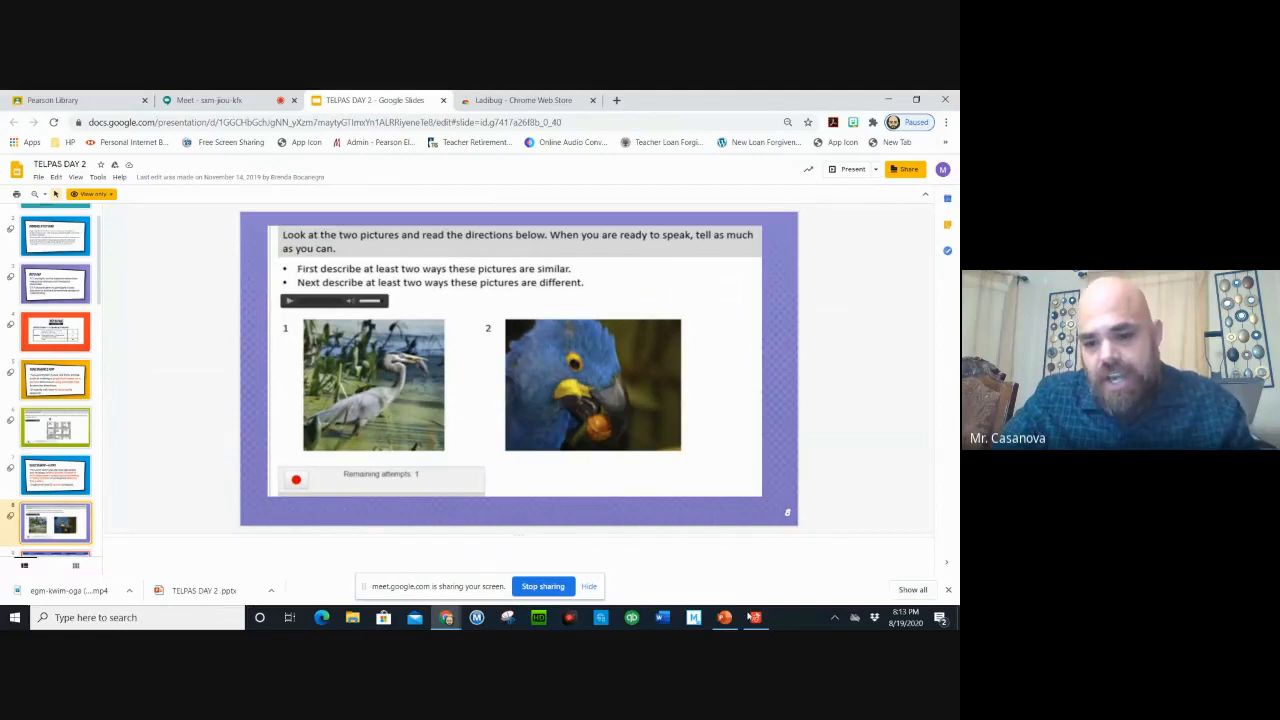
pyautogui.moveTo(725, 622)
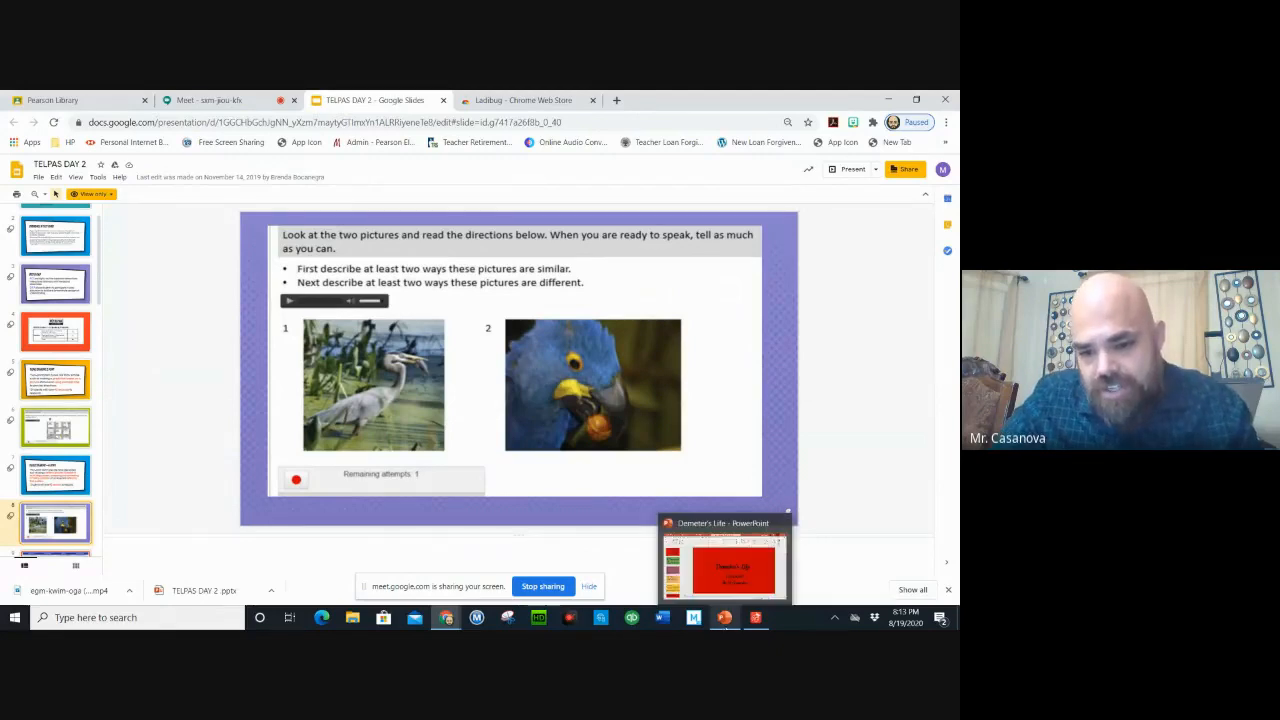
pyautogui.click(725, 618)
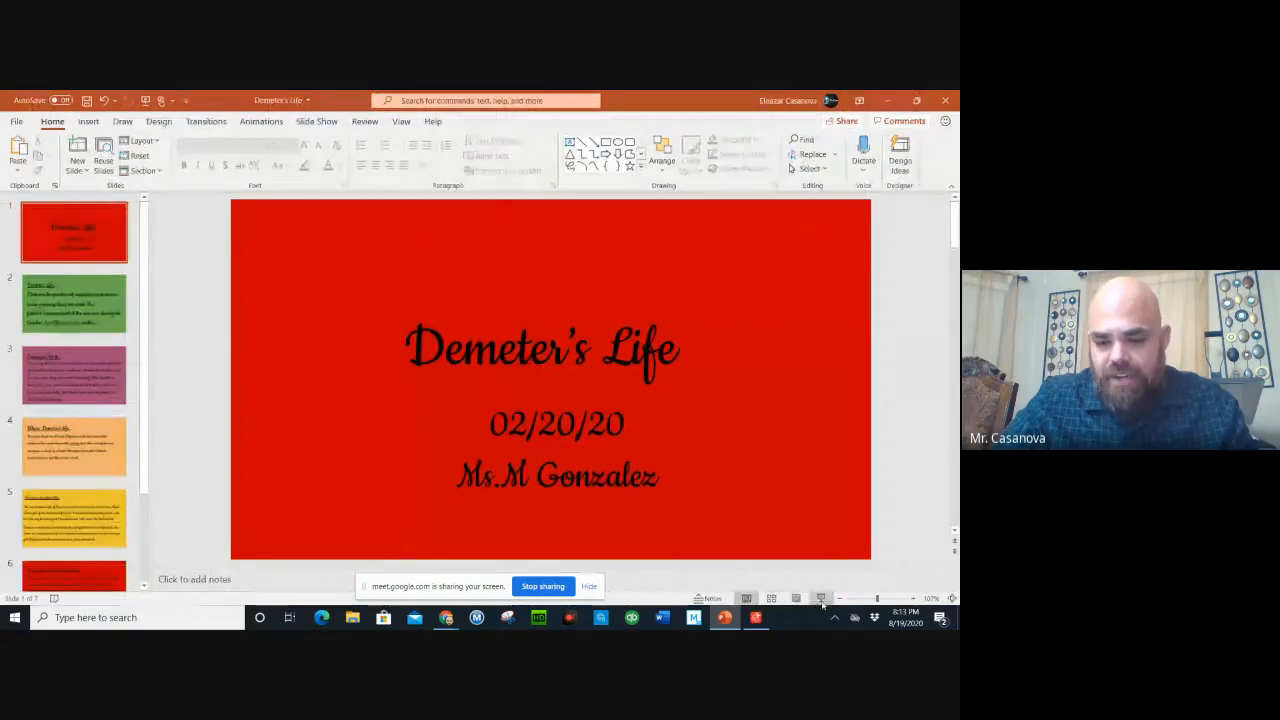
# - Run the Demeter's Life slide show through the daughters slides, end it, and minimize the windows
pyautogui.click(822, 600)
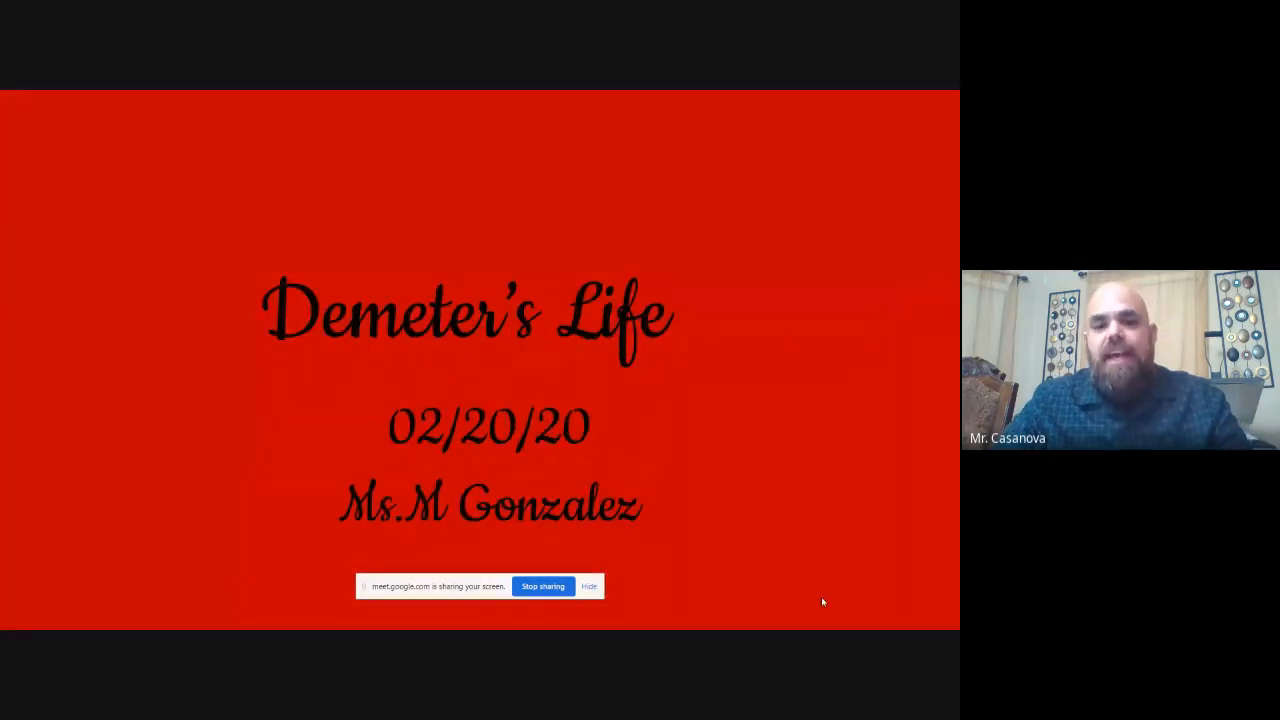
pyautogui.click(822, 601)
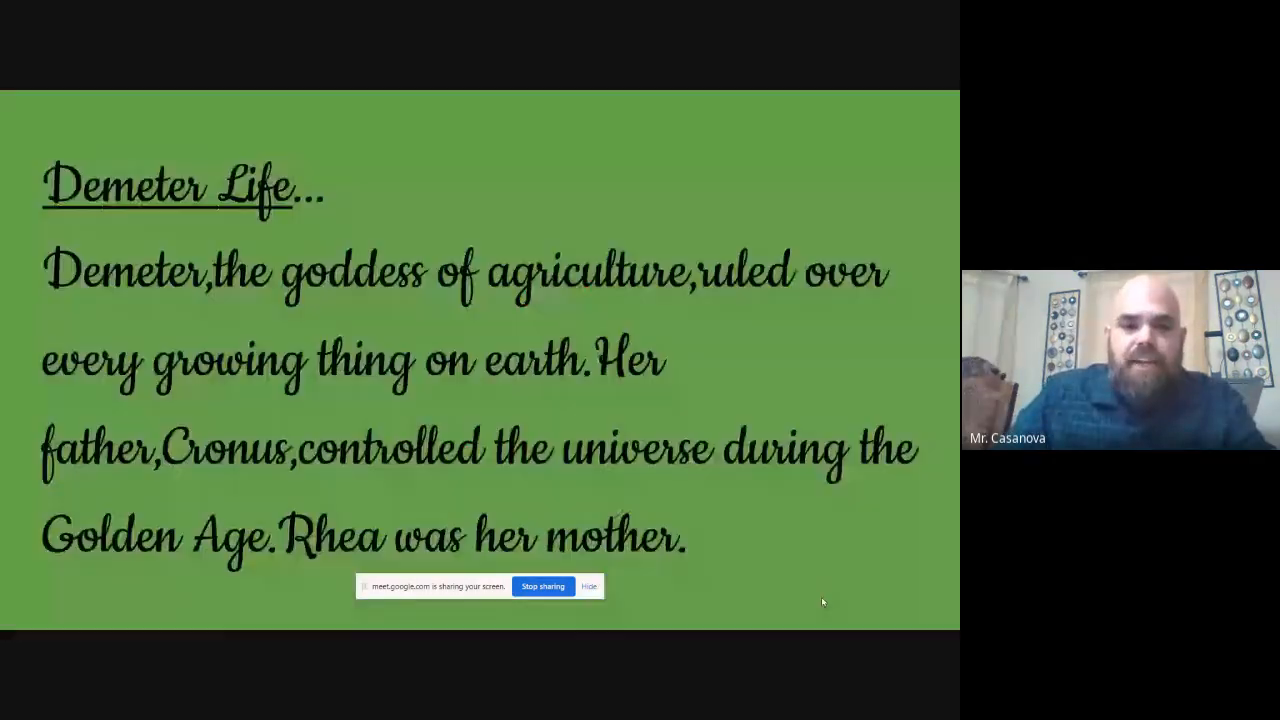
pyautogui.click(822, 601)
pyautogui.click(822, 601)
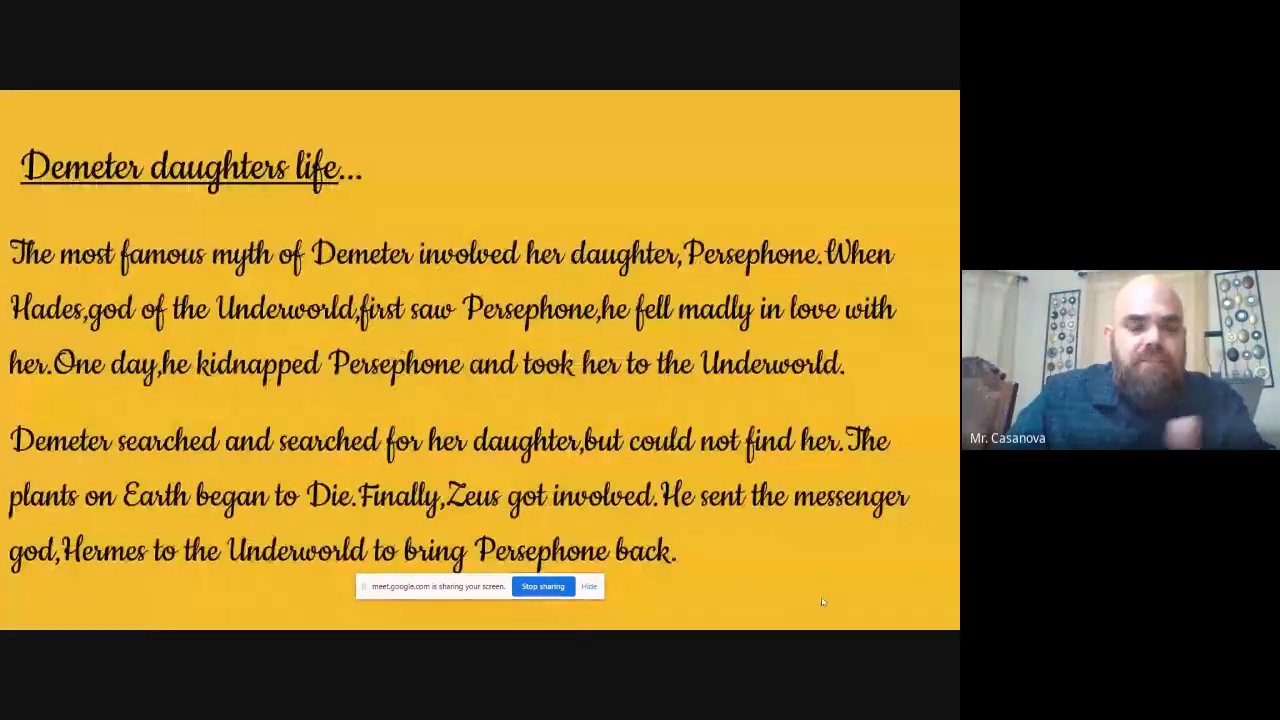
pyautogui.click(822, 601)
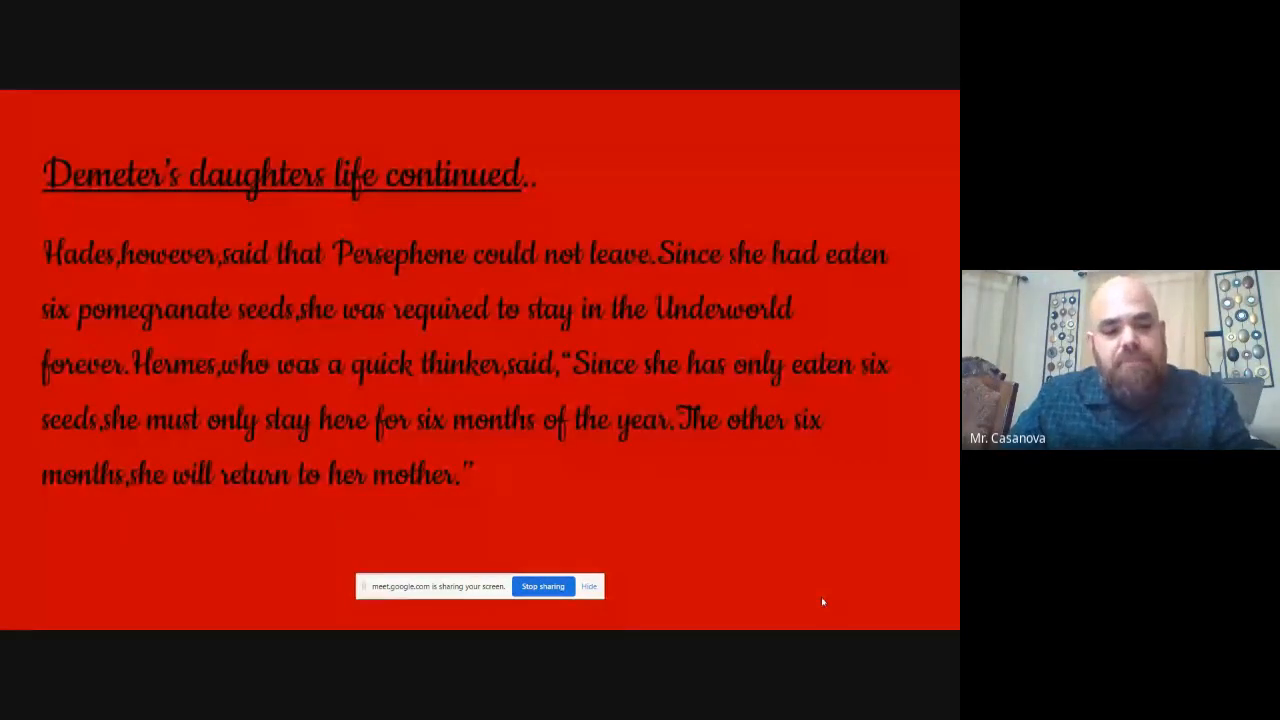
pyautogui.press('Left')
pyautogui.press('Escape')
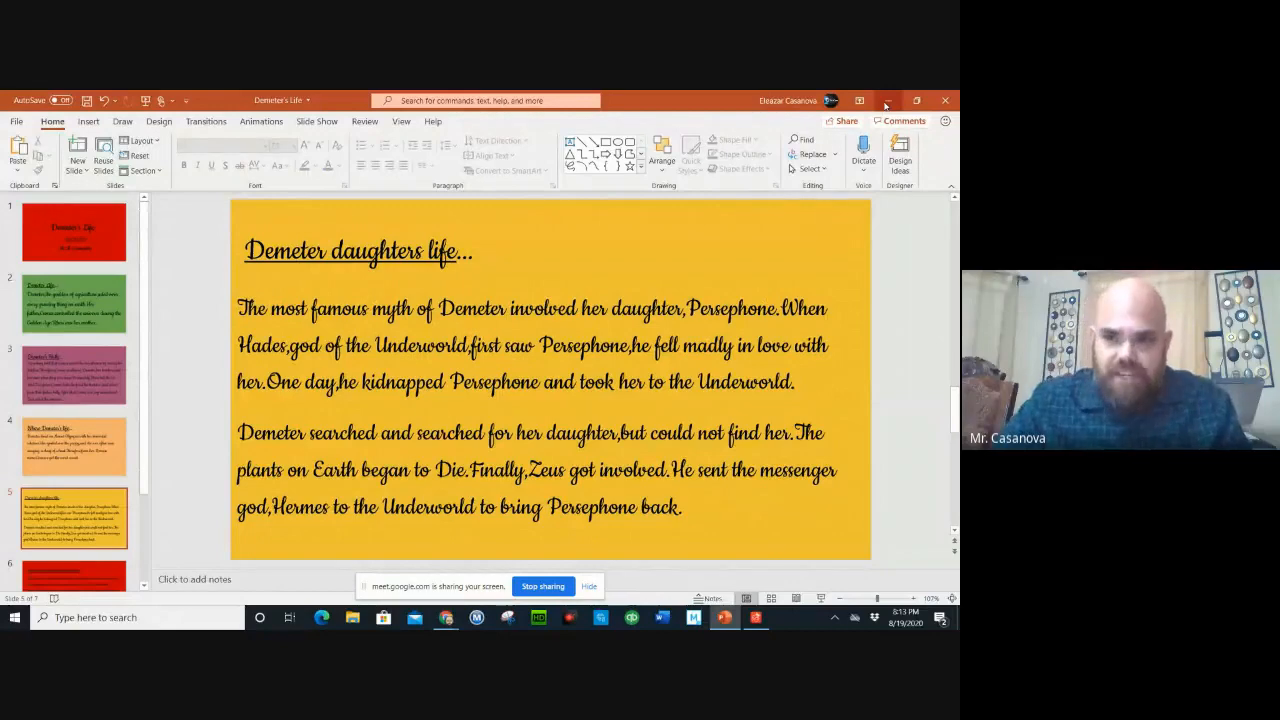
pyautogui.click(885, 102)
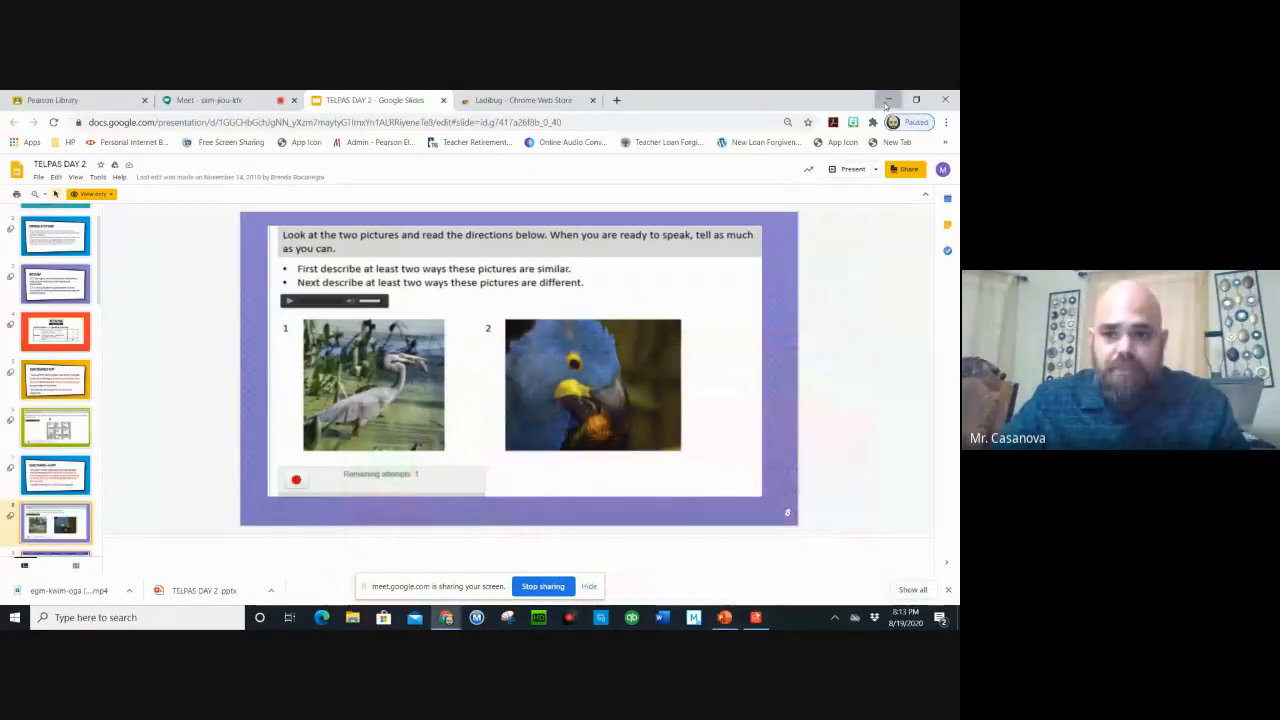
pyautogui.click(885, 102)
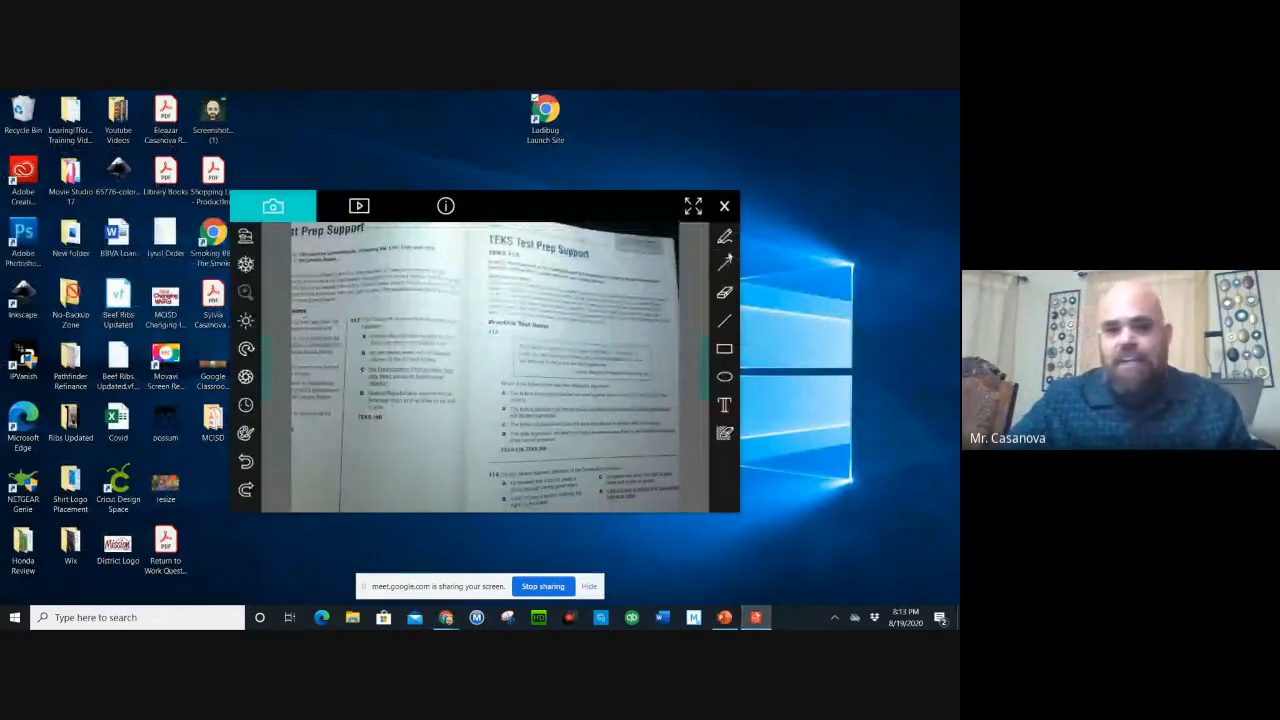
# - Show the Ladibug camera feed full screen, restore it to a window, and return to the Demeter slides
pyautogui.click(693, 206)
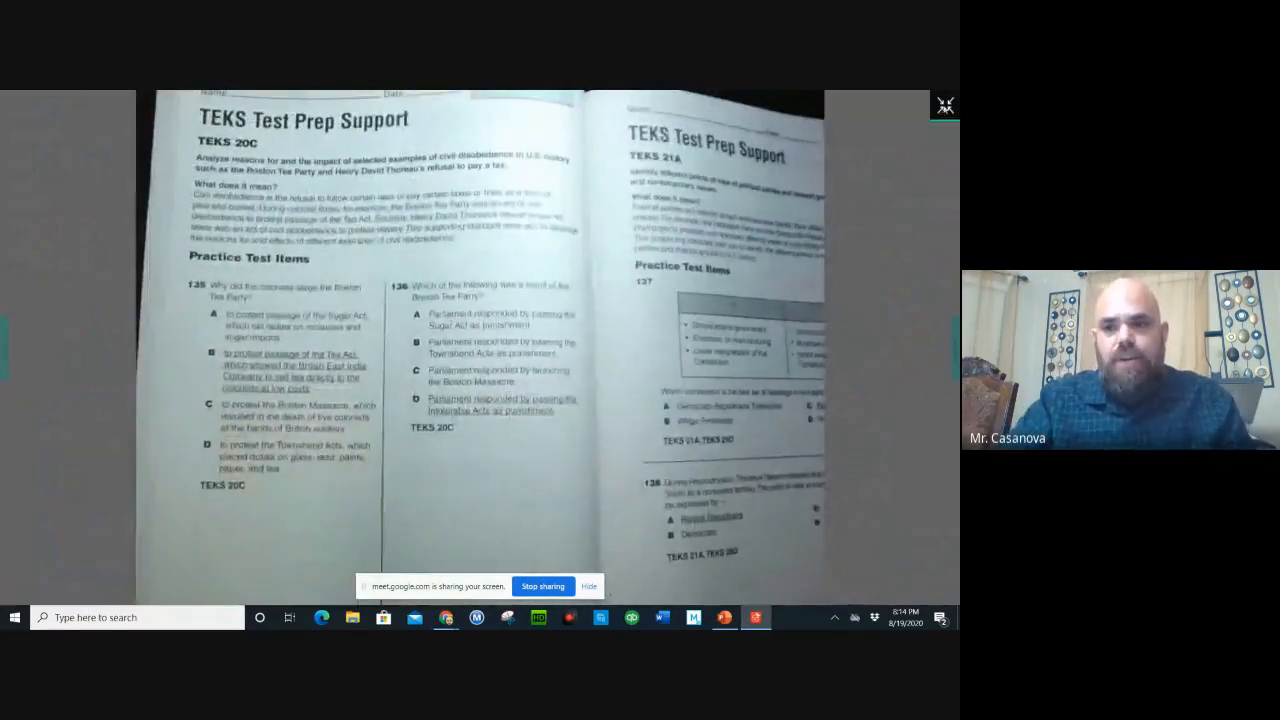
pyautogui.click(945, 106)
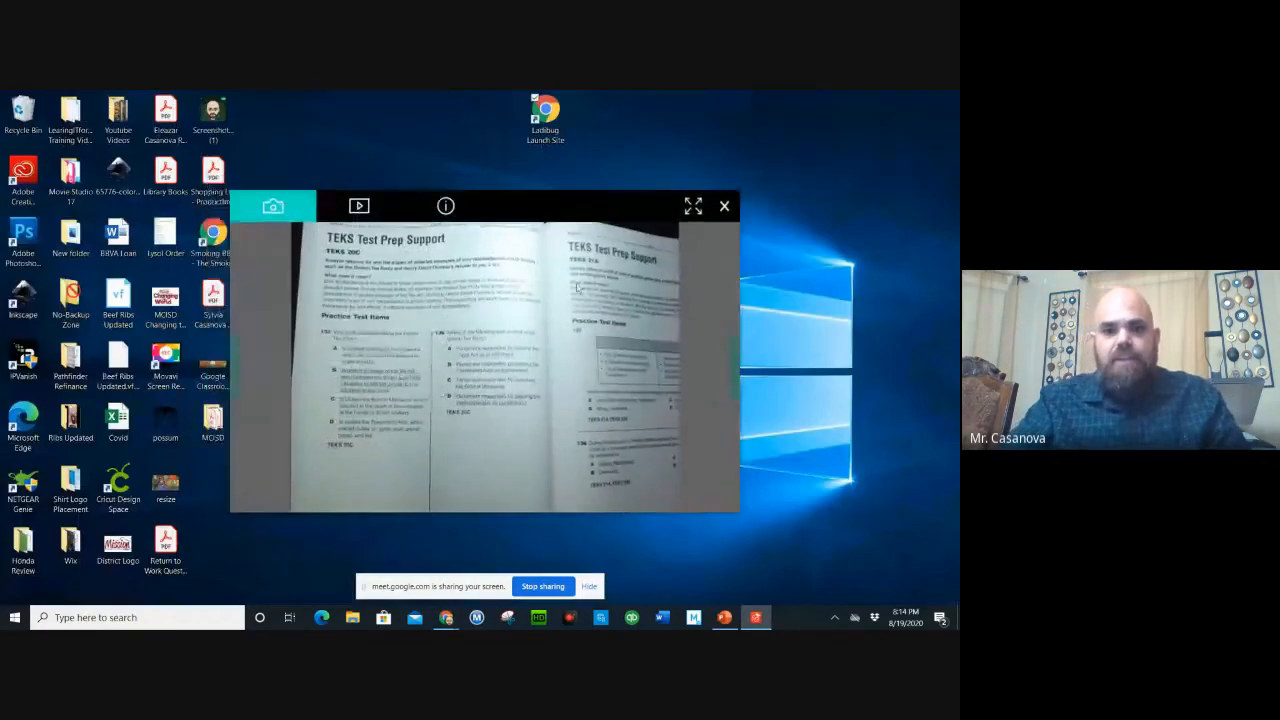
pyautogui.click(724, 617)
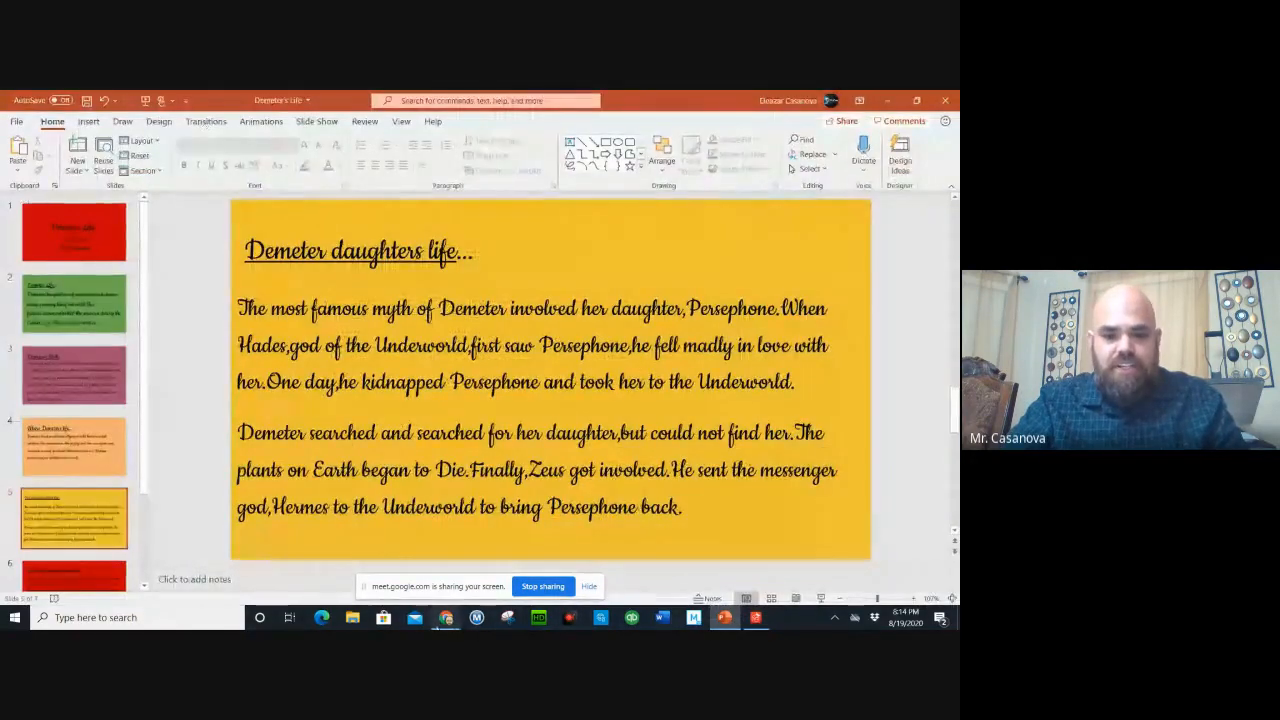
# - Bring the TELPAS DAY 2 Google Slides window forward, then return to the Meet call
pyautogui.moveTo(446, 619)
pyautogui.click(390, 565)
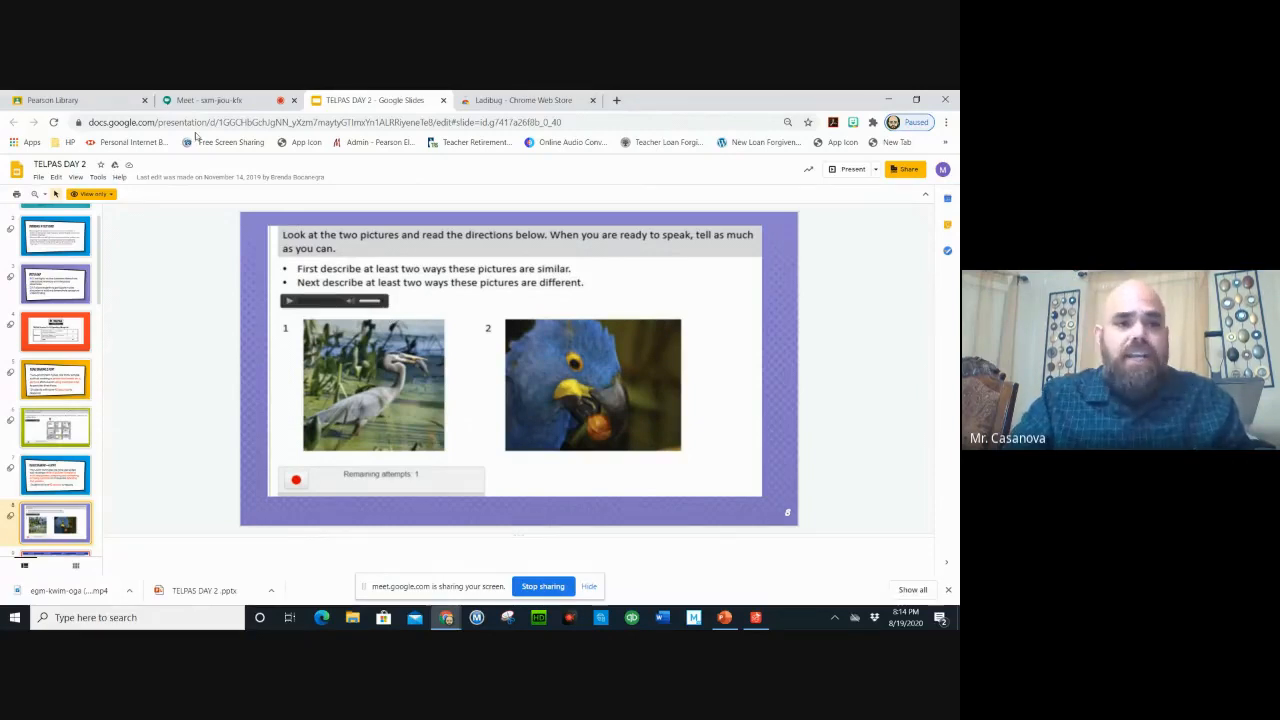
pyautogui.click(212, 100)
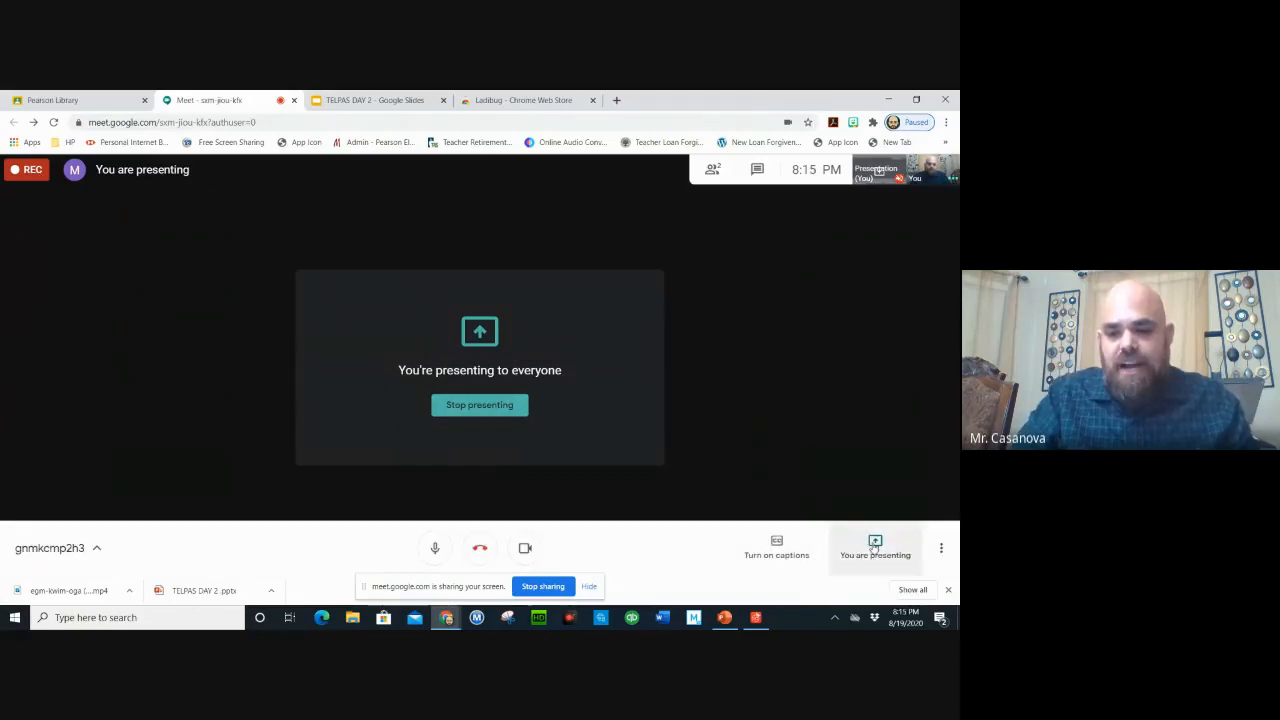
# - Stop presenting the screen to everyone in the Meet call
pyautogui.click(870, 545)
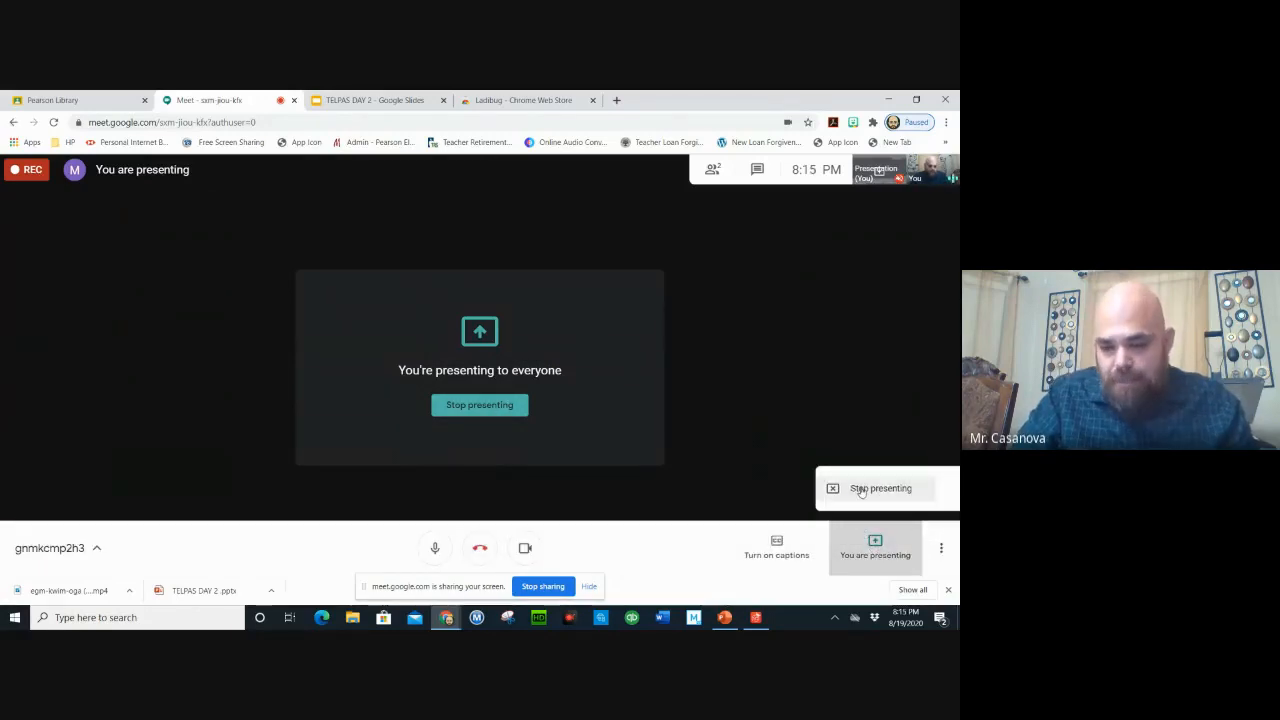
pyautogui.click(861, 488)
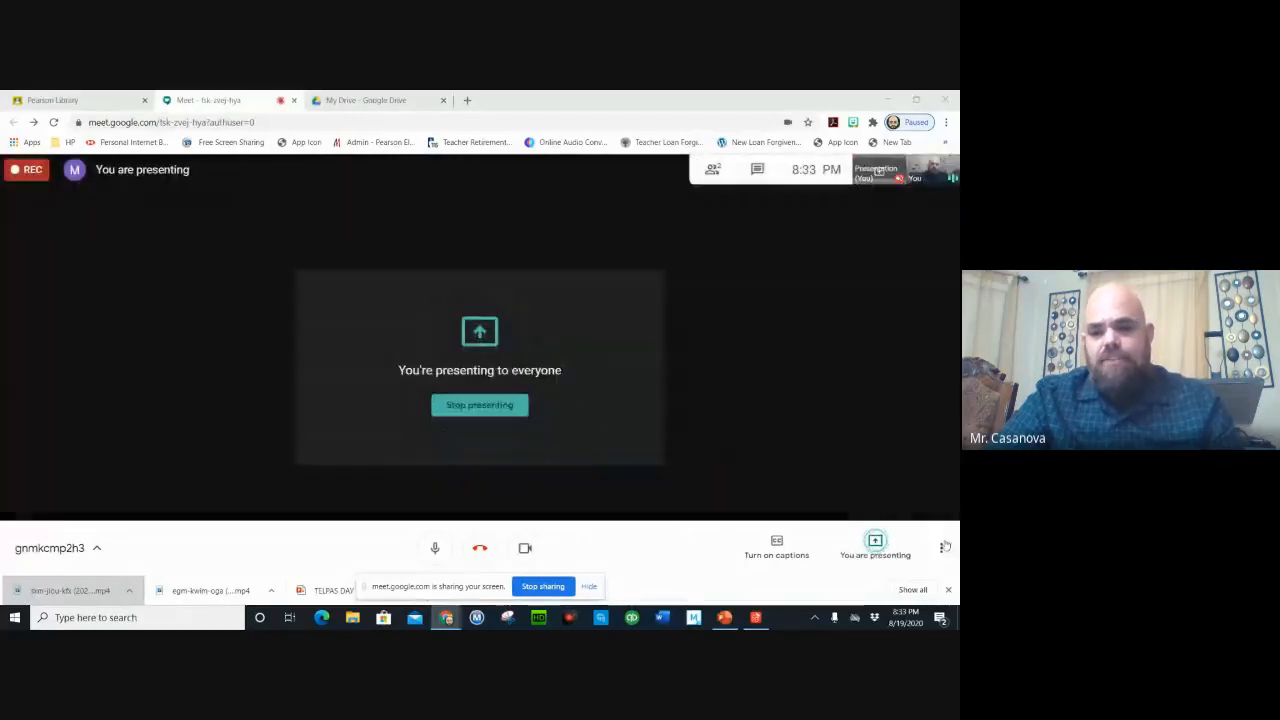
# - Check and close the Meet audio settings, then go to the Pearson Library Classroom stream
pyautogui.click(941, 548)
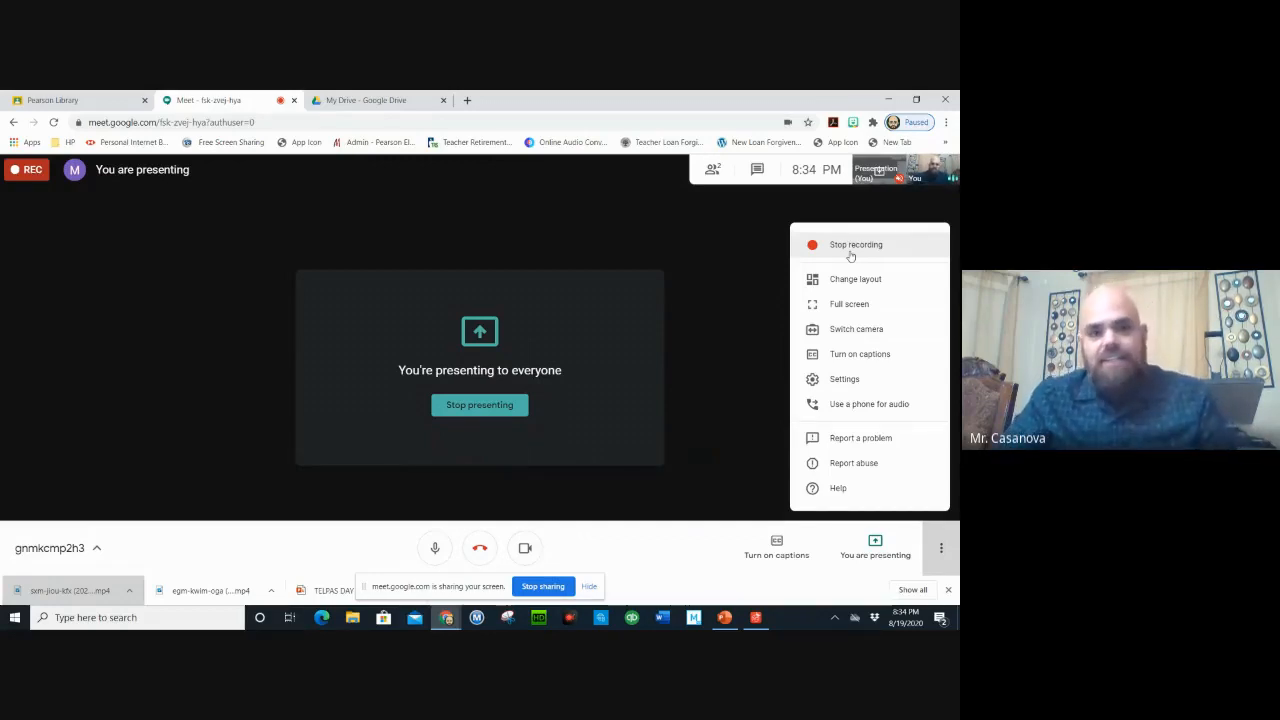
pyautogui.click(852, 386)
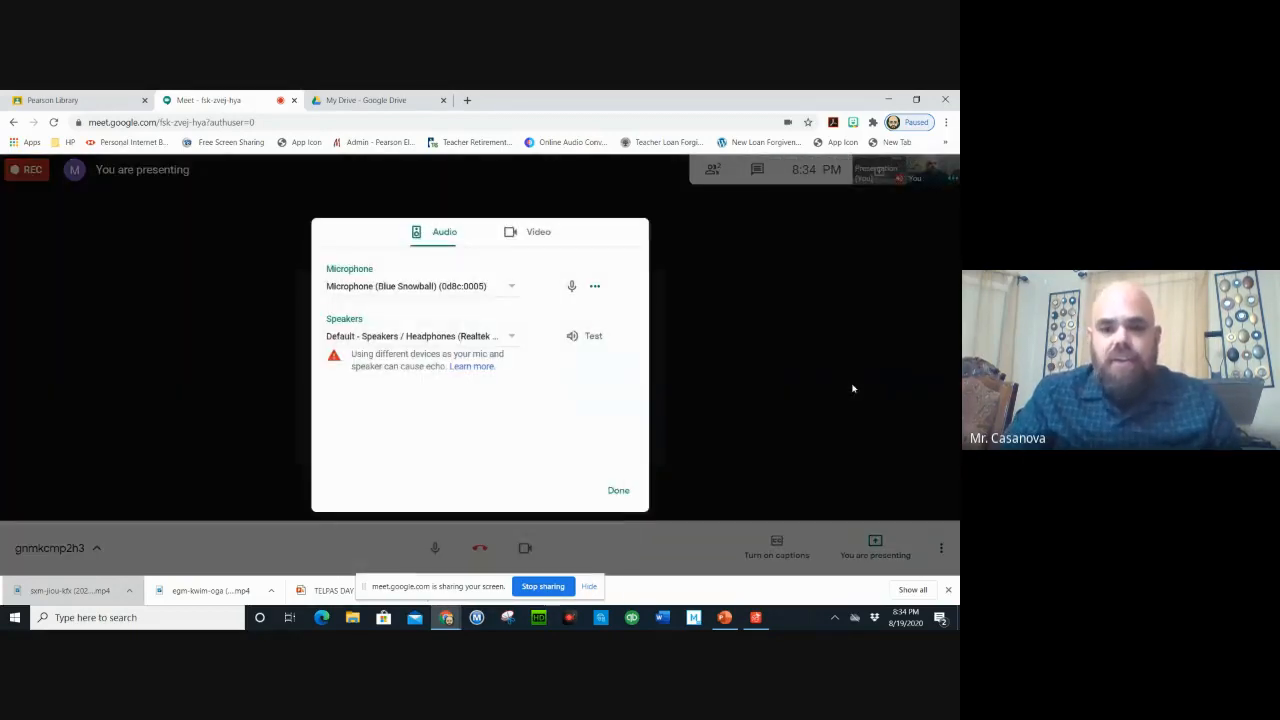
pyautogui.click(619, 491)
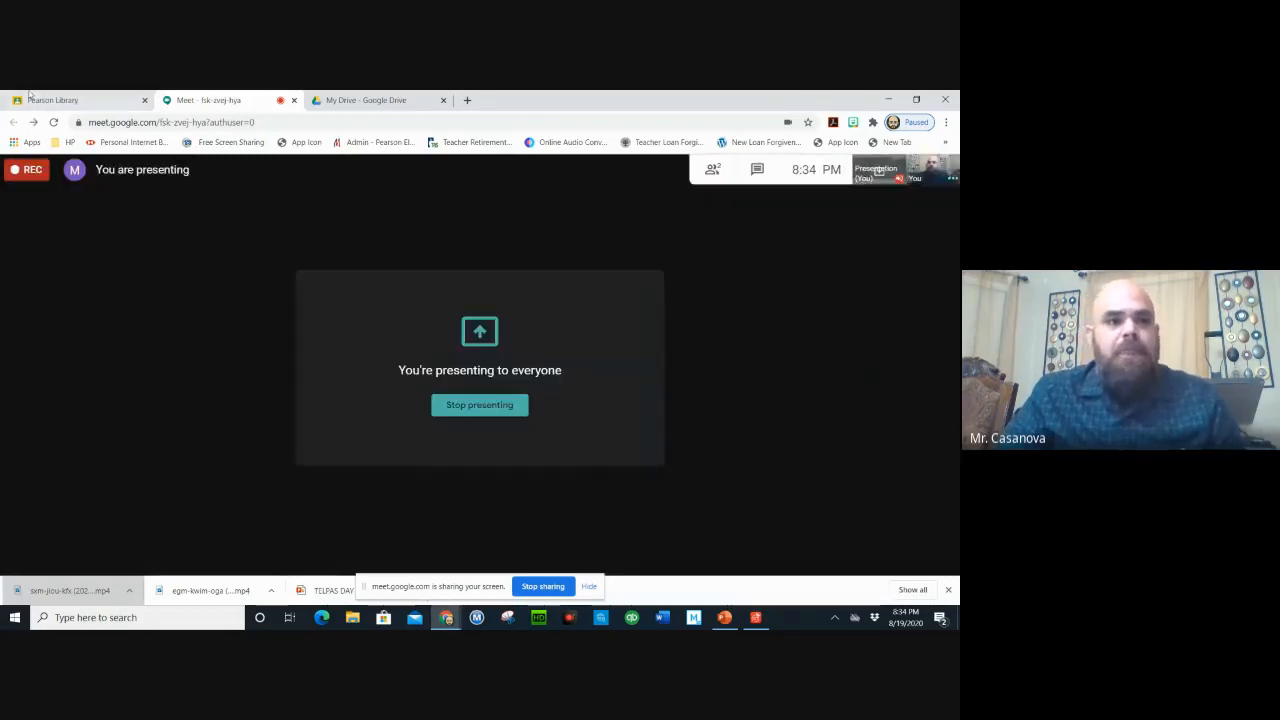
pyautogui.click(48, 103)
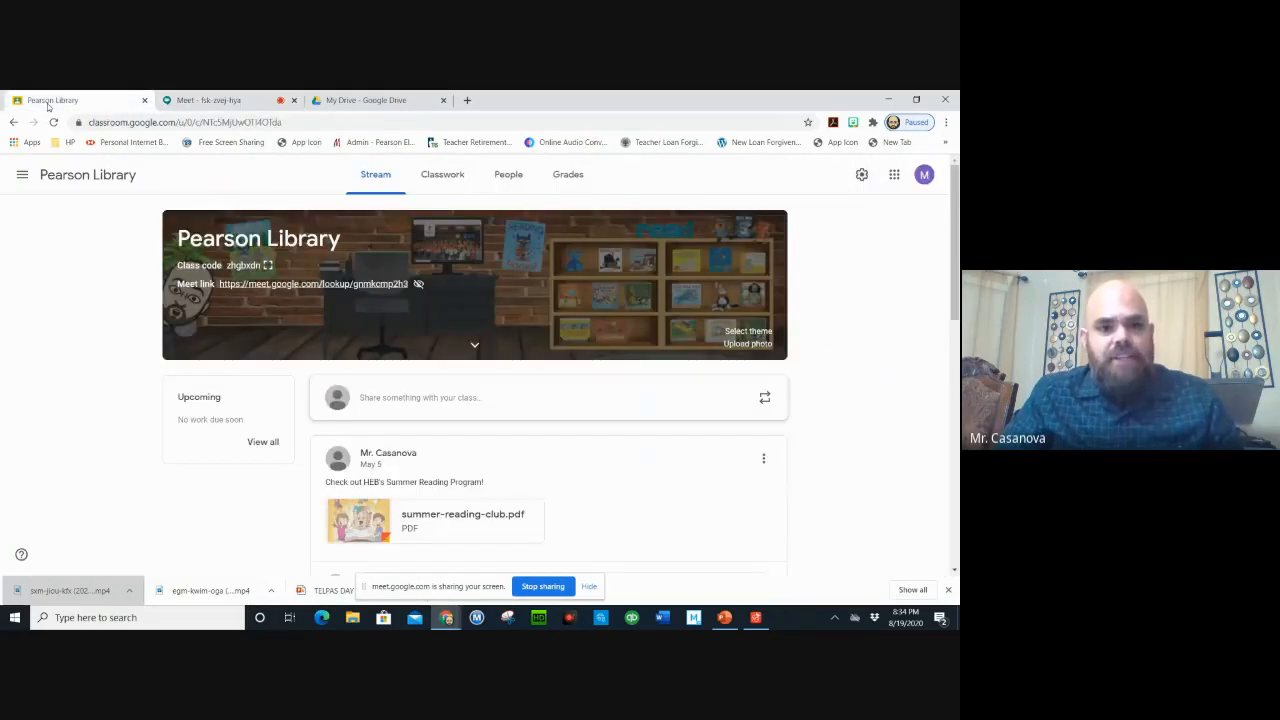
# - Load drive.google.com in the My Drive tab and scroll to the Meet Recordings folder
pyautogui.click(210, 101)
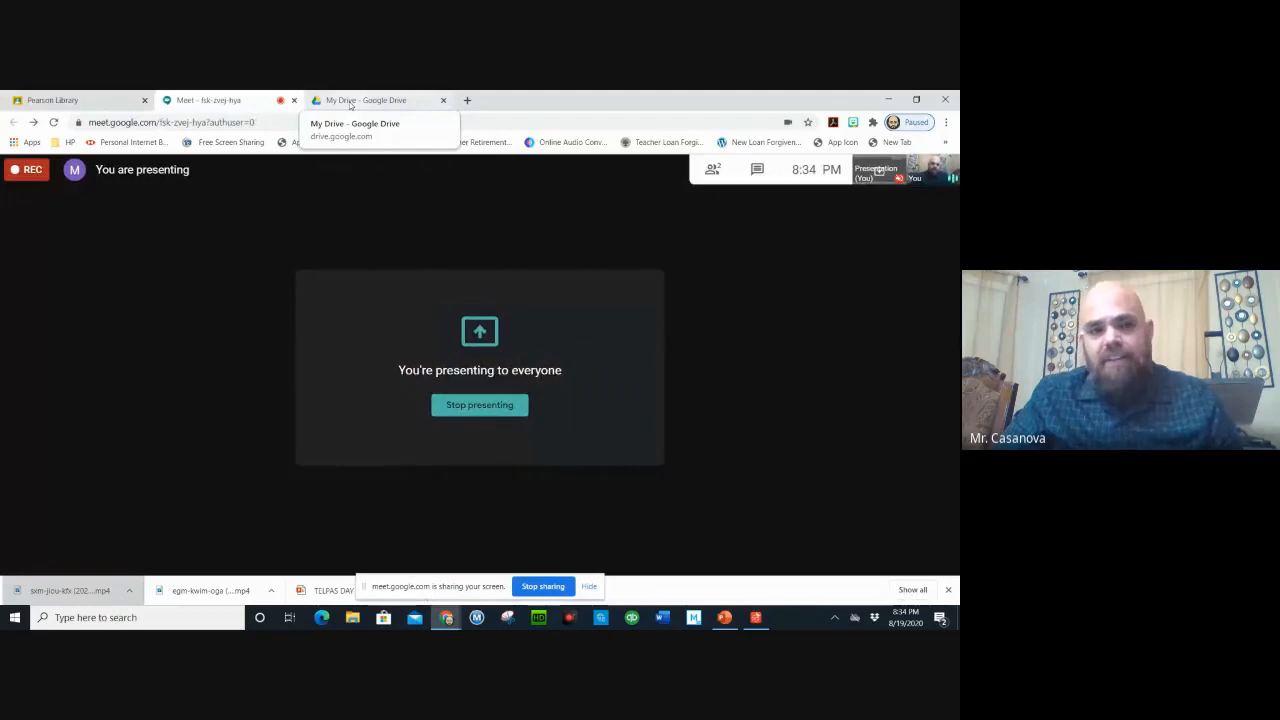
pyautogui.click(350, 101)
pyautogui.click(327, 122)
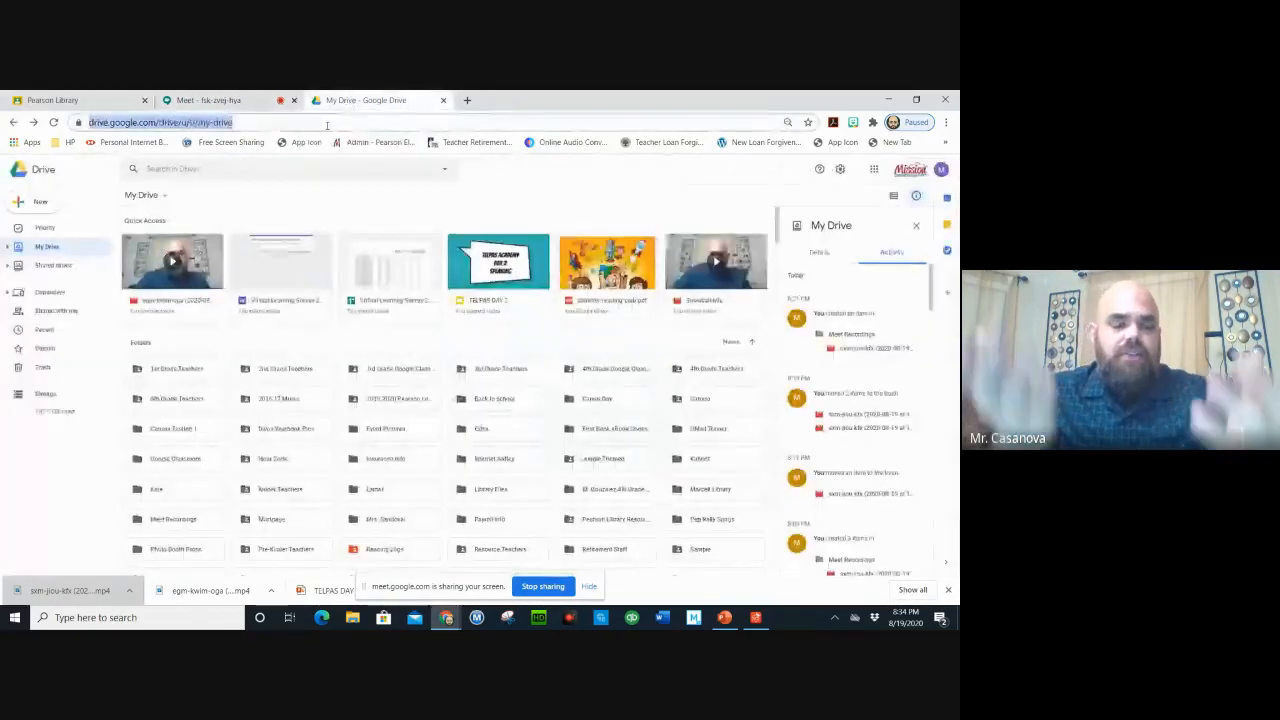
pyautogui.write('google.c')
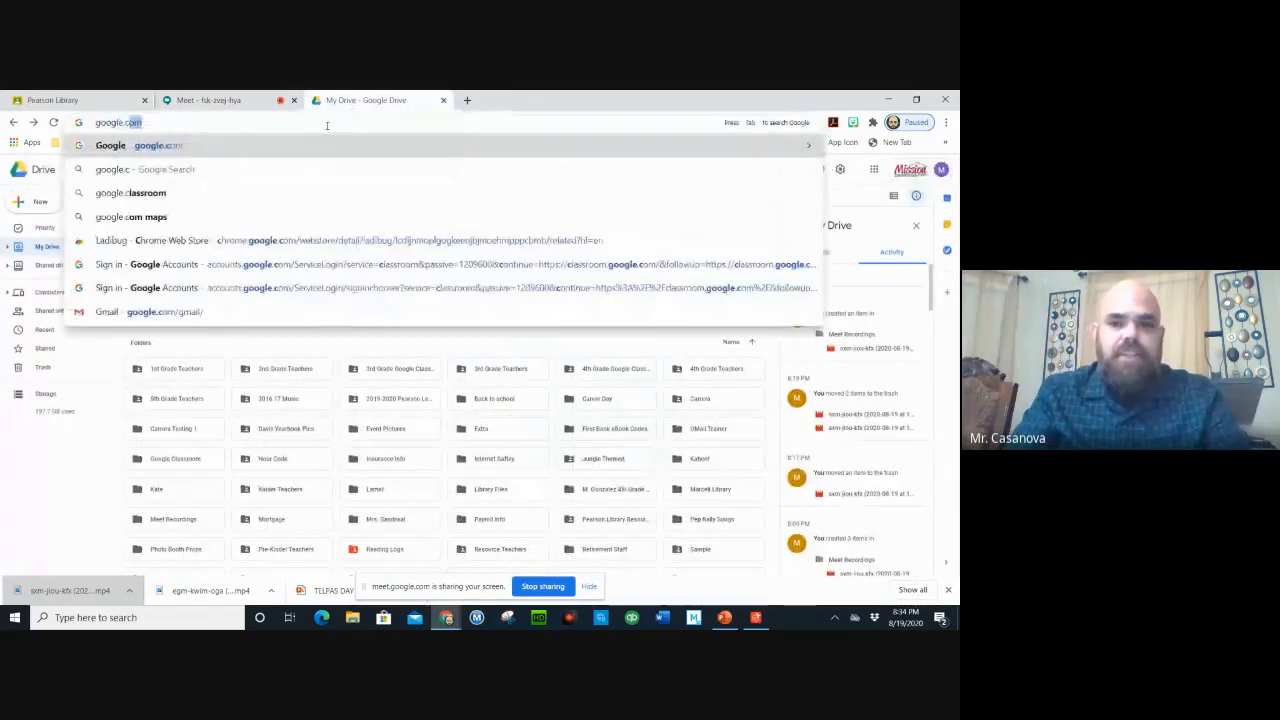
pyautogui.press('BackSpace')
pyautogui.press('BackSpace')
pyautogui.press('BackSpace')
pyautogui.press('BackSpace')
pyautogui.press('BackSpace')
pyautogui.press('BackSpace')
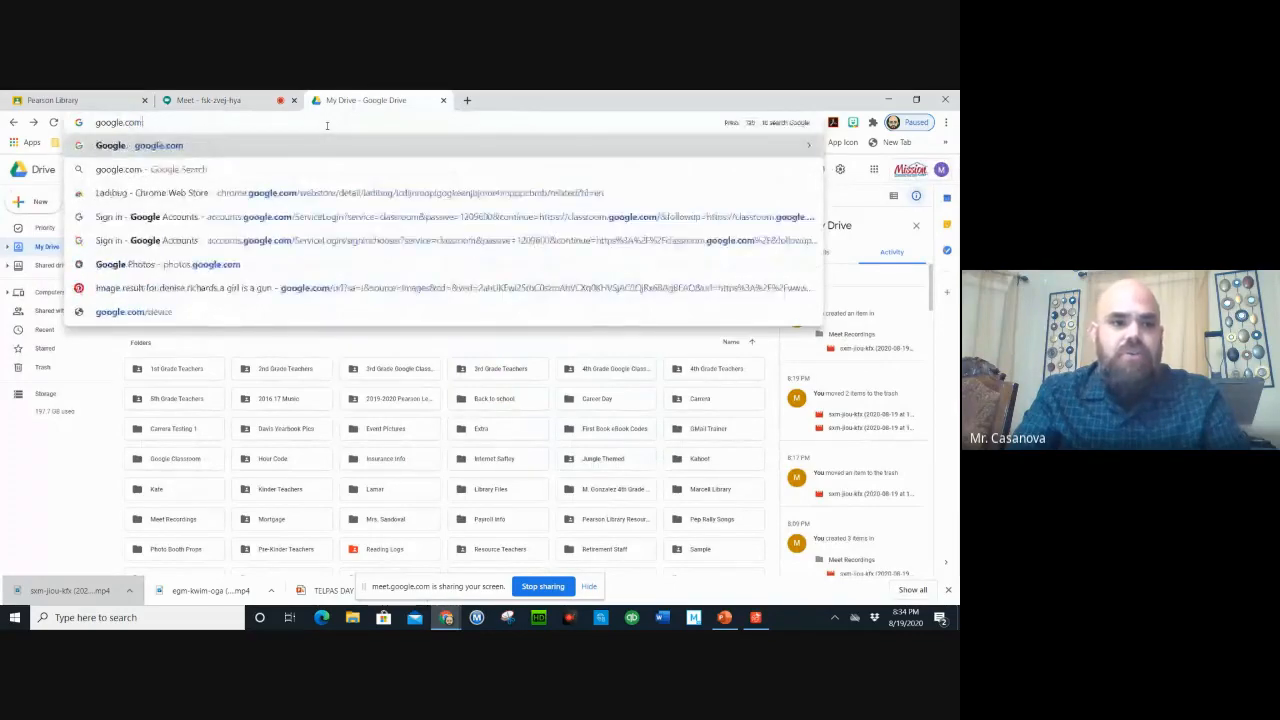
pyautogui.press('BackSpace')
pyautogui.press('BackSpace')
pyautogui.press('BackSpace')
pyautogui.write('drive.google.com')
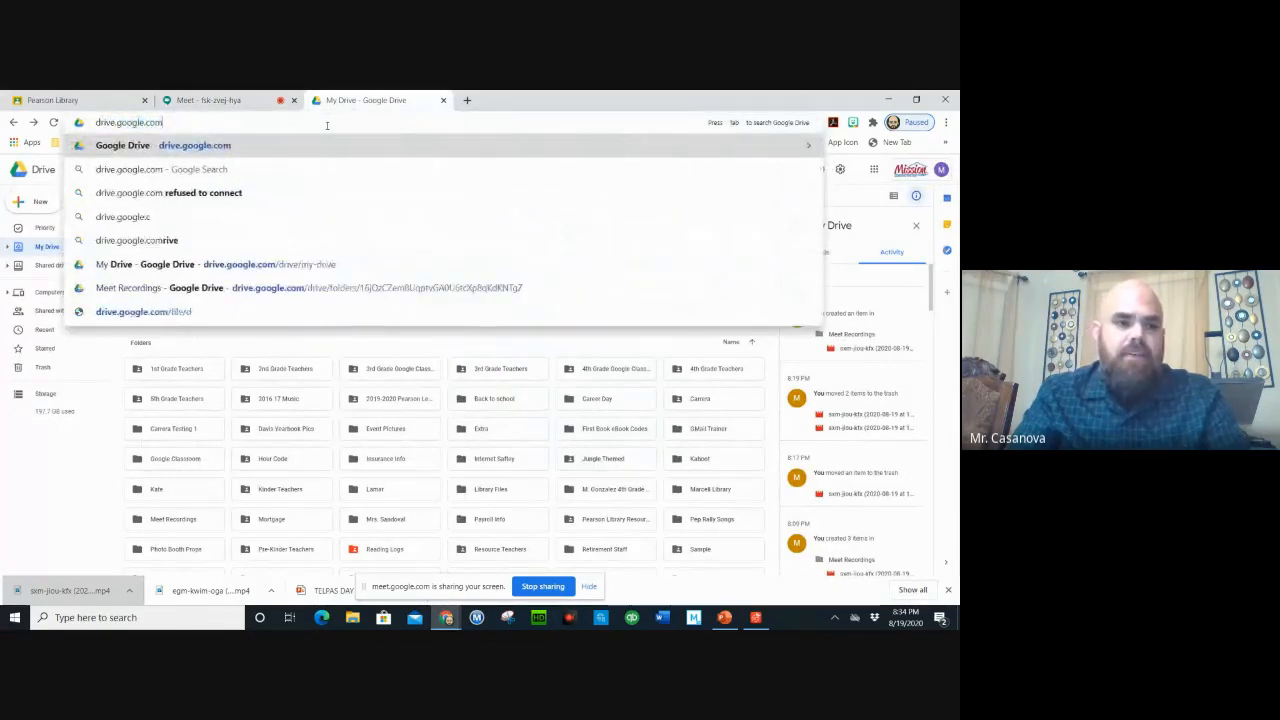
pyautogui.press('Return')
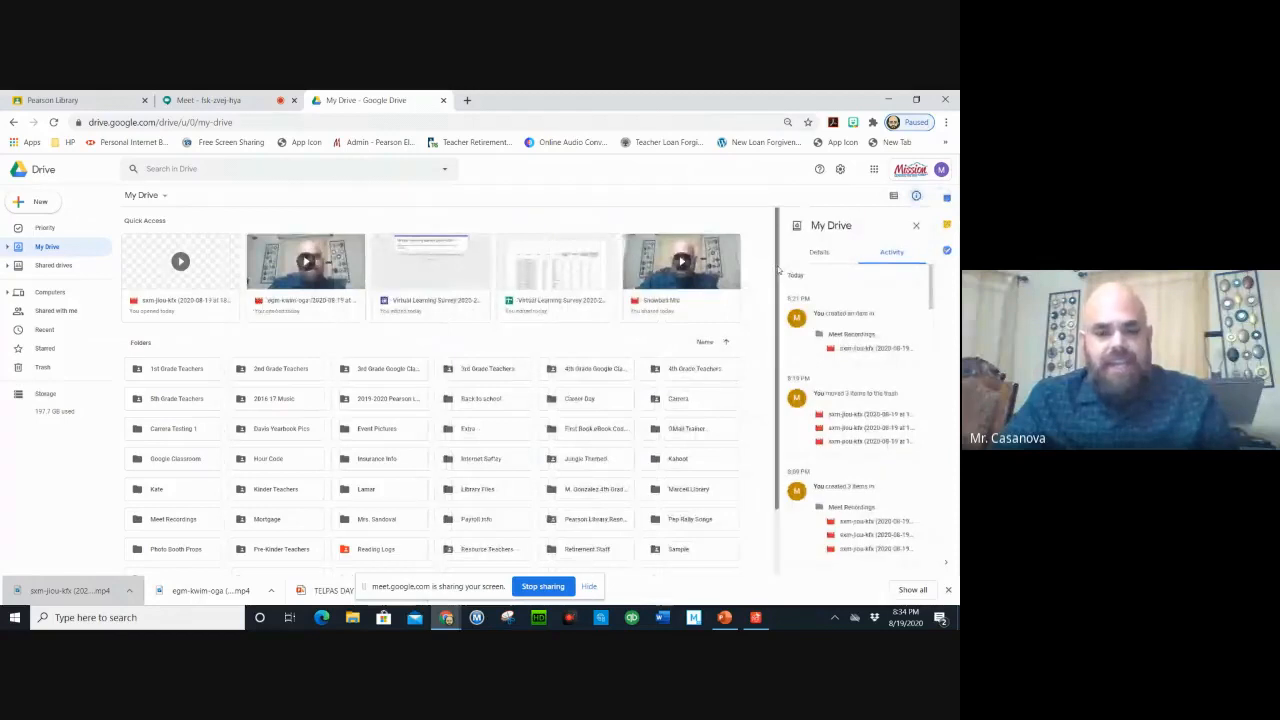
pyautogui.scroll(-2, 657, 345)
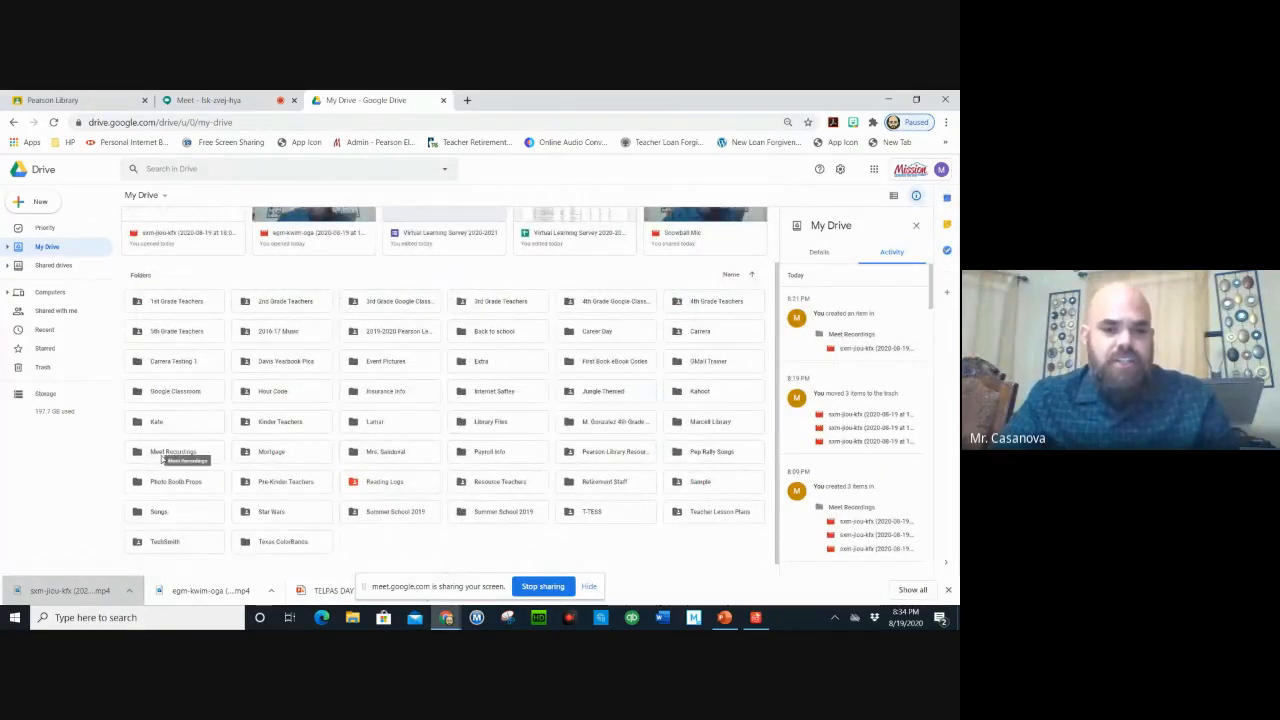
# - Open the Meet Recordings folder and its meeting video, then close the Online Video Converter tab
pyautogui.doubleClick(165, 452)
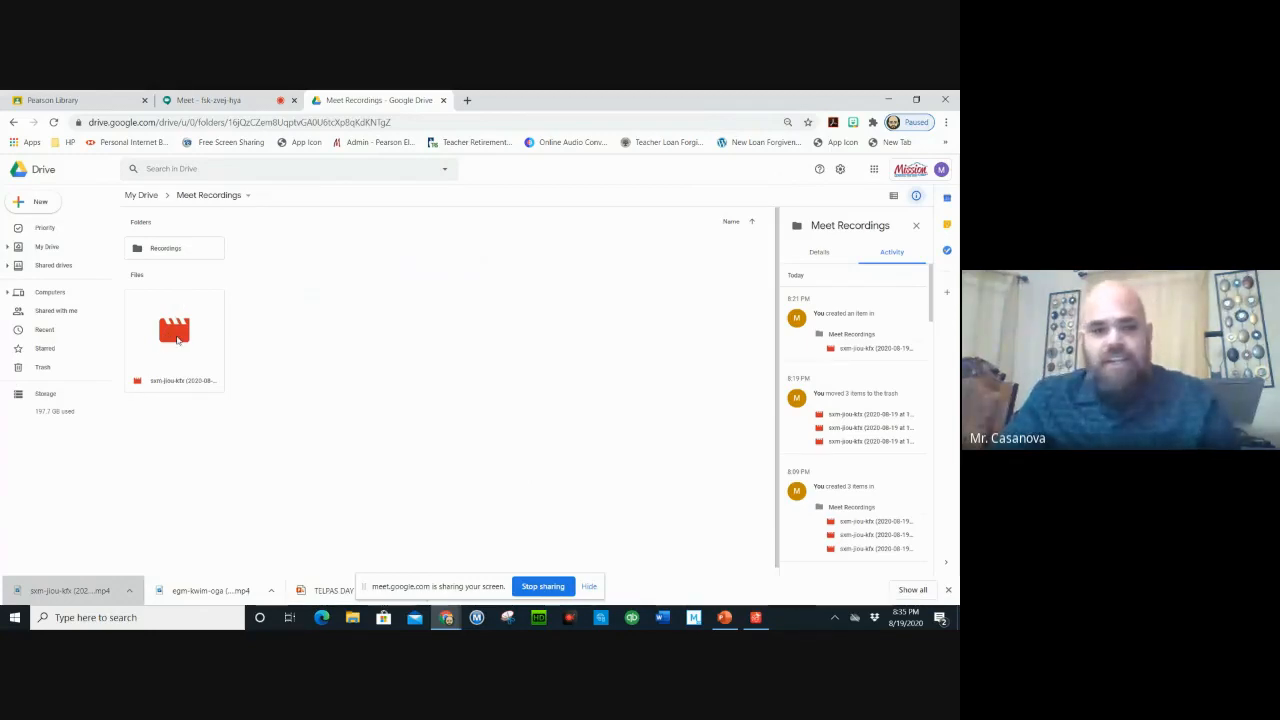
pyautogui.doubleClick(178, 340)
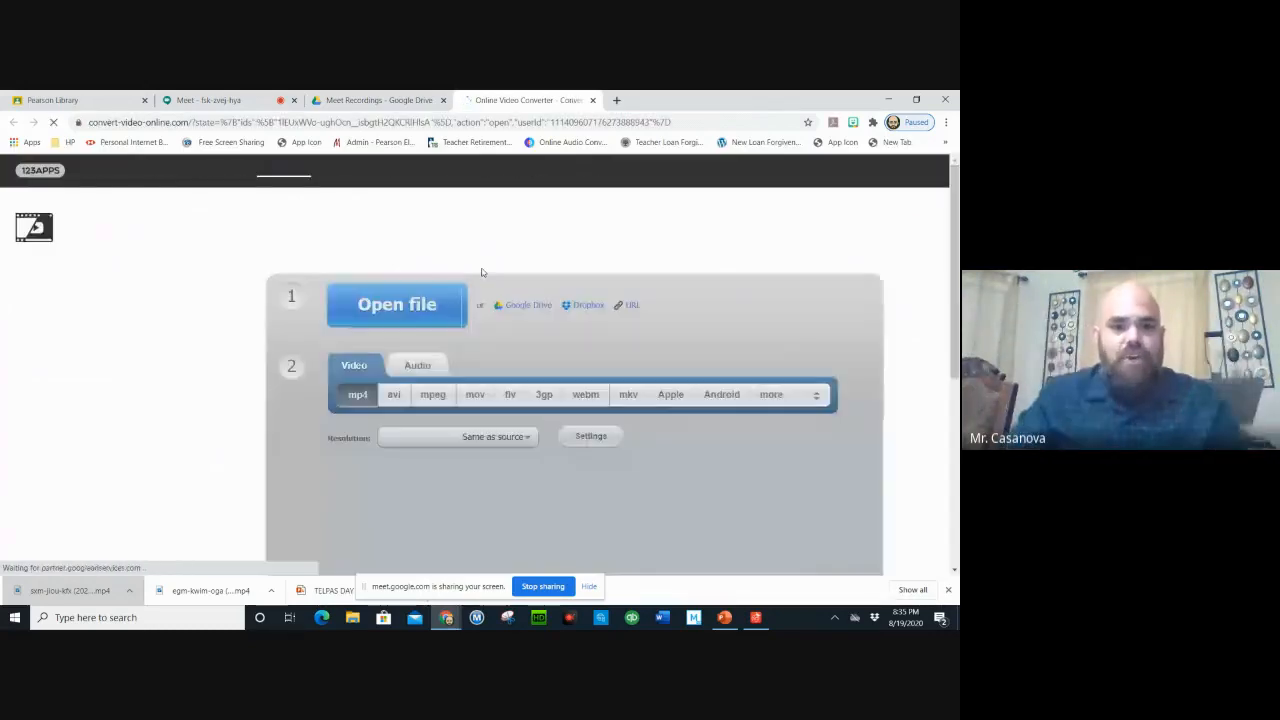
pyautogui.click(592, 100)
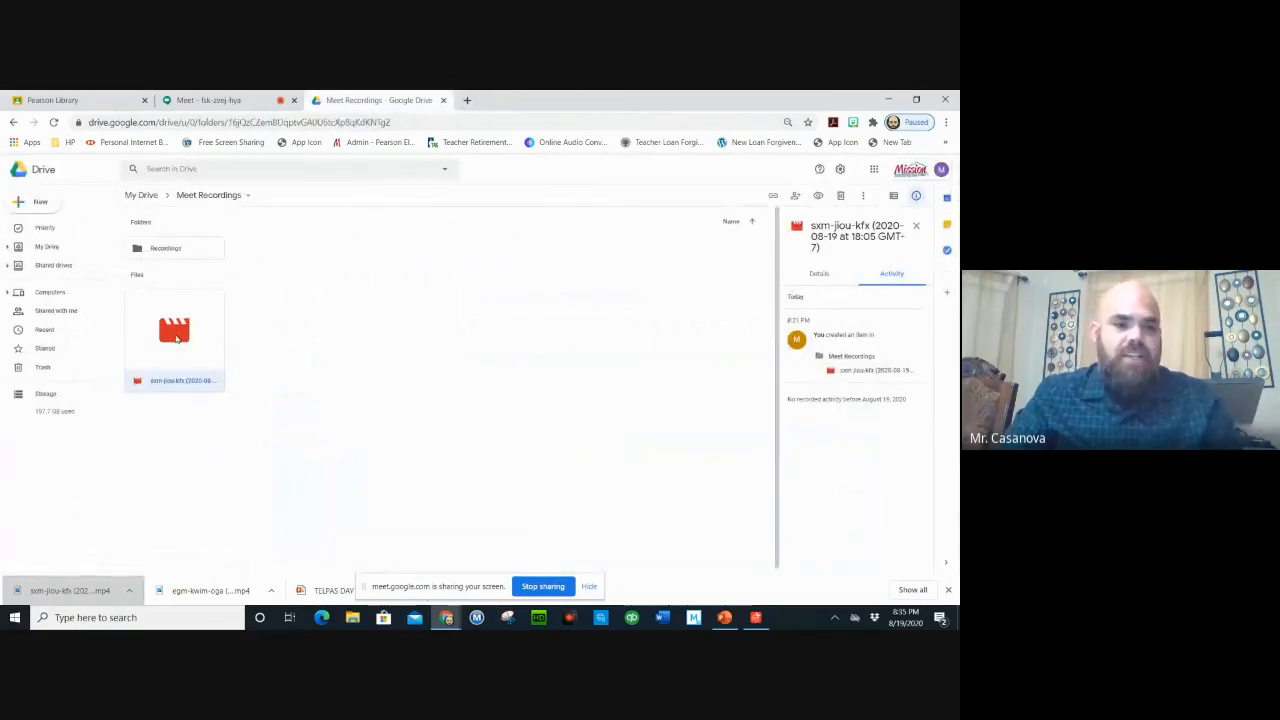
# - Preview the meeting recording in Meet Recordings, close the preview, and deselect the file
pyautogui.rightClick(176, 340)
pyautogui.moveTo(176, 340)
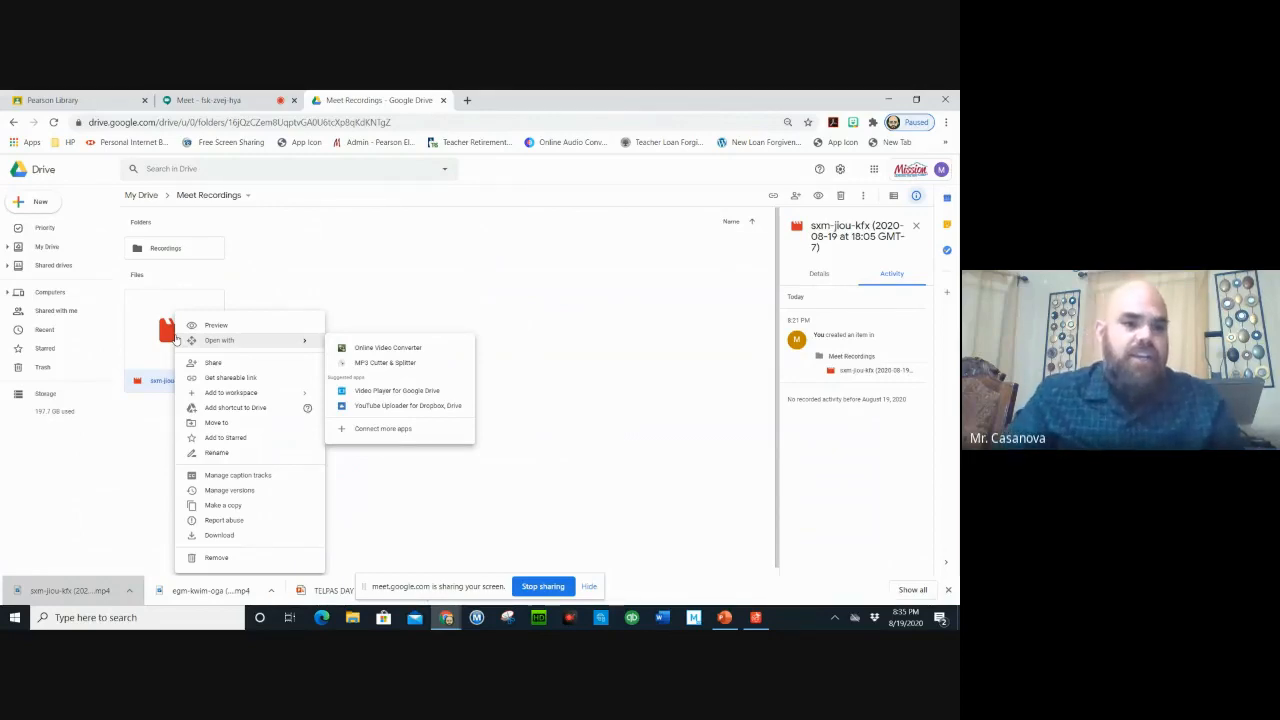
pyautogui.click(220, 326)
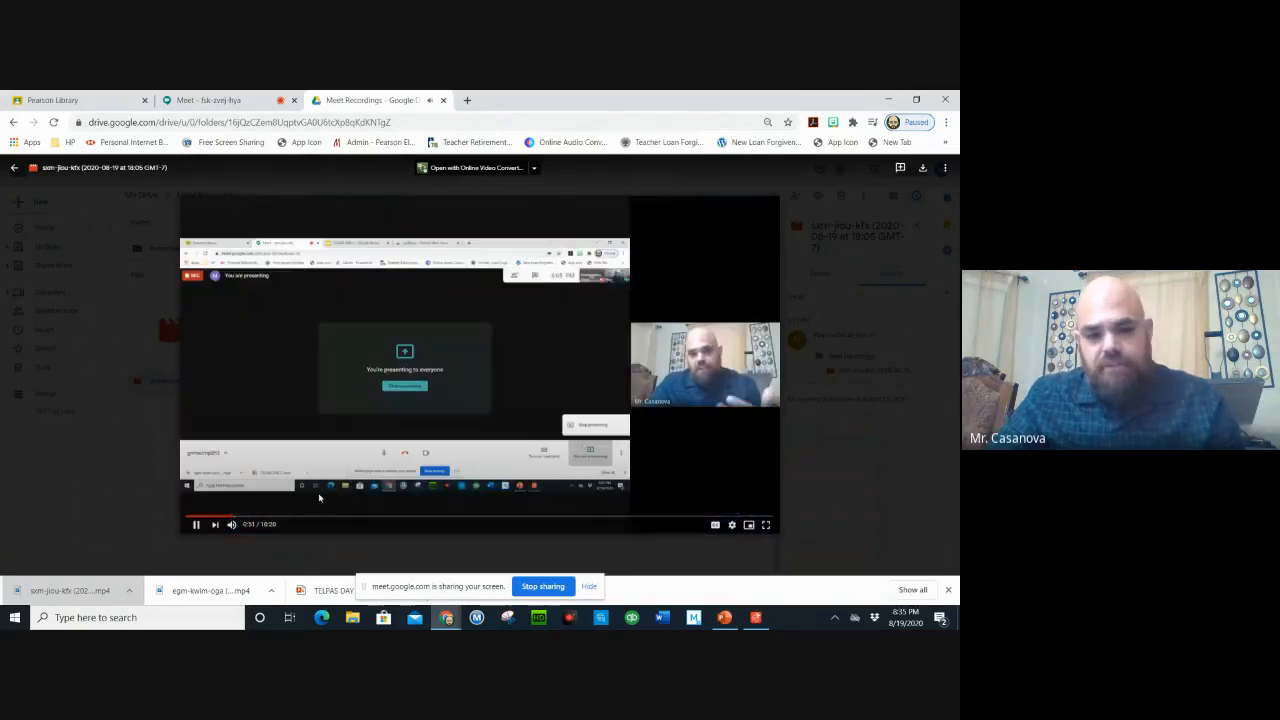
pyautogui.click(453, 553)
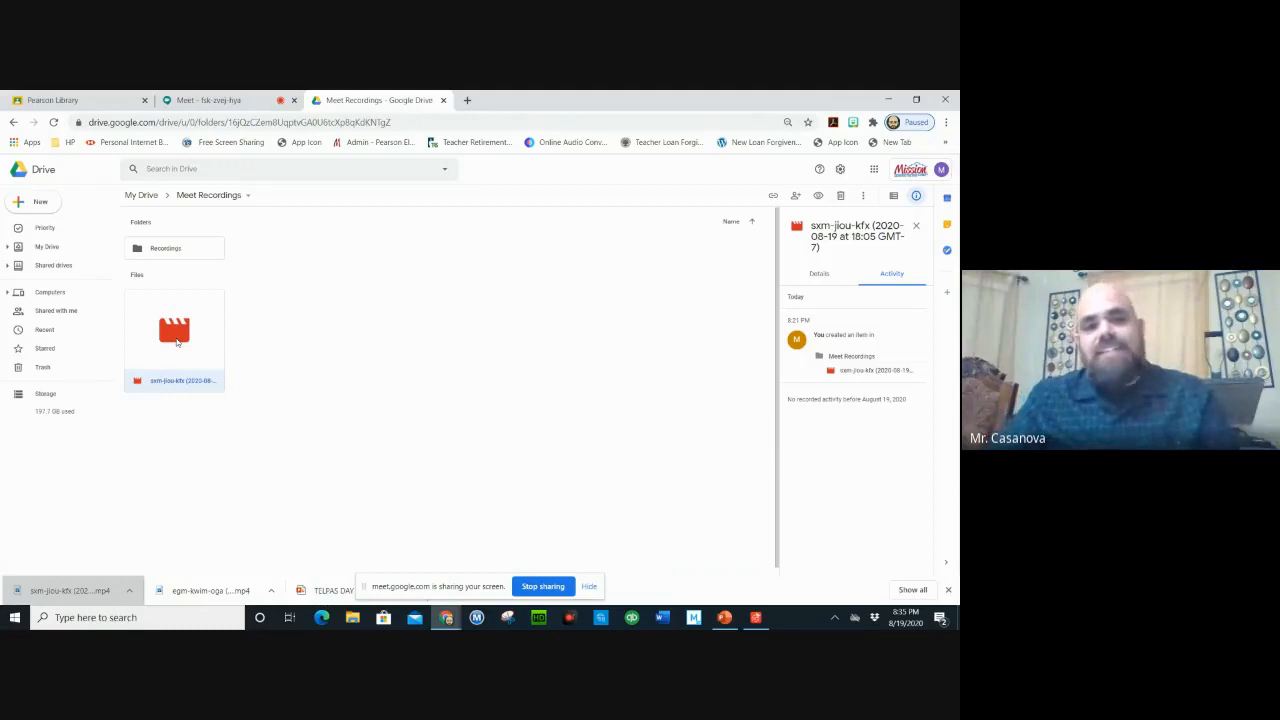
pyautogui.rightClick(177, 342)
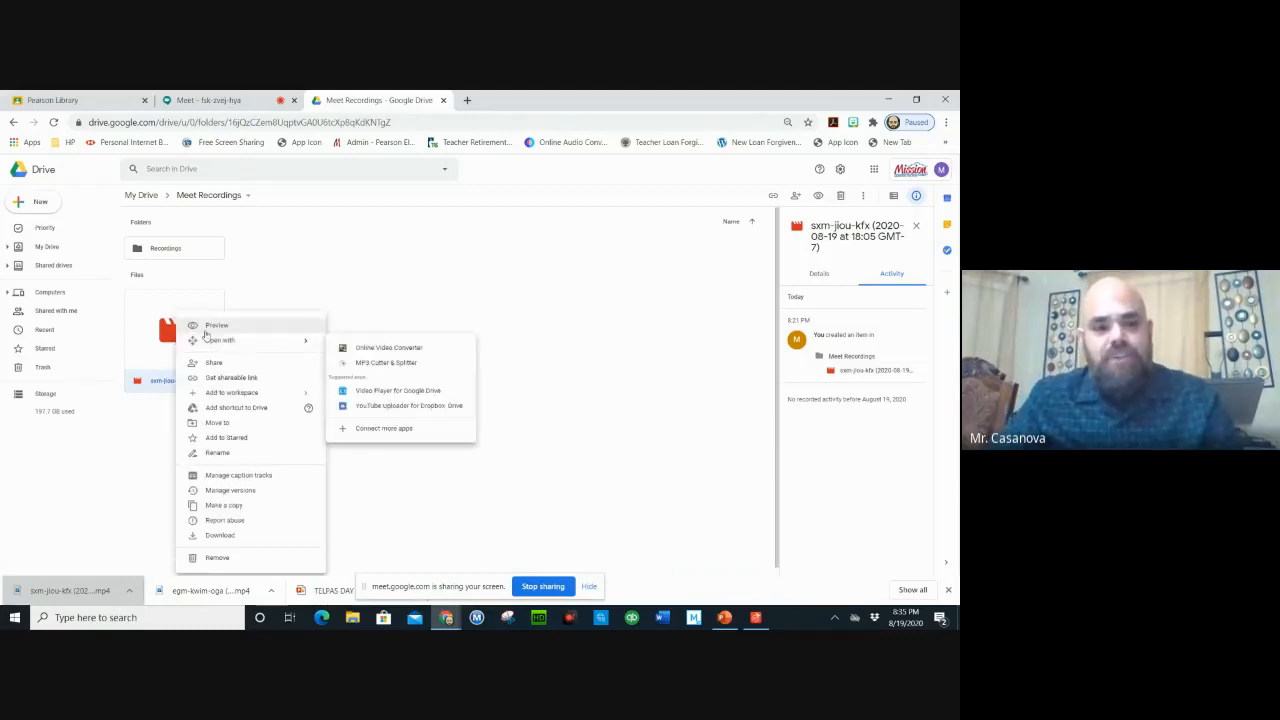
pyautogui.click(338, 281)
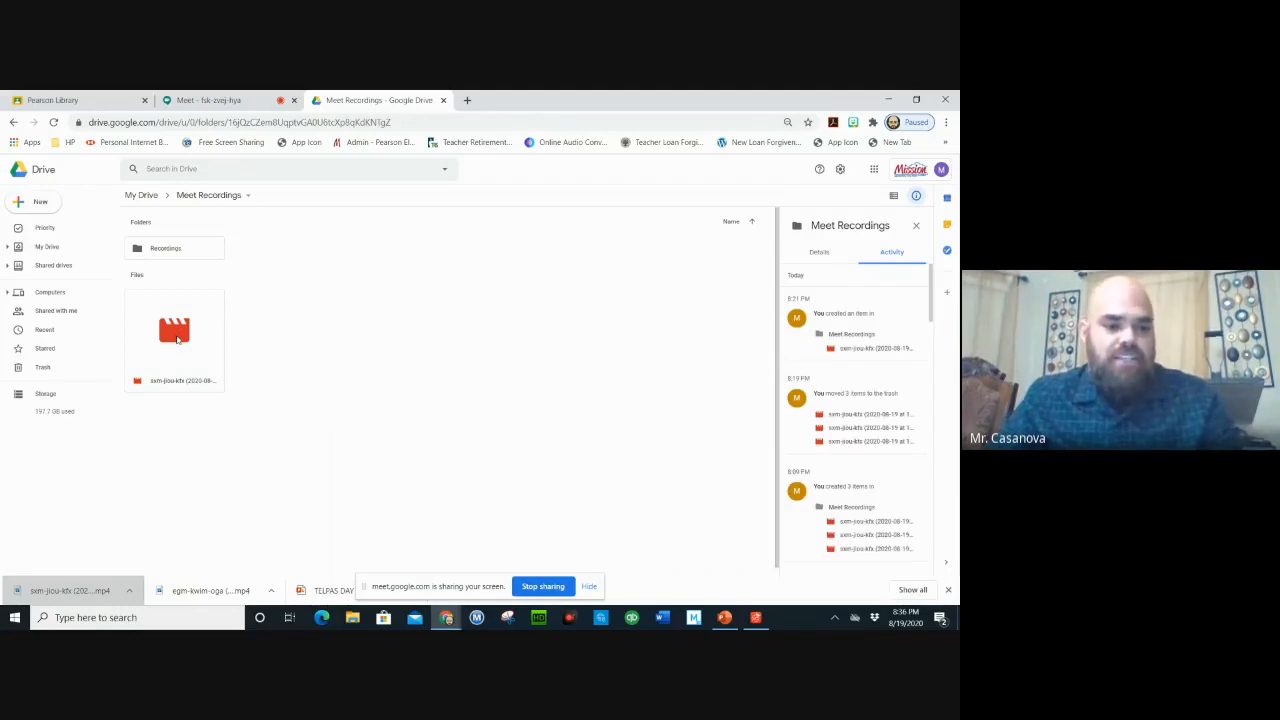
# - Download the meeting recording from Meet Recordings as an mp4 file
pyautogui.rightClick(177, 340)
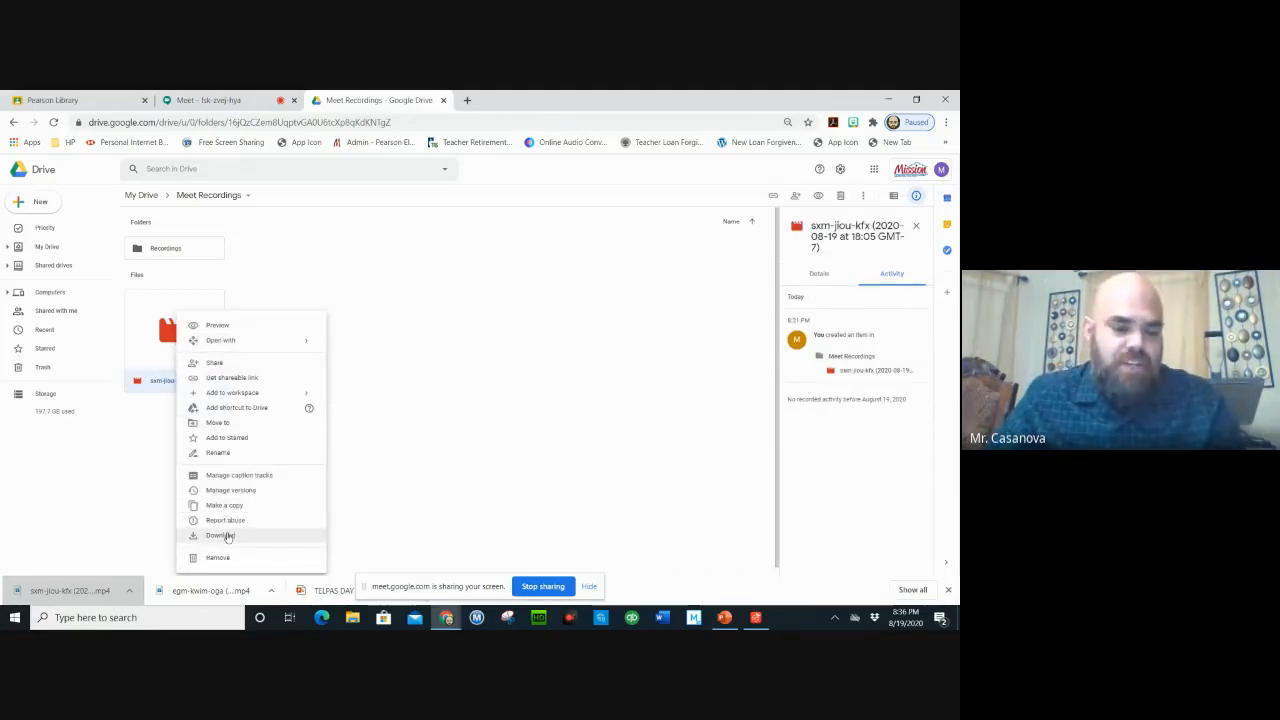
pyautogui.click(220, 535)
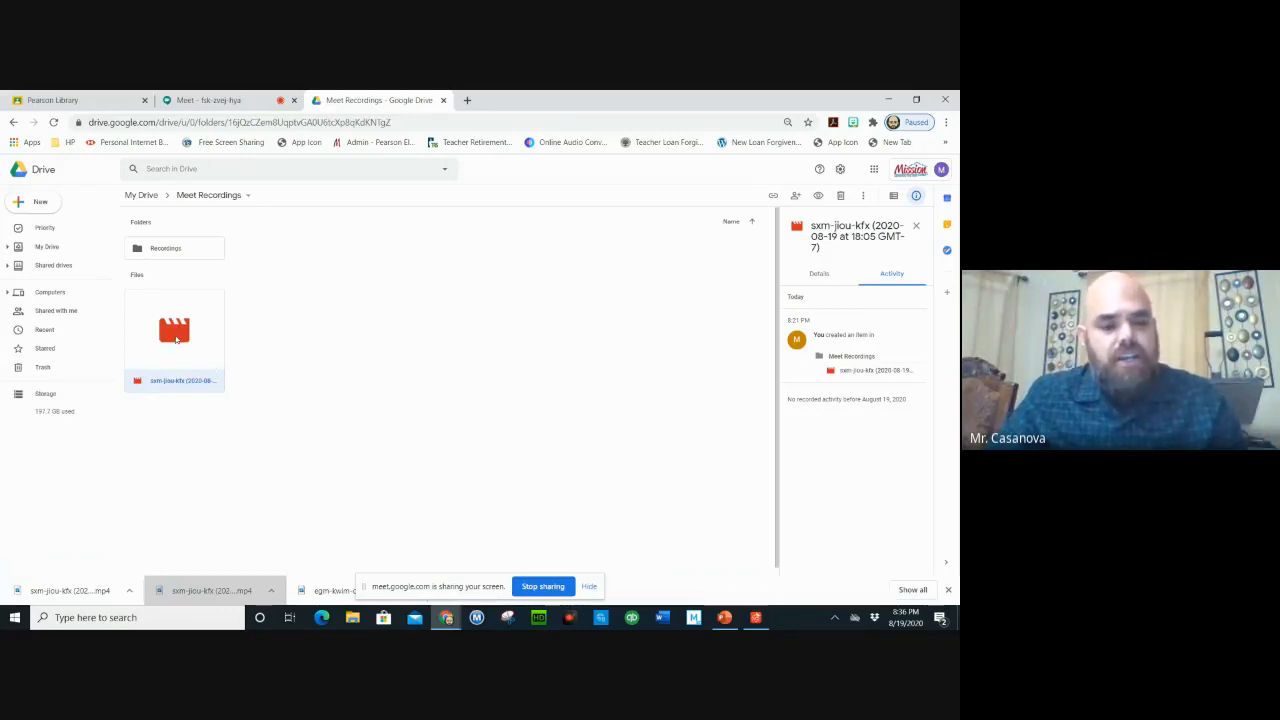
# - Play the downloaded mp4 in Movies & TV, skip ahead past 2:53, then close the player
pyautogui.click(72, 593)
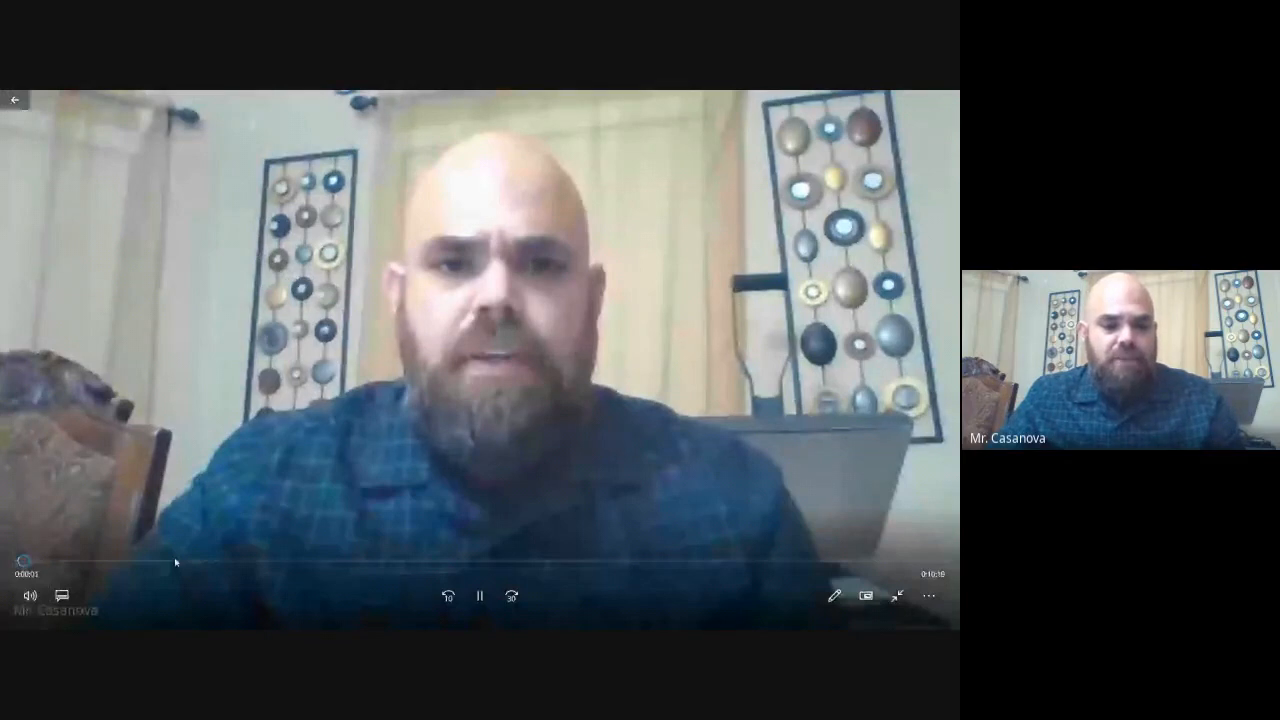
pyautogui.moveTo(175, 562); pyautogui.dragTo(366, 563)
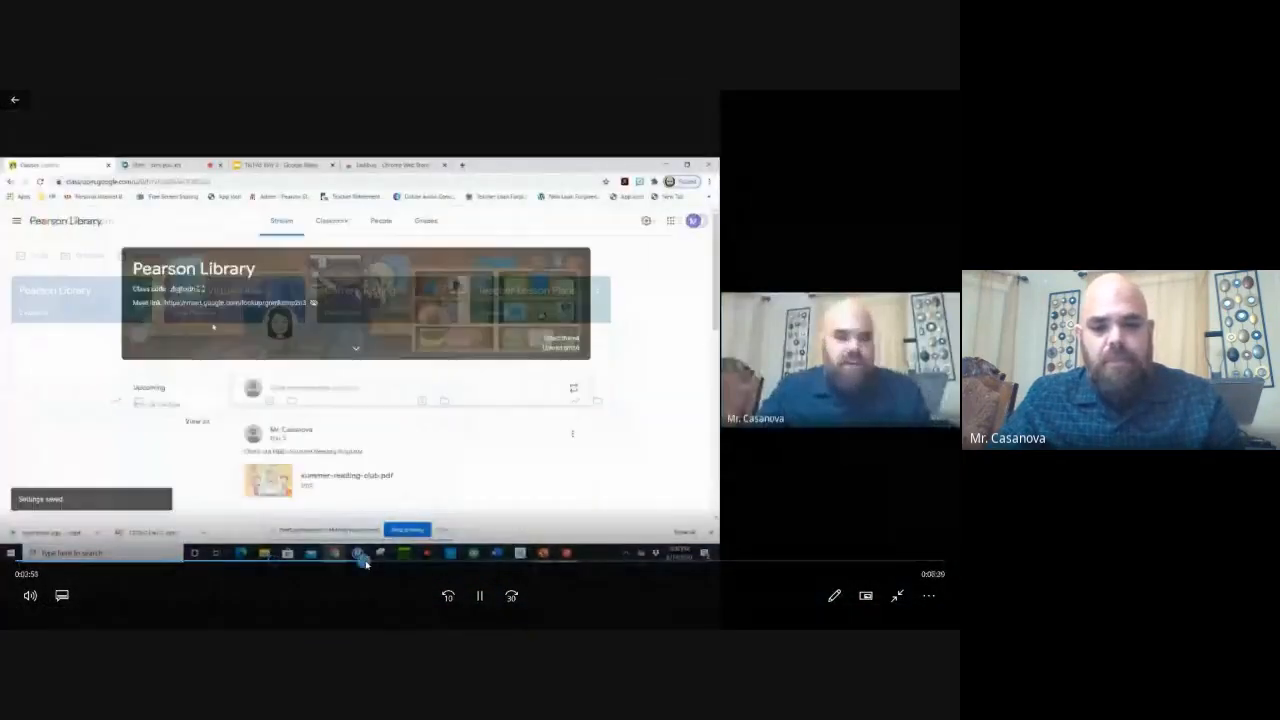
pyautogui.click(456, 563)
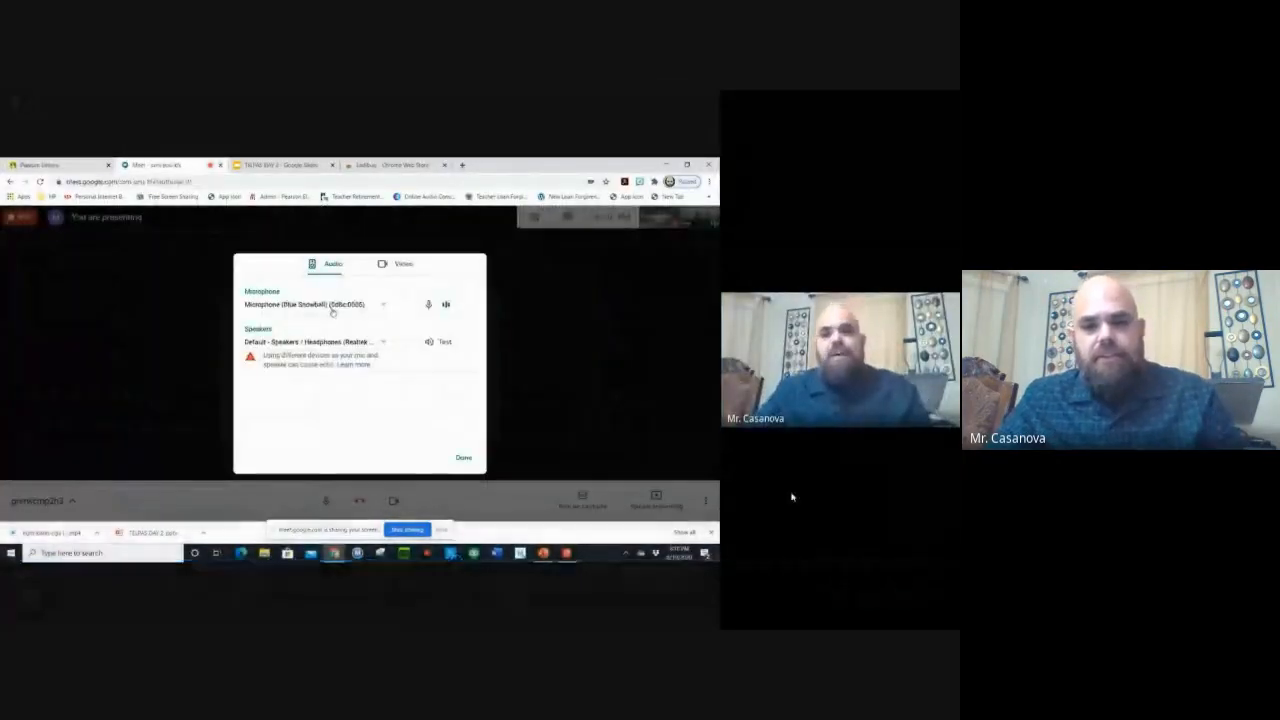
pyautogui.click(12, 98)
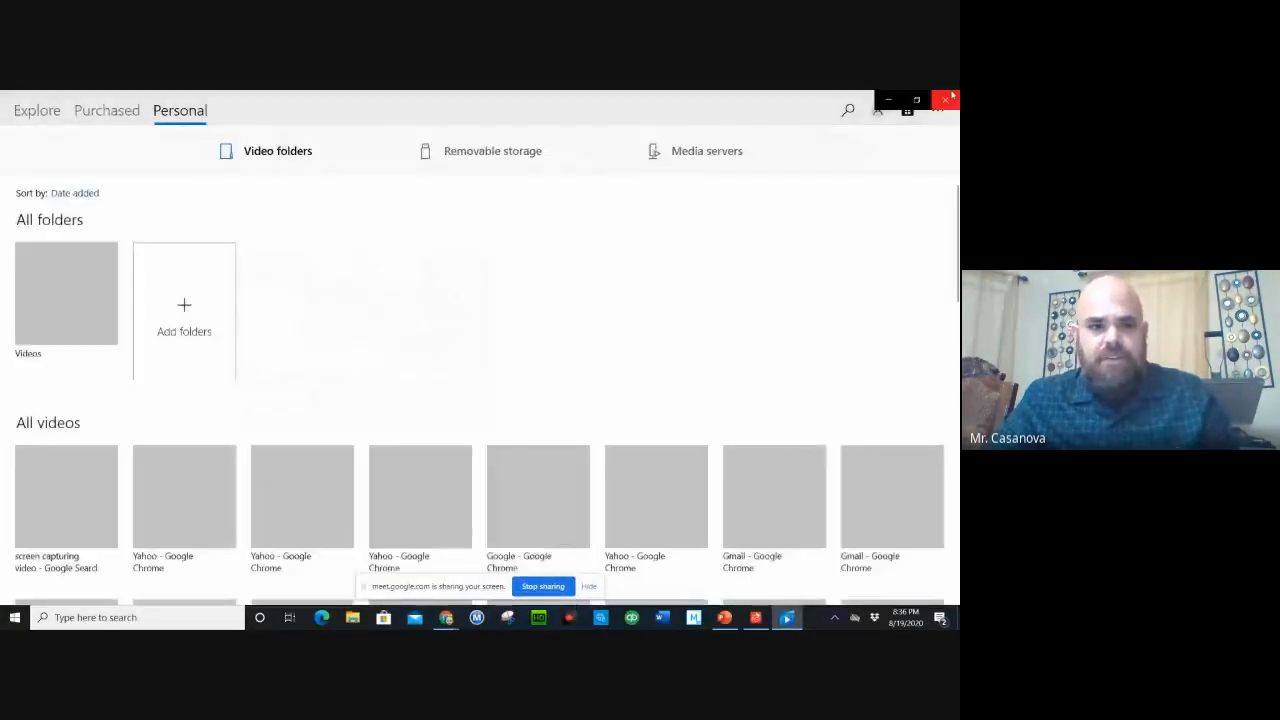
pyautogui.click(947, 99)
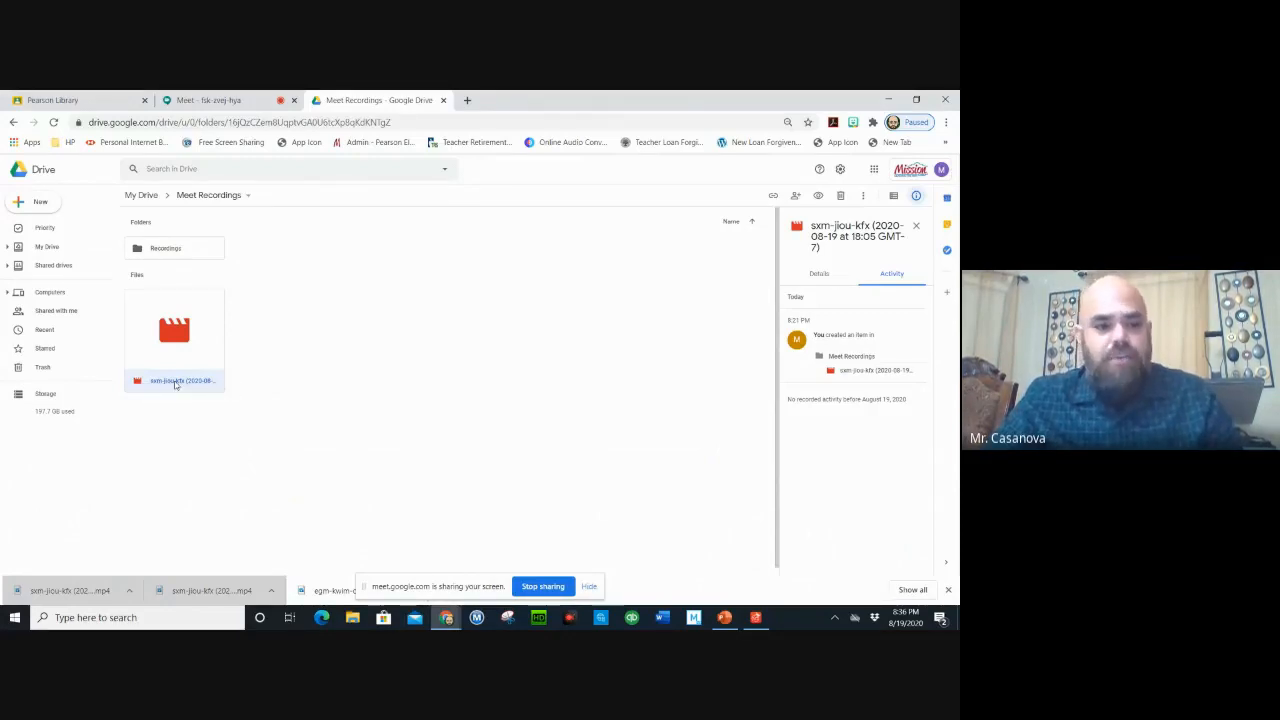
# - Rename the meeting recording to 'Google Meet Training Video Part 1'
pyautogui.rightClick(175, 384)
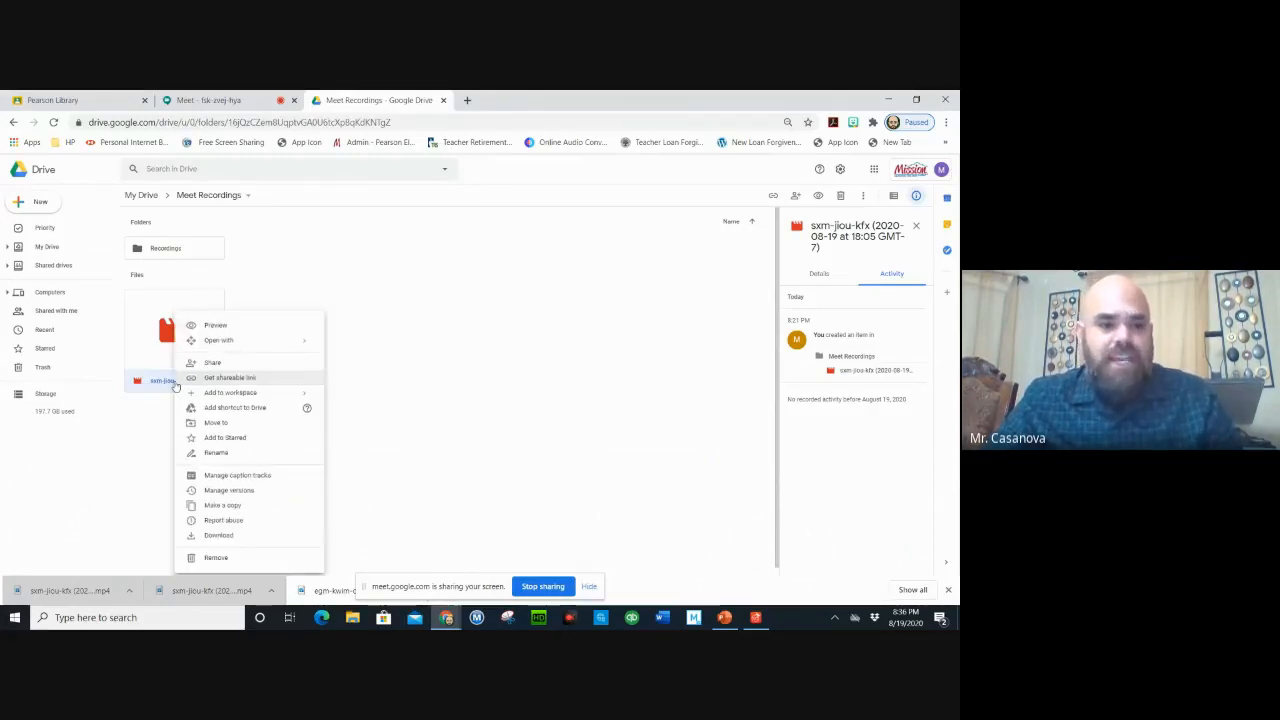
pyautogui.click(232, 455)
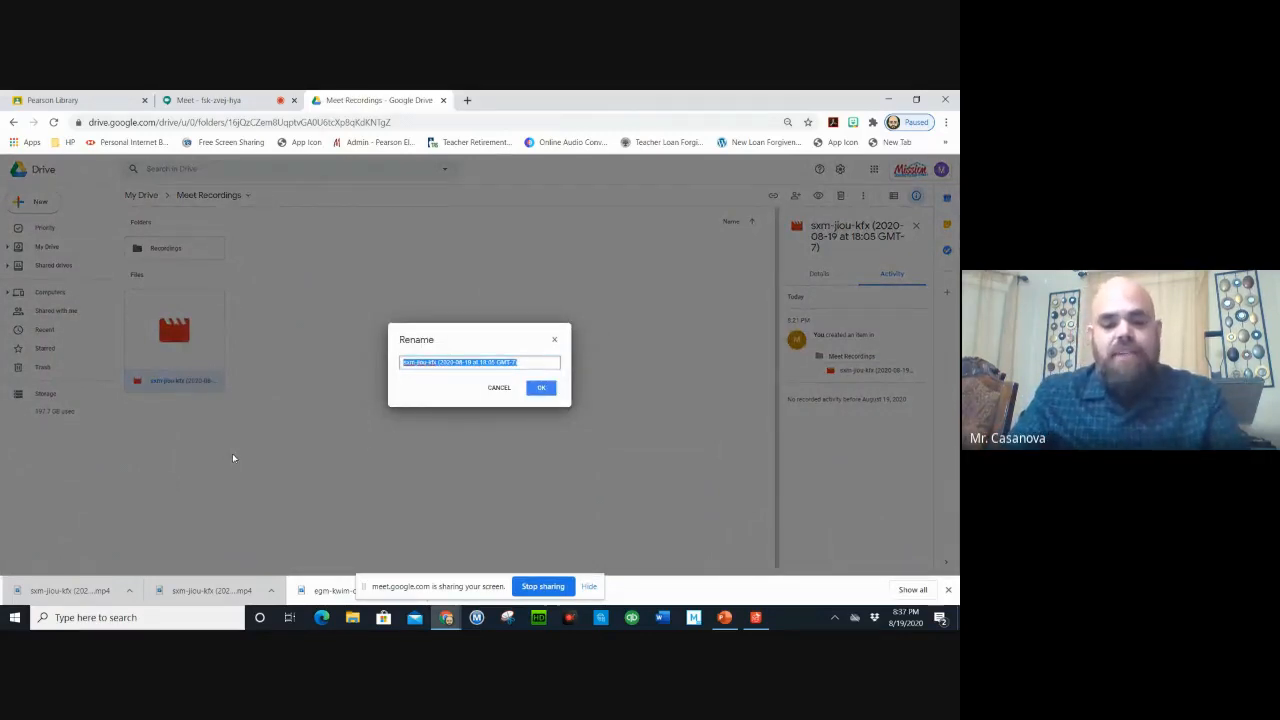
pyautogui.write('Colleg')
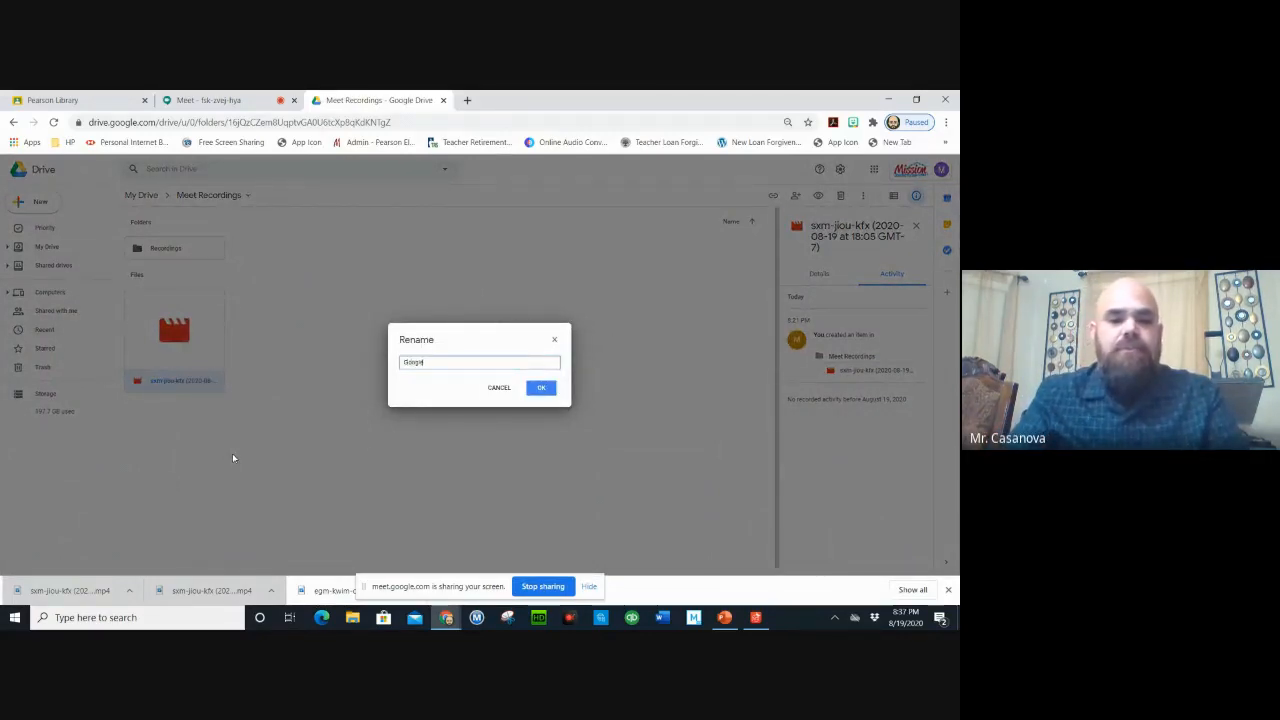
pyautogui.write(' Meet Tra')
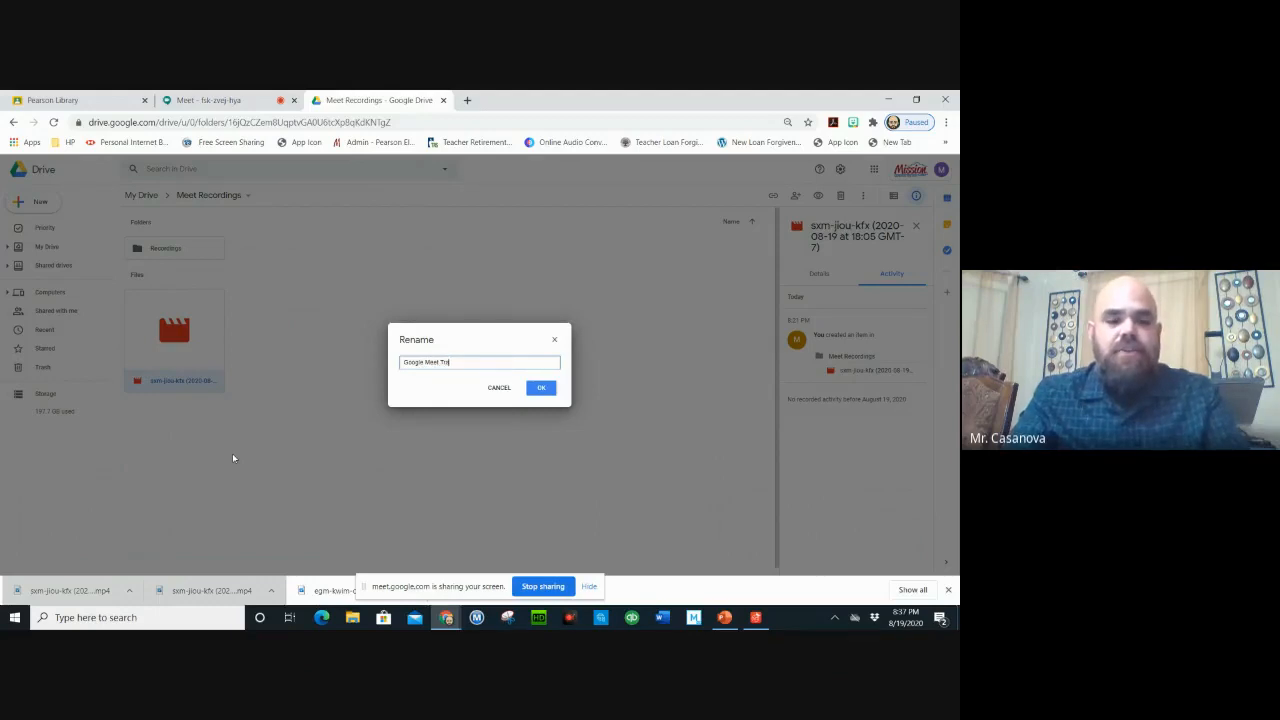
pyautogui.write('ining Video')
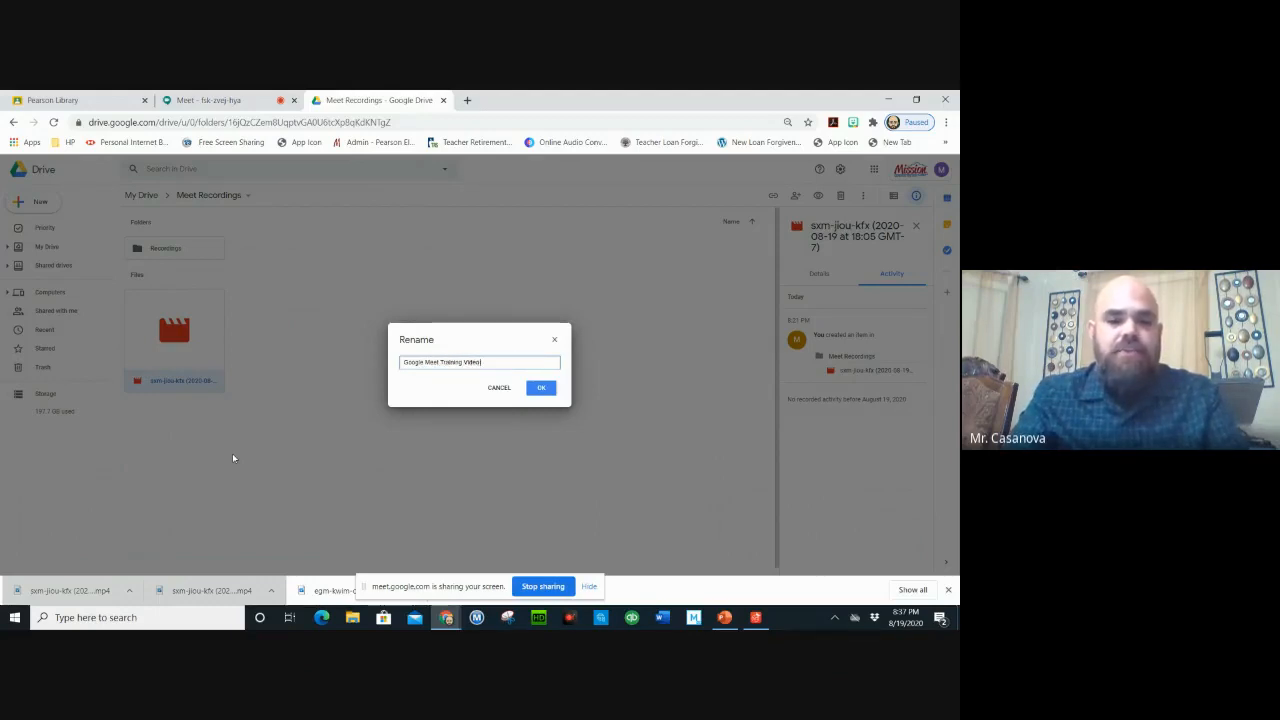
pyautogui.write(' Rart 1')
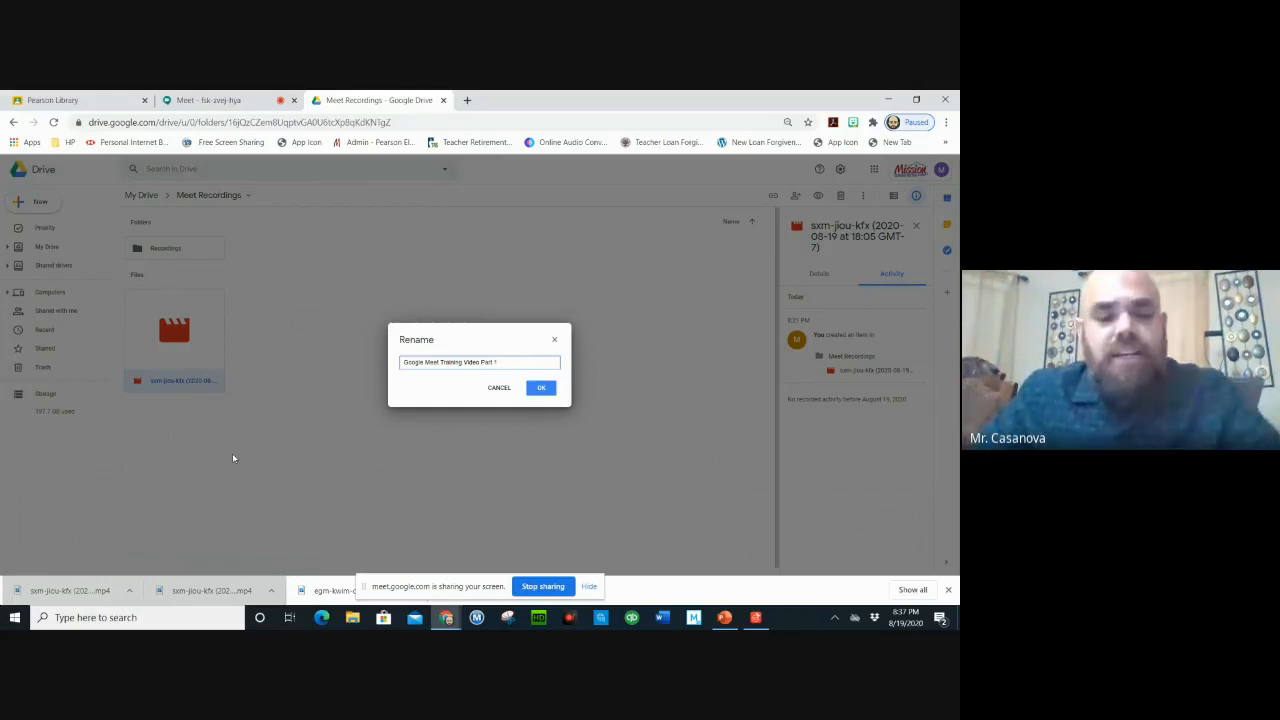
pyautogui.click(541, 388)
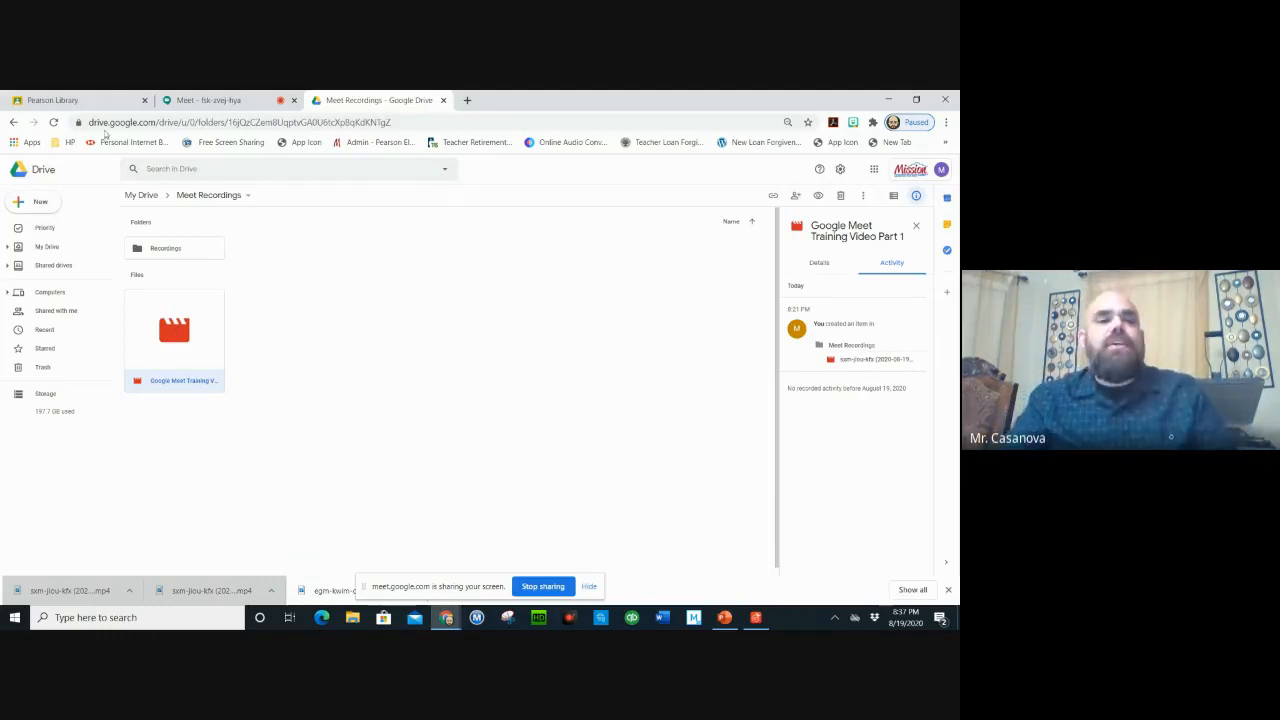
# - Open the Pearson Library class's Classwork page and show the Create menu of post types
pyautogui.click(95, 101)
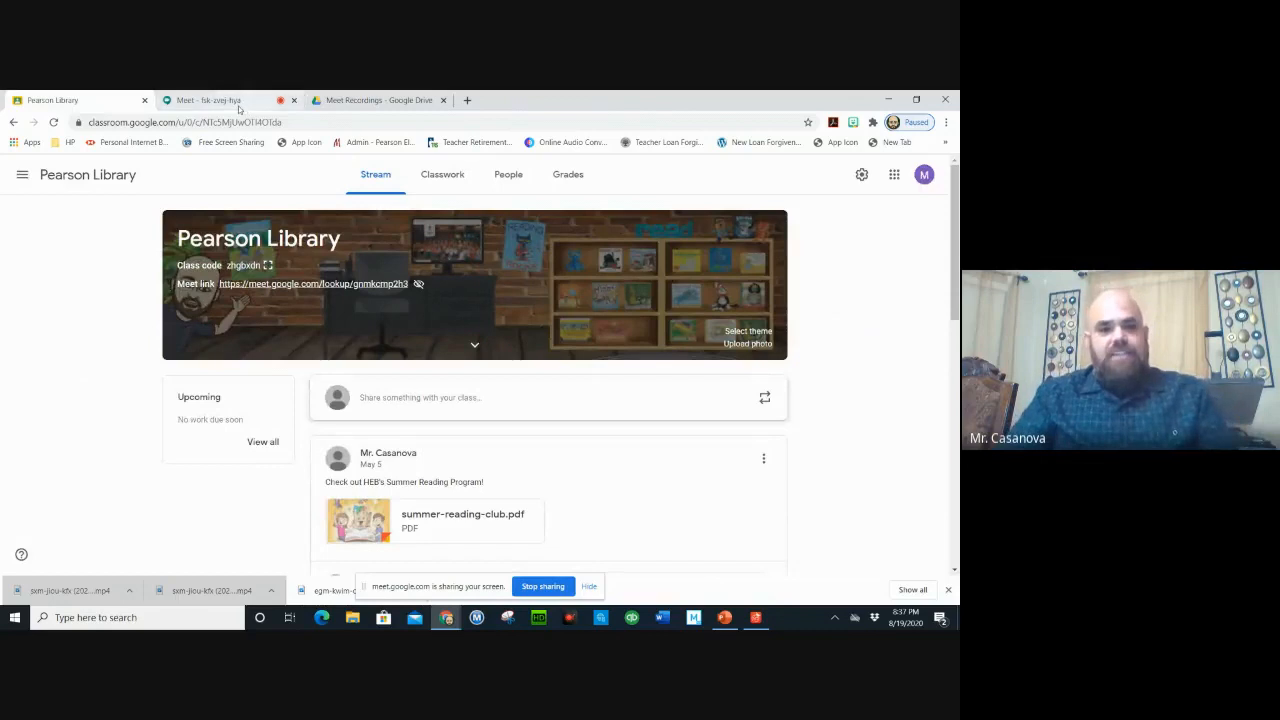
pyautogui.click(451, 175)
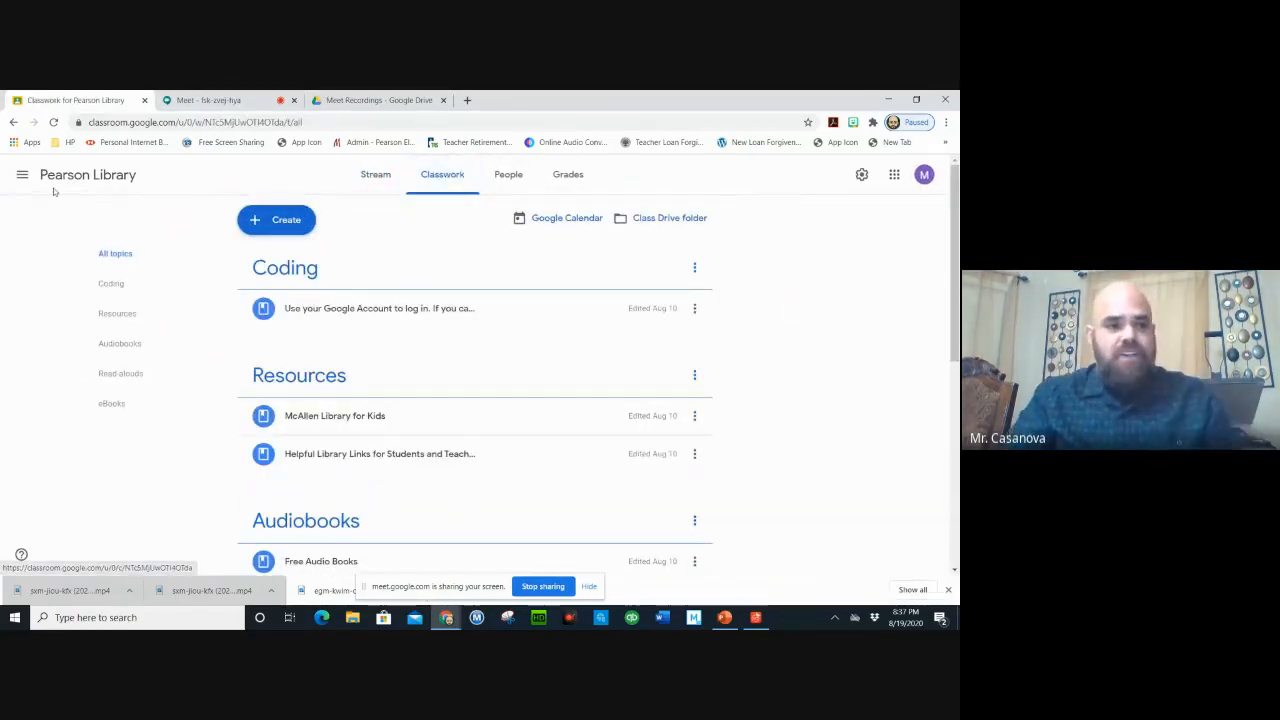
pyautogui.click(22, 174)
pyautogui.click(50, 174)
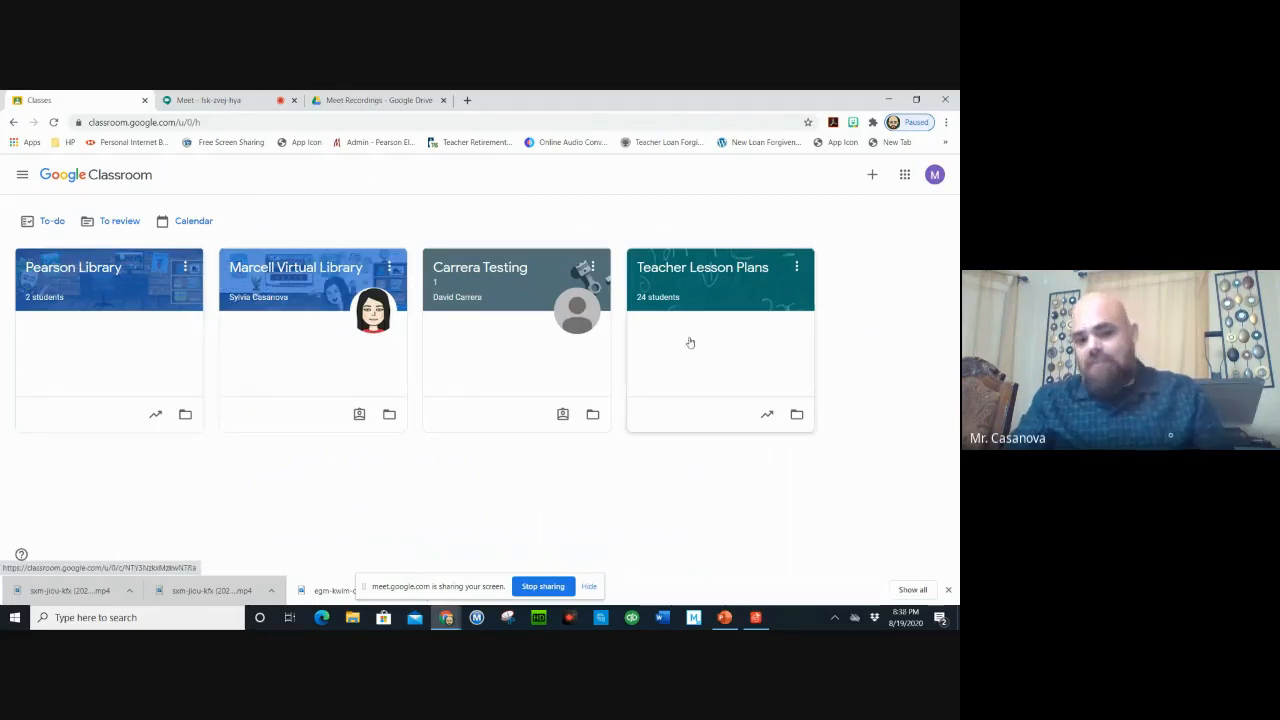
pyautogui.click(77, 270)
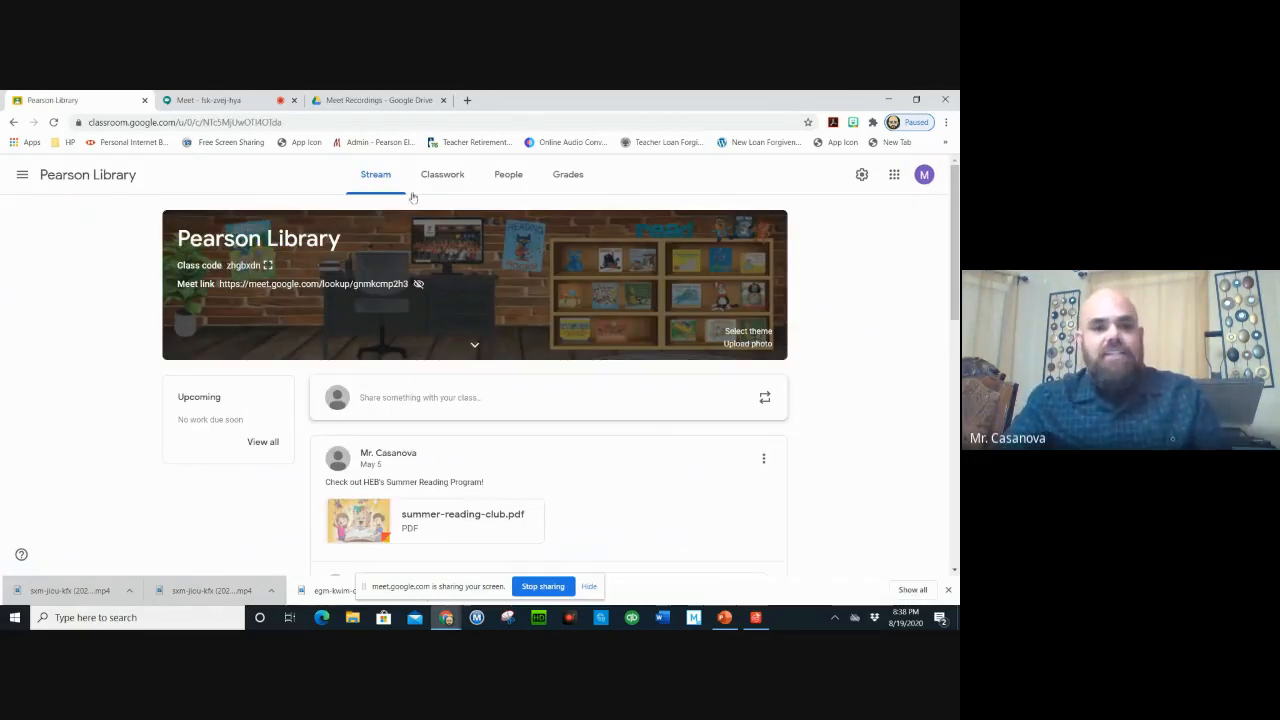
pyautogui.click(445, 184)
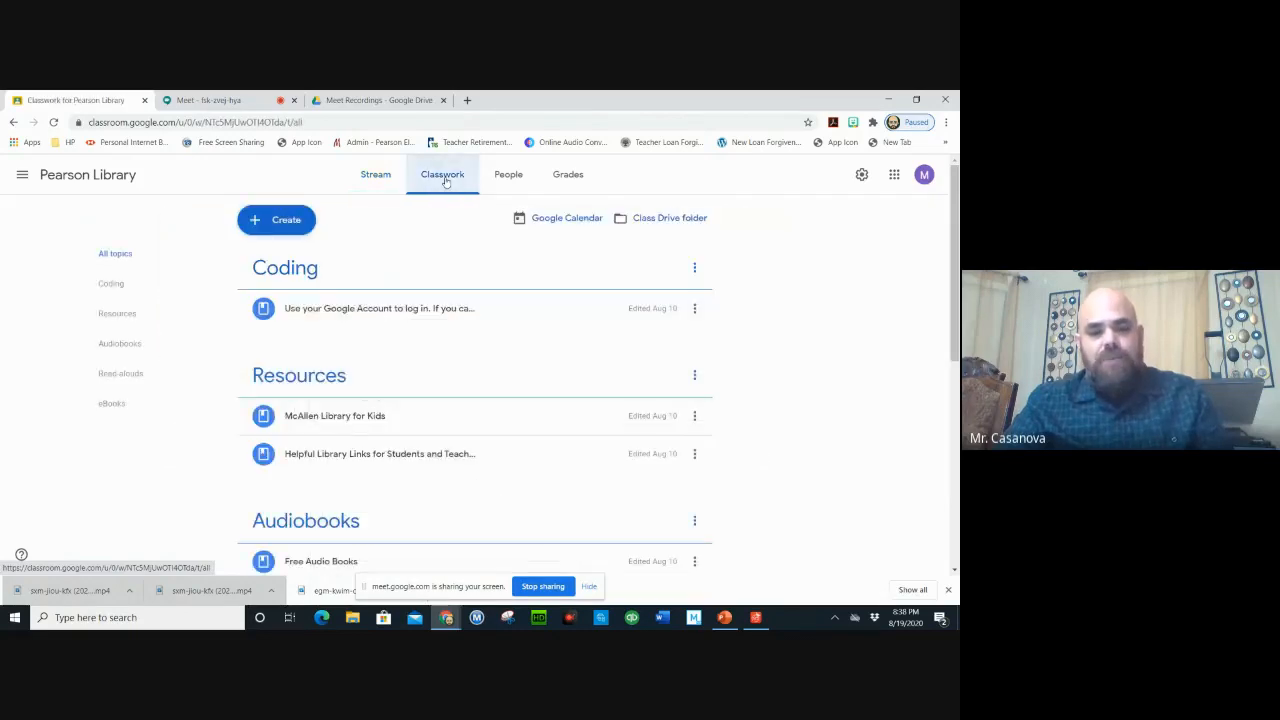
pyautogui.click(279, 222)
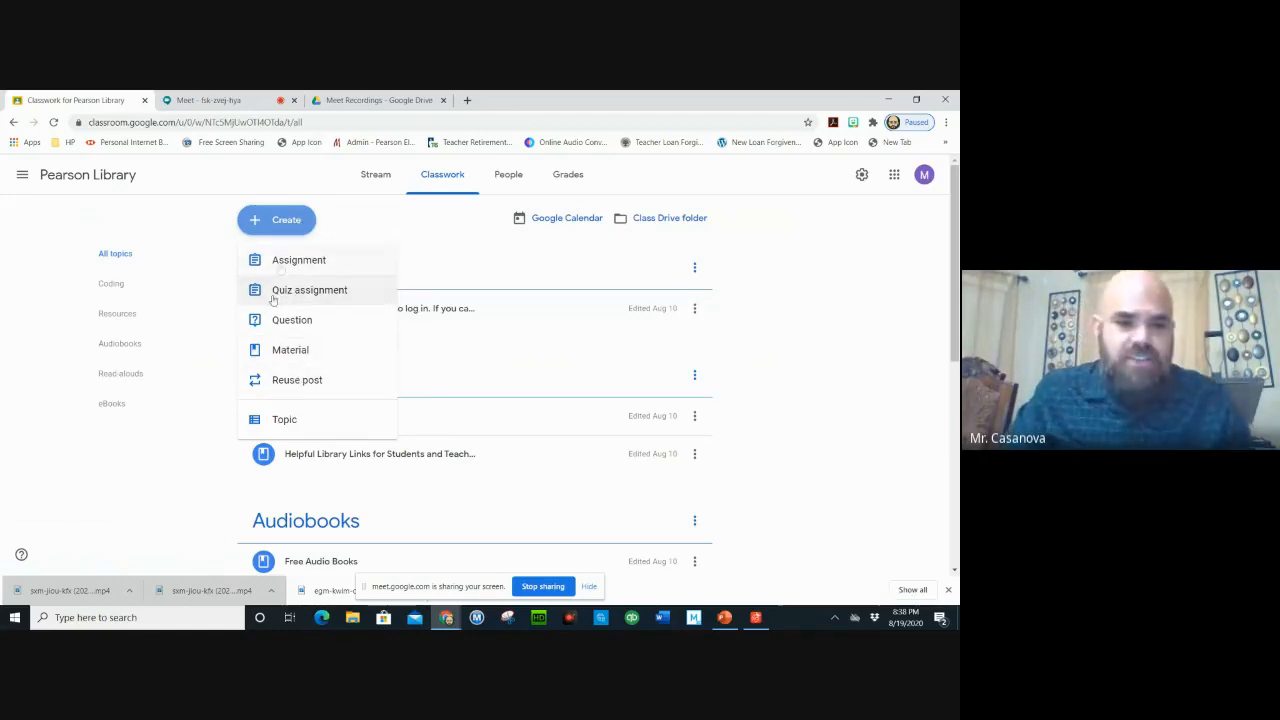
# - Start a new assignment and title it 'Google Meet Training', fixing a typo
pyautogui.click(284, 262)
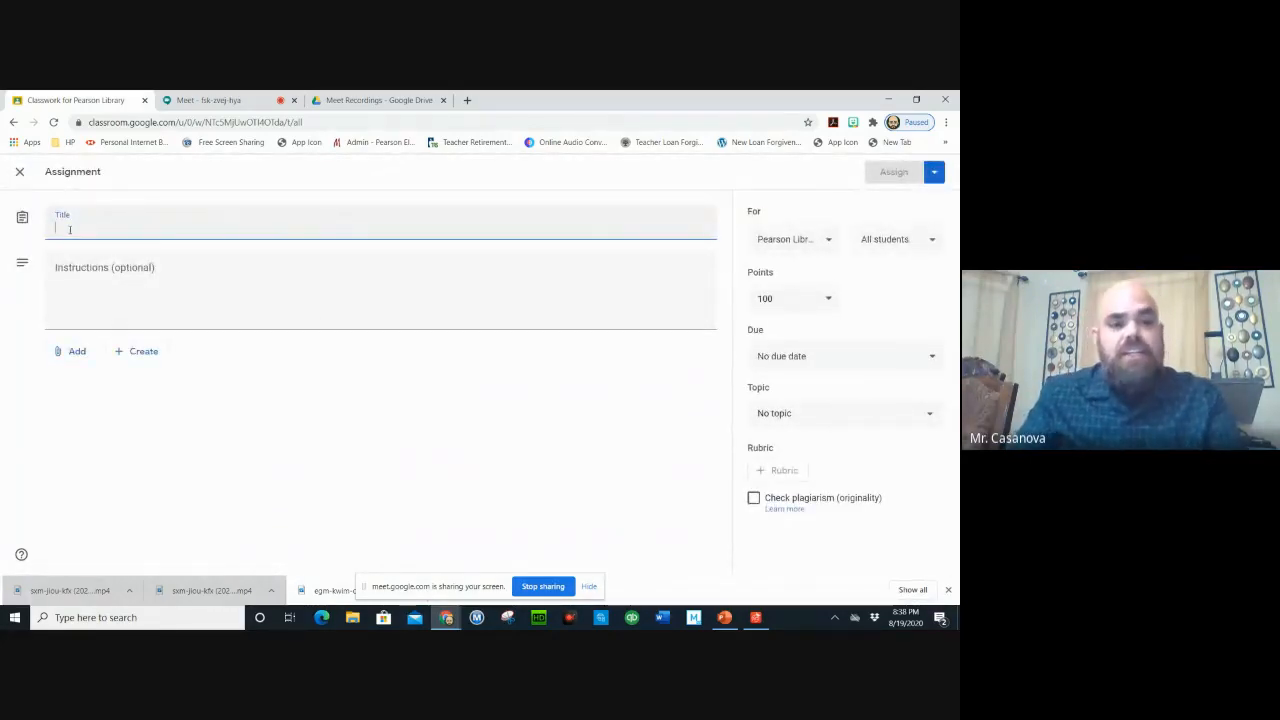
pyautogui.write('Google Meet')
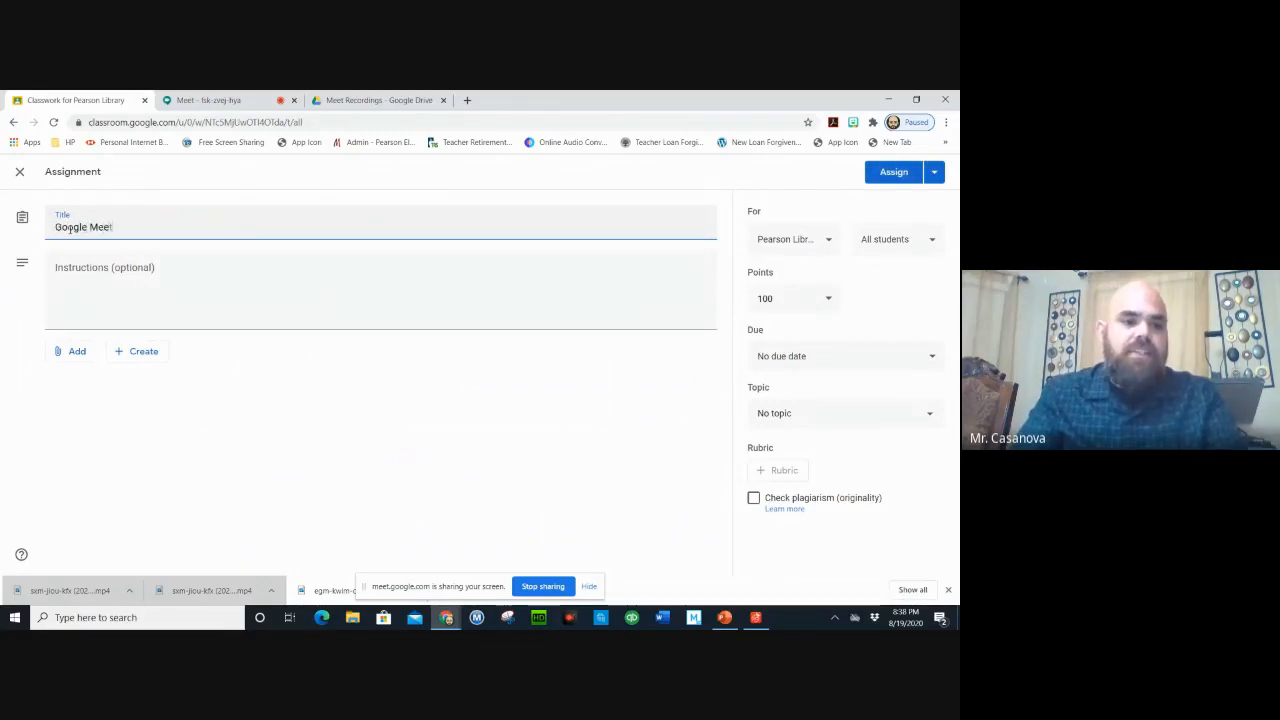
pyautogui.press('BackSpace')
pyautogui.press('BackSpace')
pyautogui.write('raining Video Part 1')
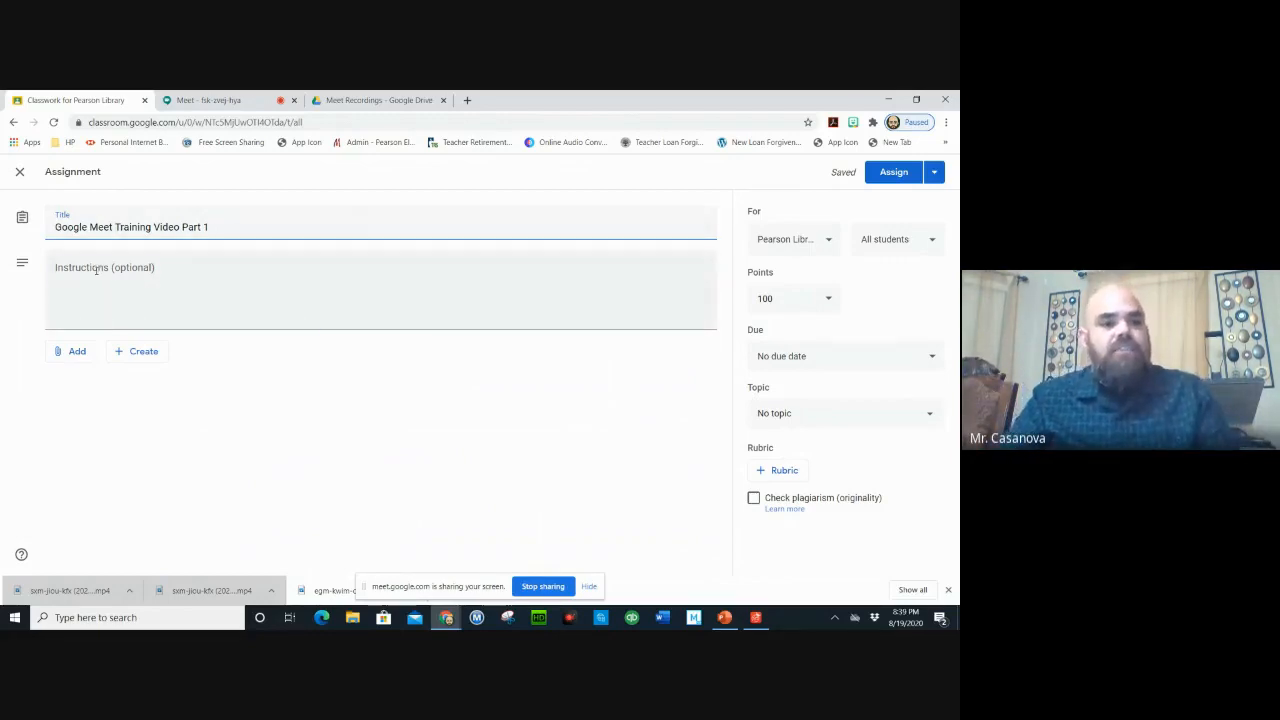
# - Write instructions ending 'record a lesson on Google Meet.' and show the attachment choices
pyautogui.click(96, 270)
pyautogui.write('Please wat')
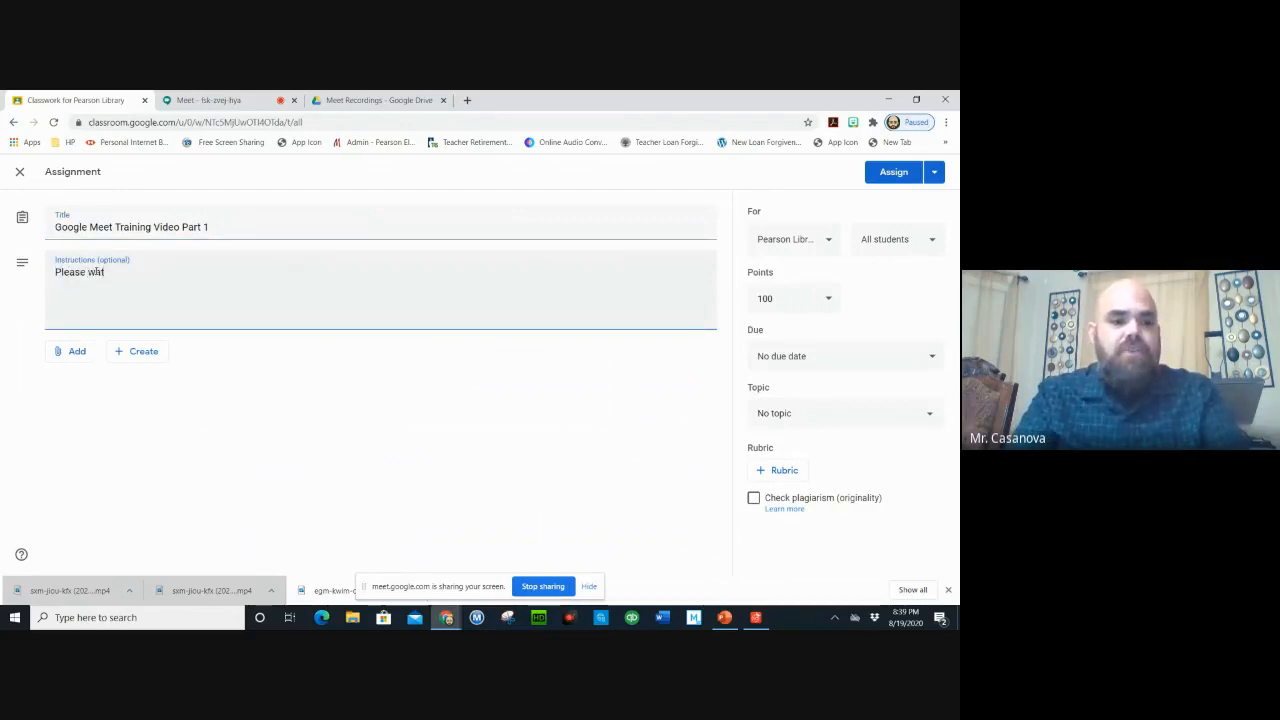
pyautogui.write('ch the following video to get fam')
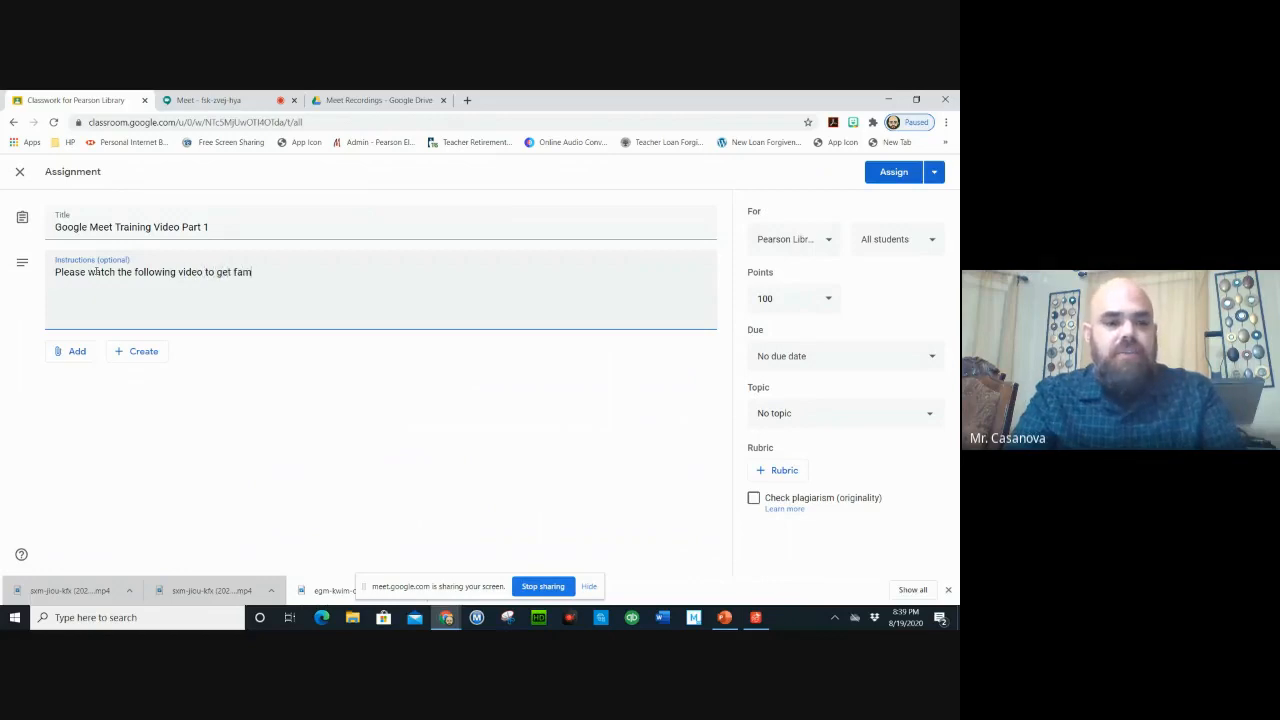
pyautogui.write('iliar with how to record a lesson on')
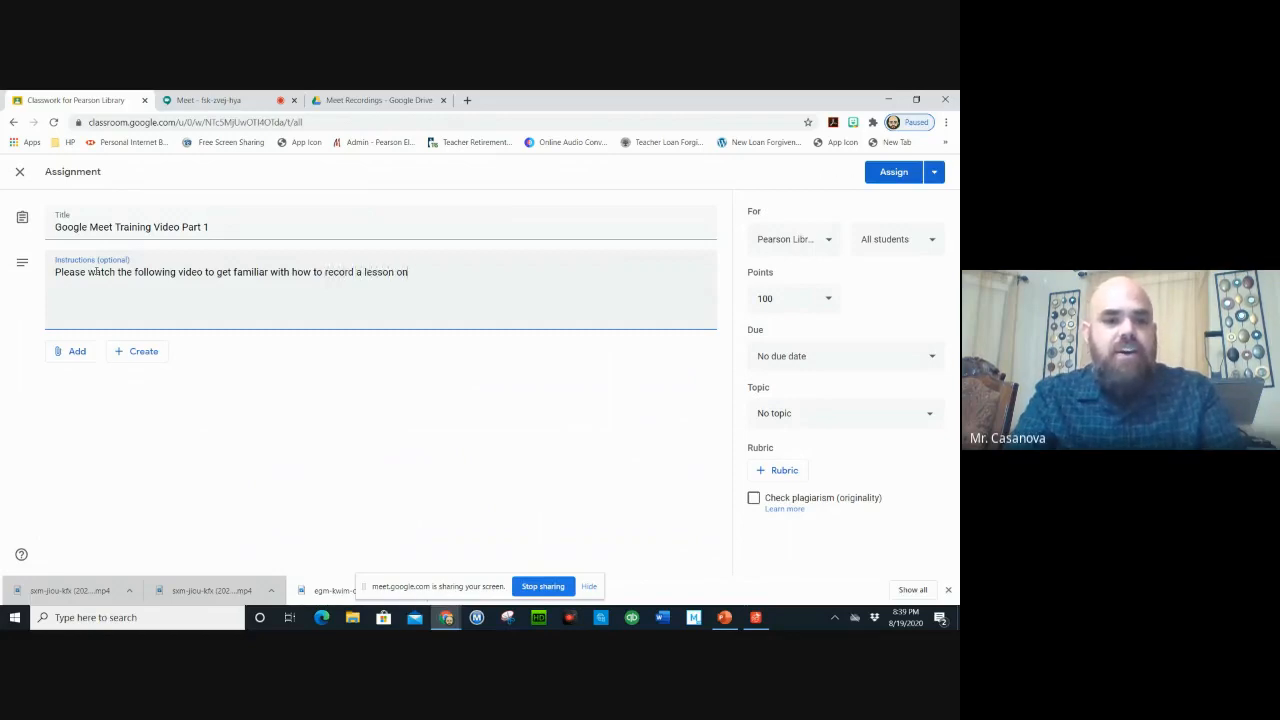
pyautogui.write('Google Meet')
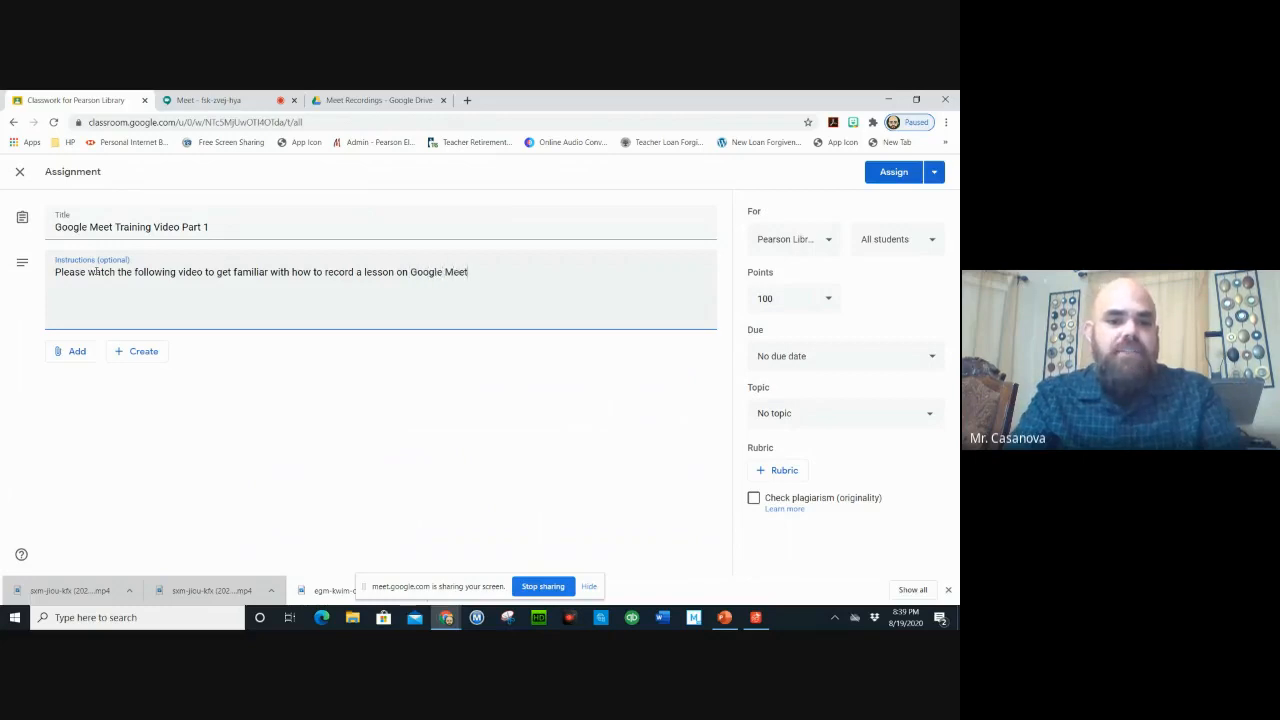
pyautogui.write('.')
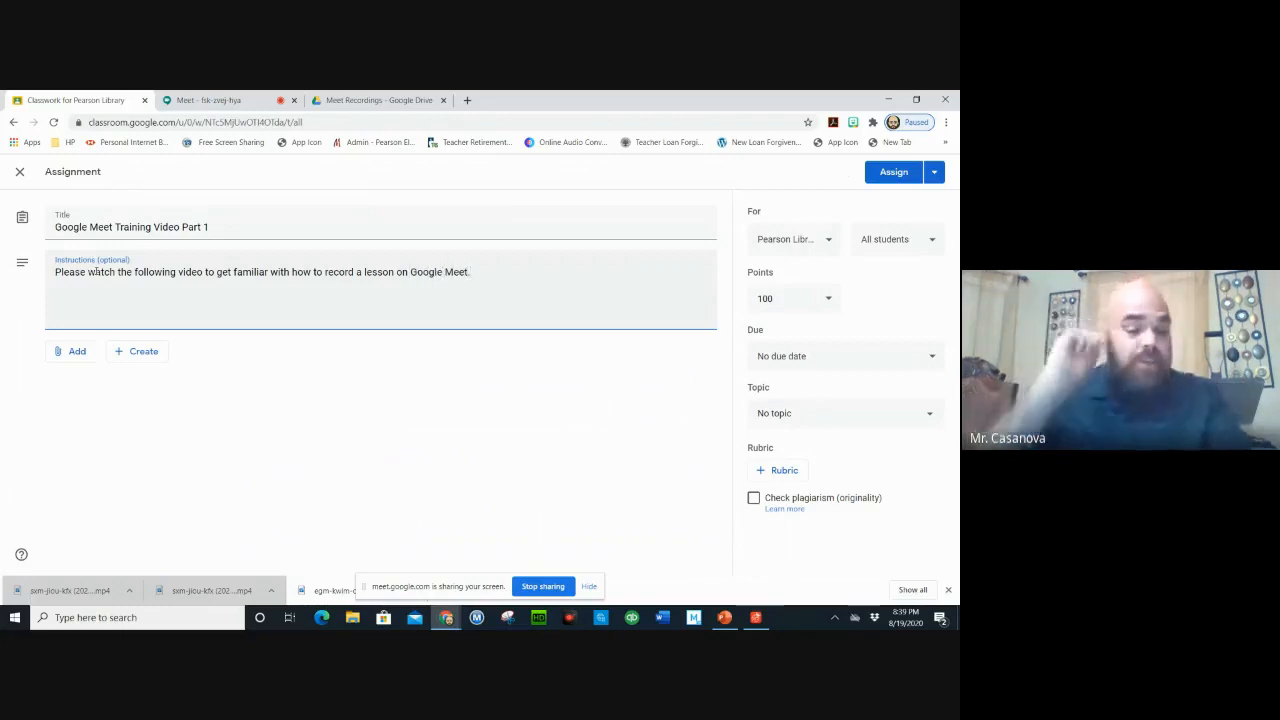
pyautogui.click(75, 353)
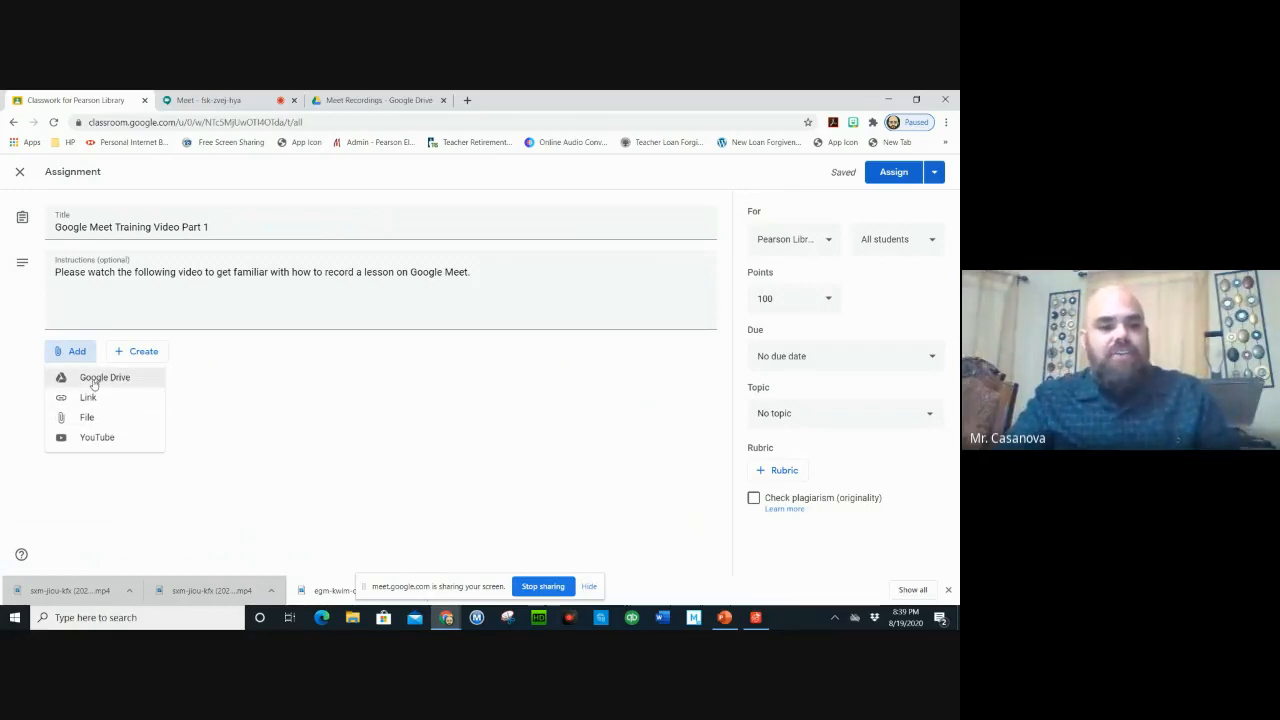
# - Attach 'Google Meet Training Video Part 1' from the My Drive Meet Recordings folder
pyautogui.click(94, 380)
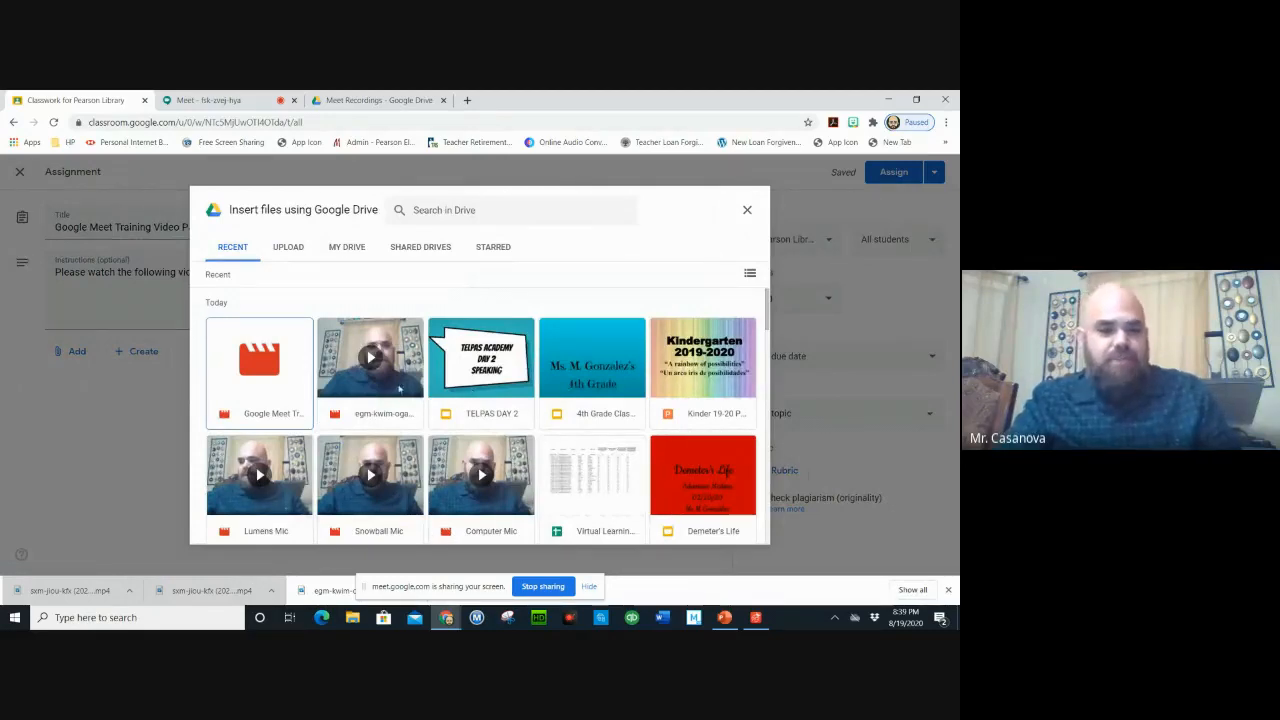
pyautogui.click(345, 250)
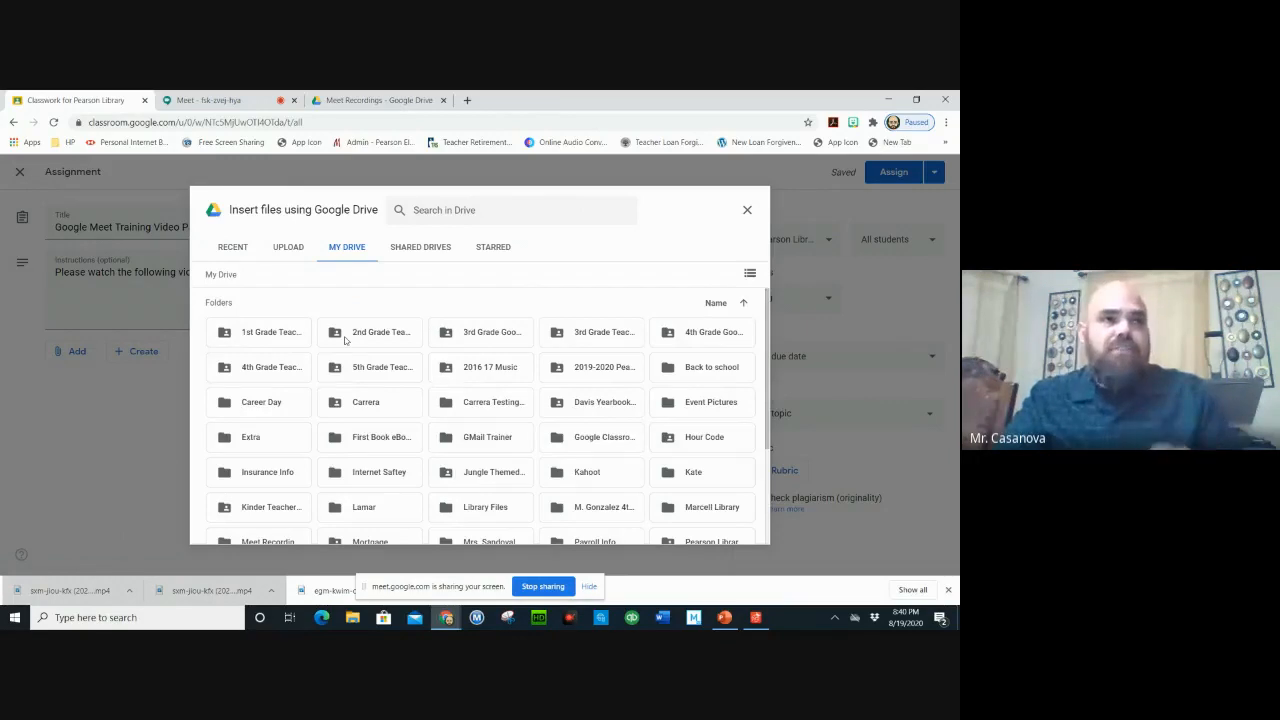
pyautogui.click(233, 248)
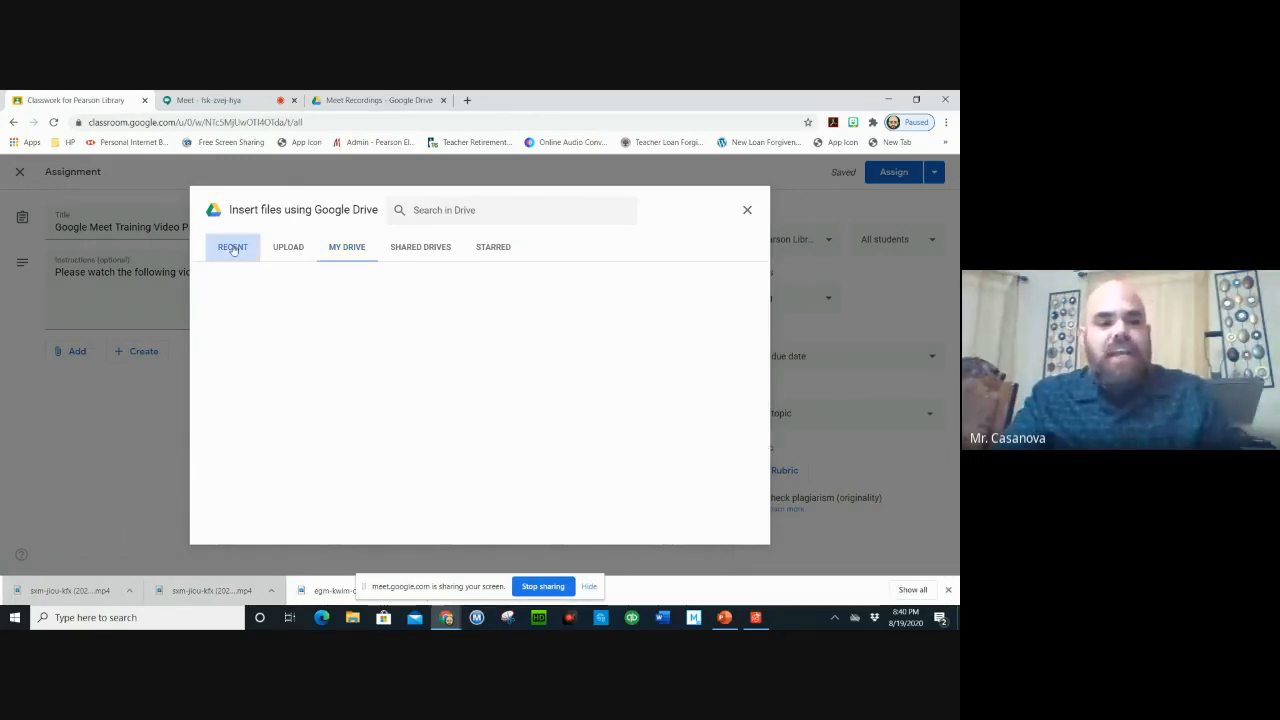
pyautogui.click(350, 250)
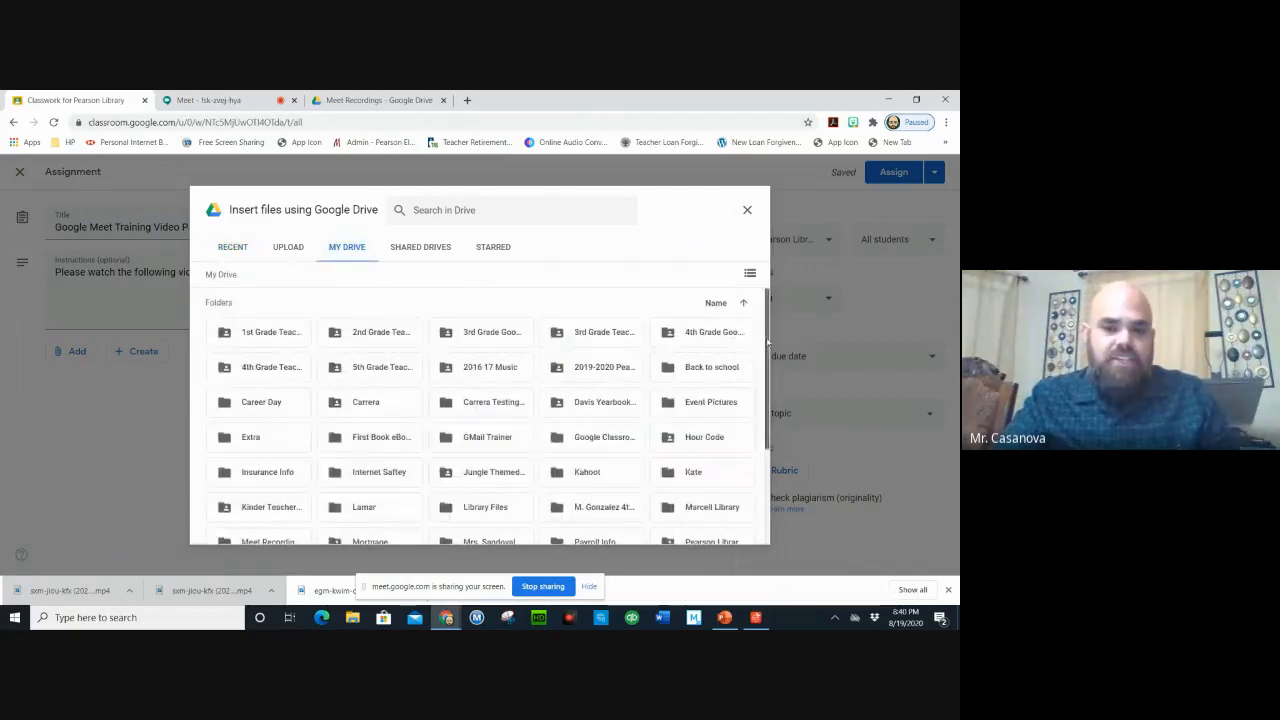
pyautogui.scroll(-1, 768, 343)
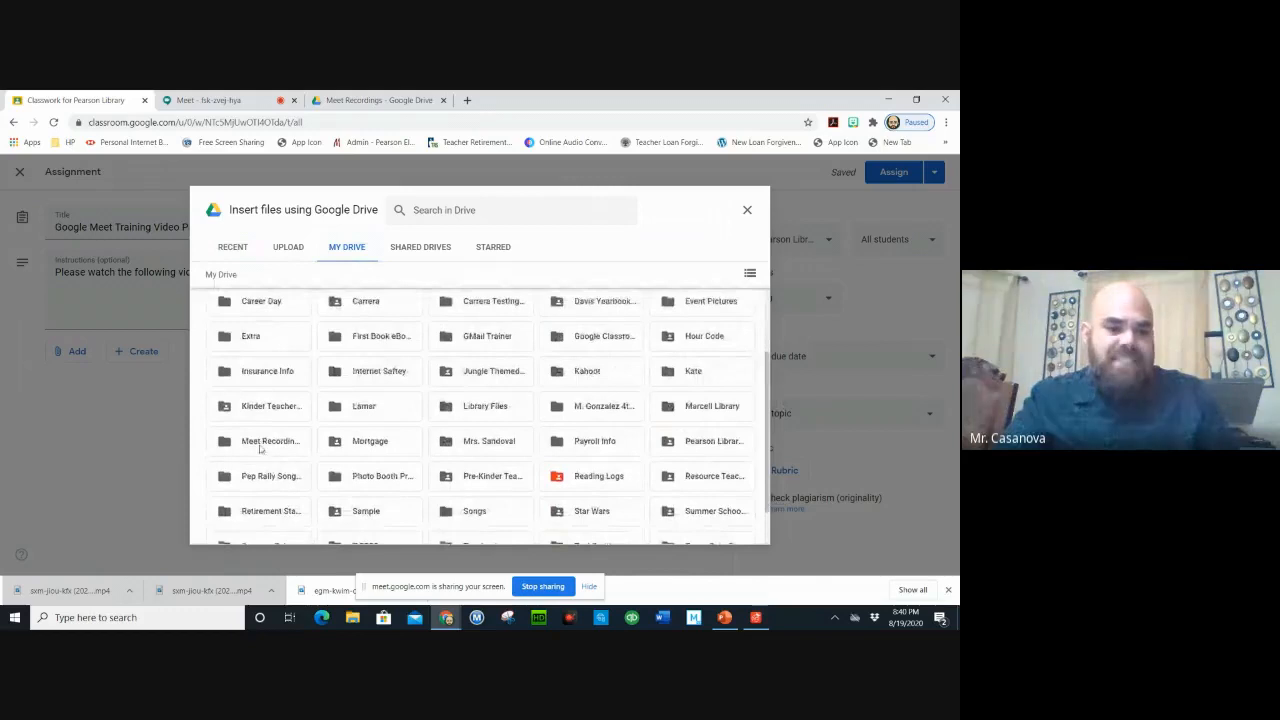
pyautogui.doubleClick(260, 443)
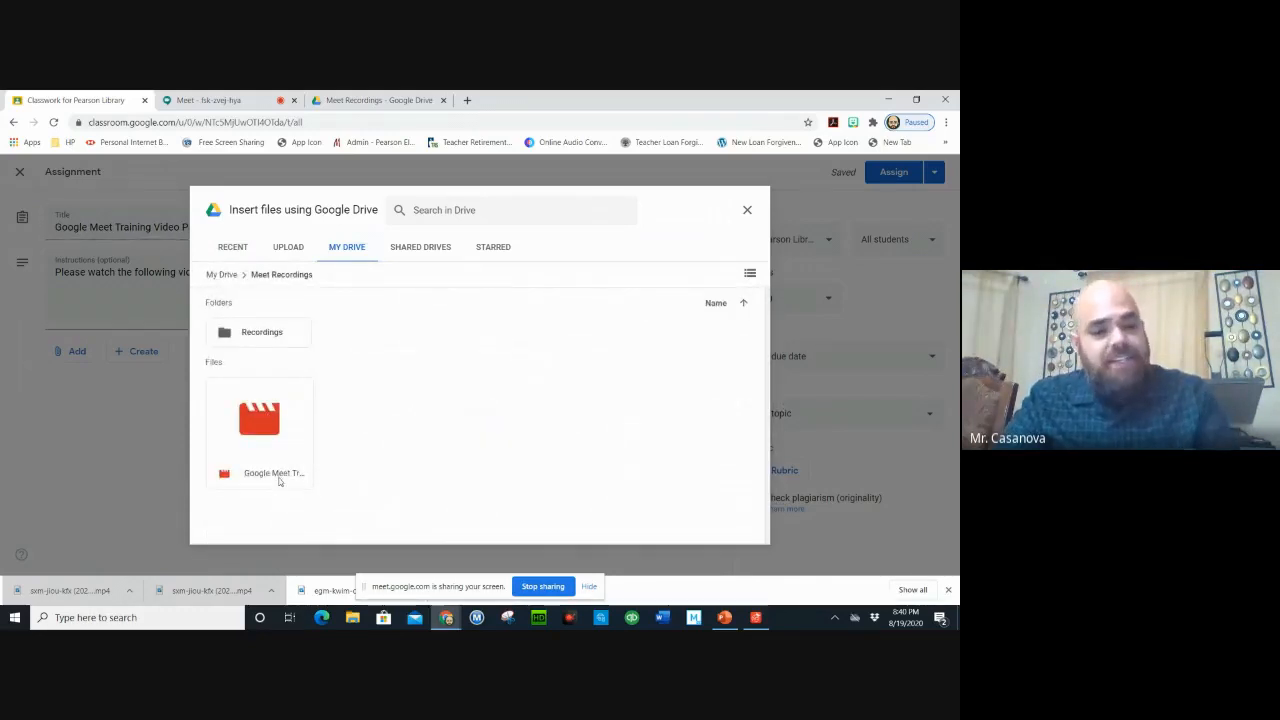
pyautogui.click(261, 422)
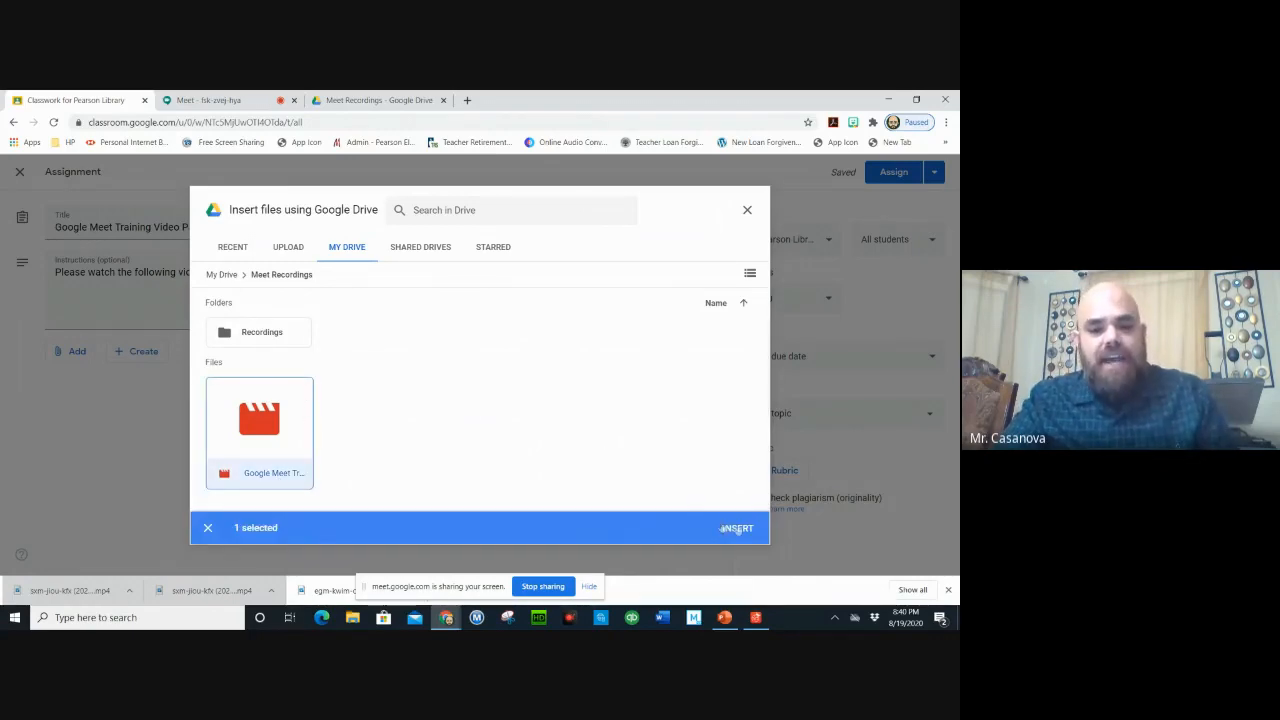
pyautogui.click(738, 529)
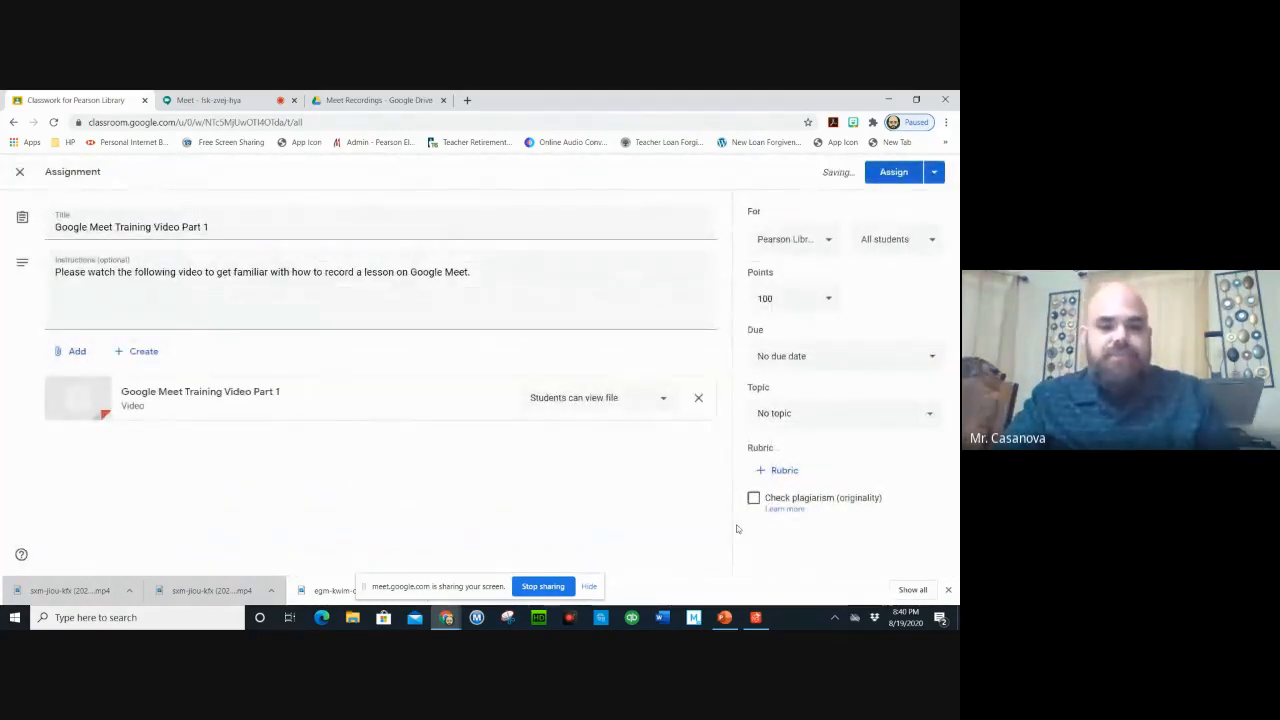
pyautogui.click(662, 399)
pyautogui.click(644, 400)
pyautogui.click(662, 399)
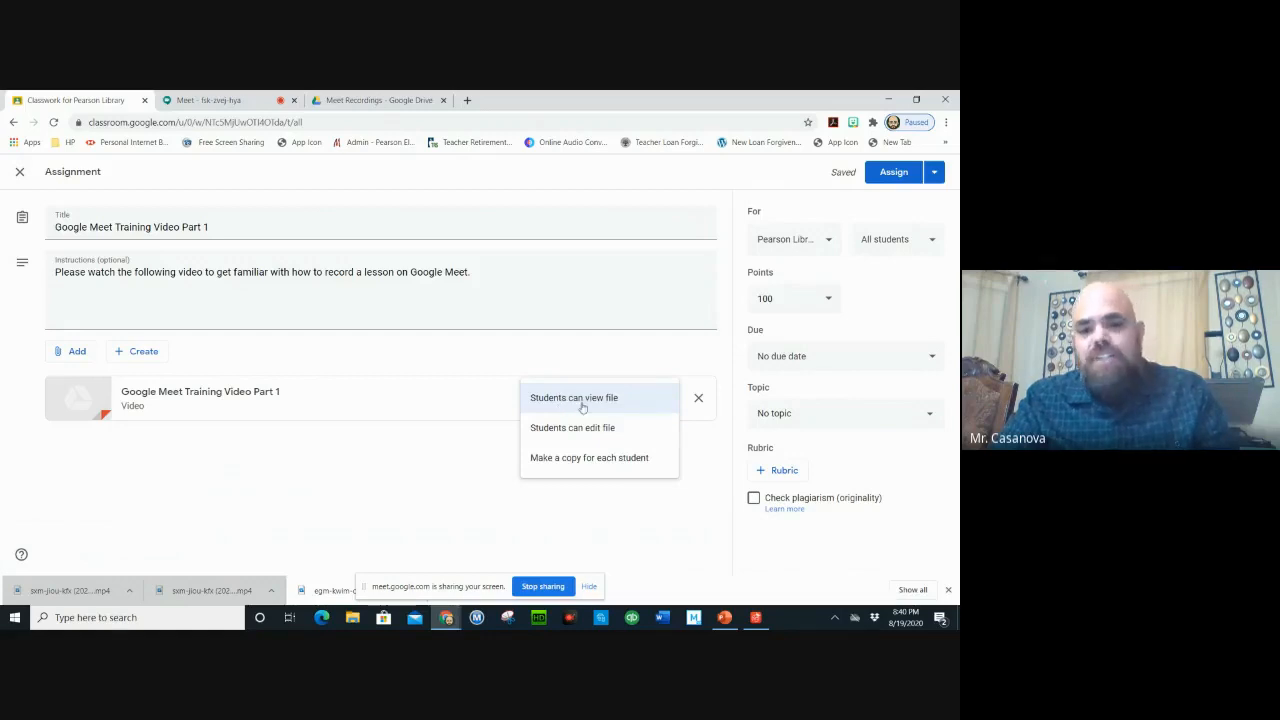
pyautogui.click(351, 469)
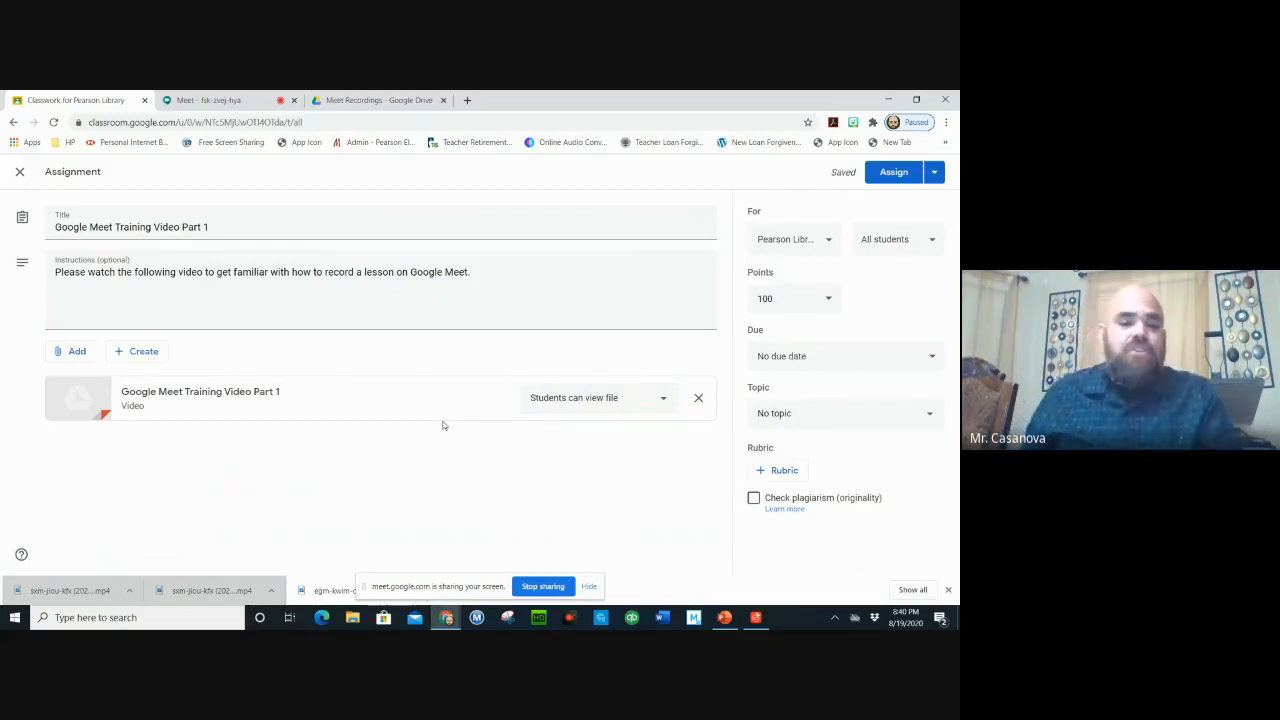
pyautogui.click(590, 407)
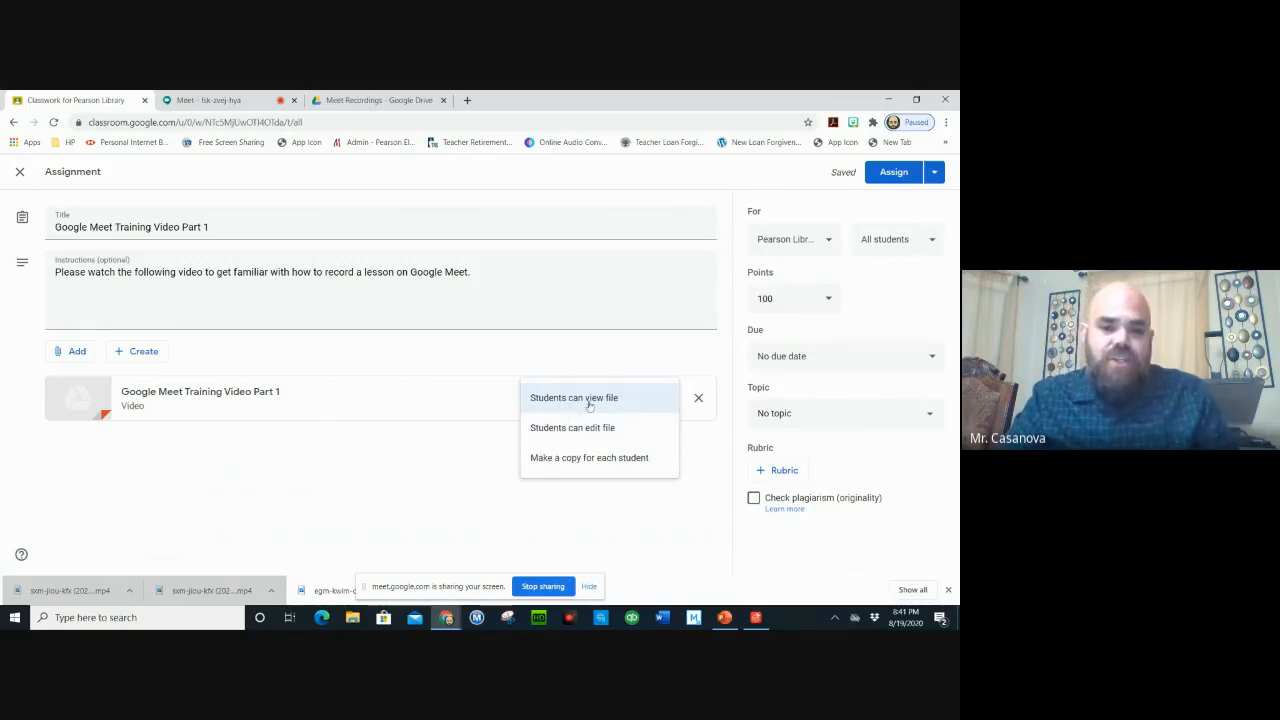
pyautogui.click(452, 460)
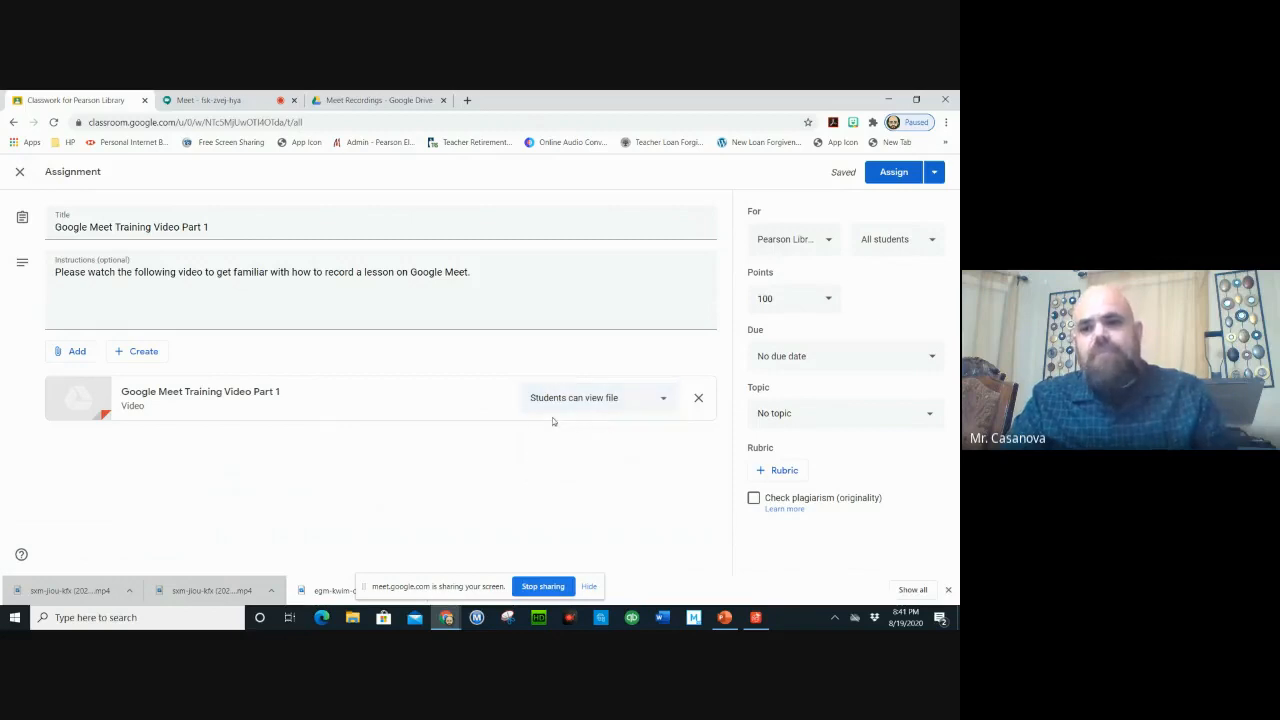
# - Review the Pearson Library class and student lists, keeping All students assigned, then show point options
pyautogui.click(829, 242)
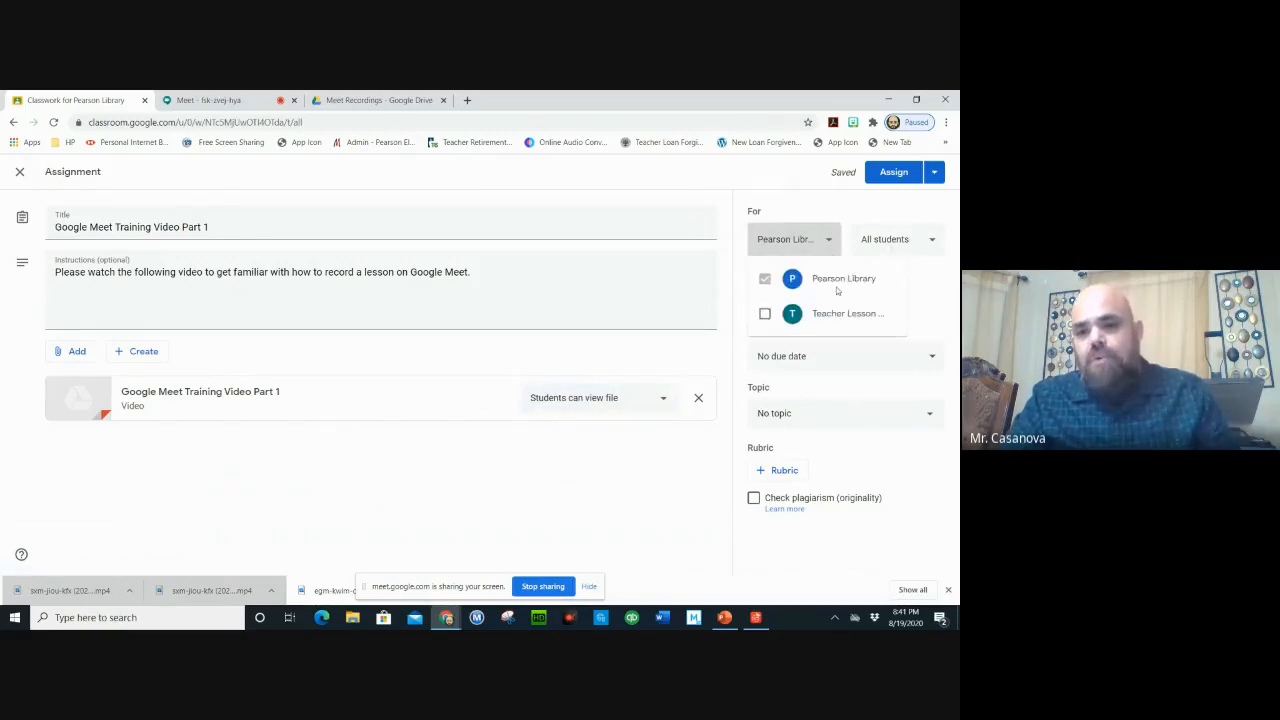
pyautogui.click(806, 204)
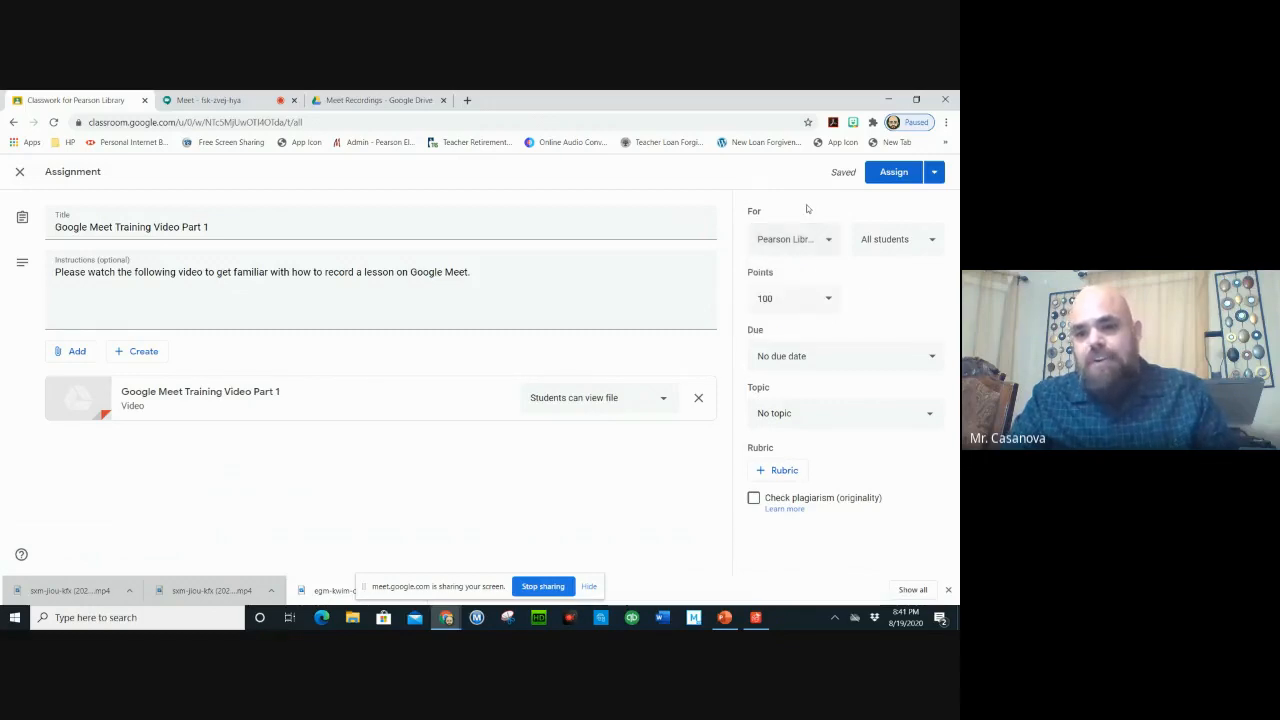
pyautogui.click(933, 244)
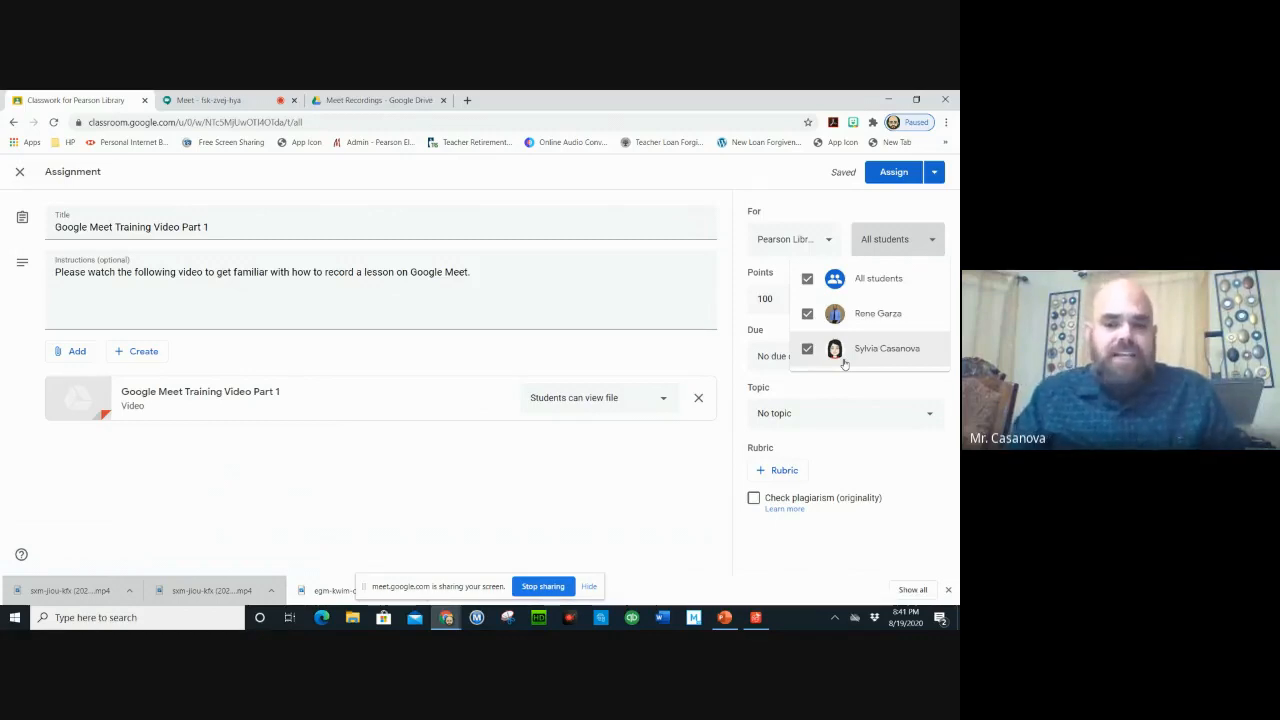
pyautogui.click(808, 316)
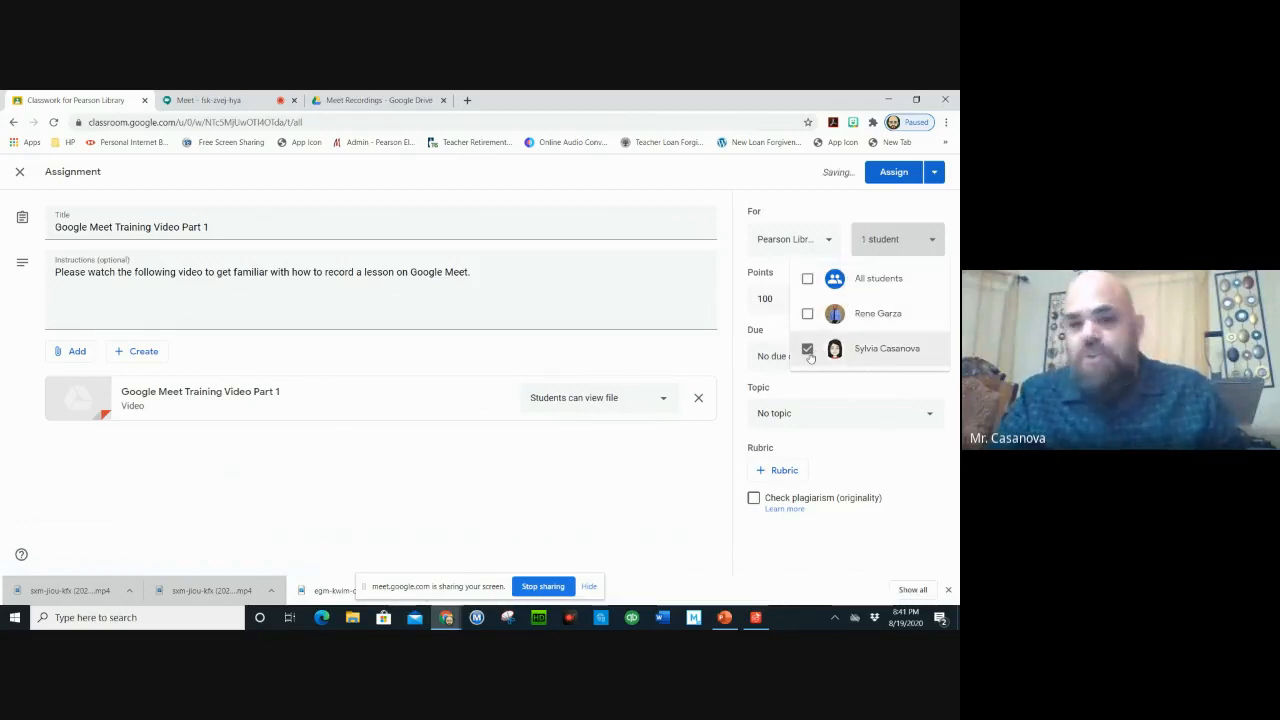
pyautogui.click(808, 350)
pyautogui.click(808, 315)
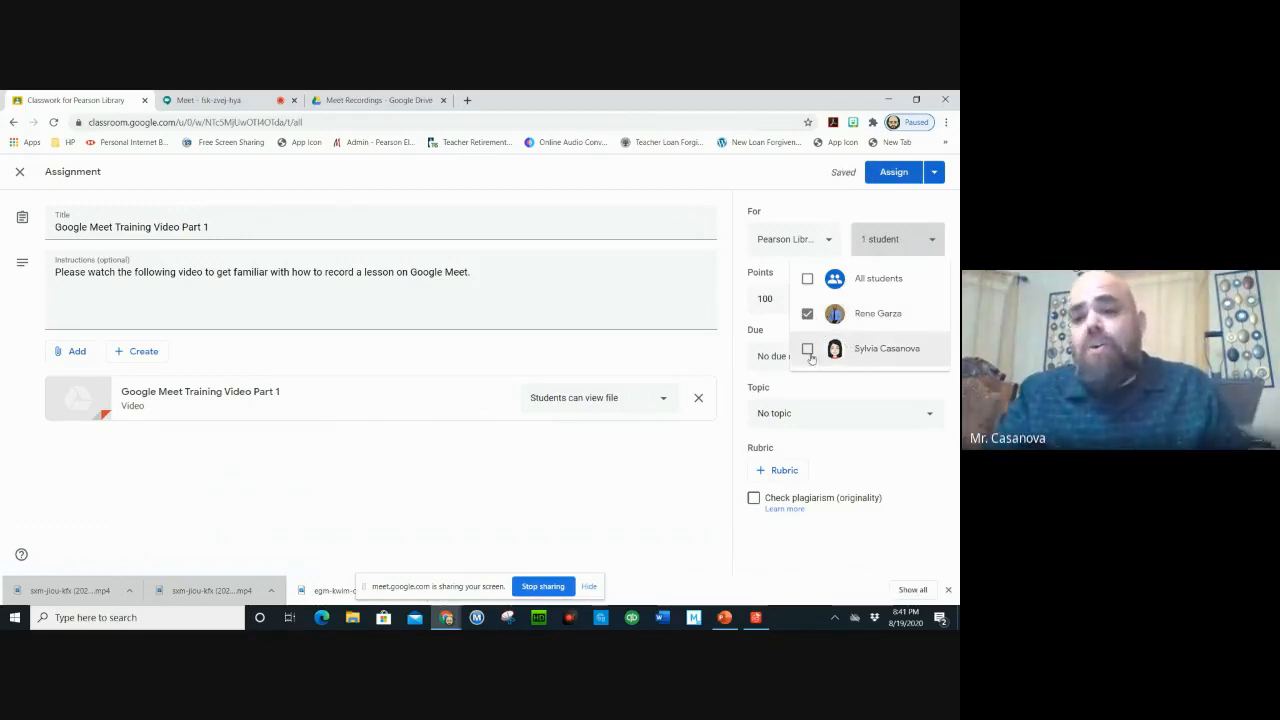
pyautogui.click(807, 278)
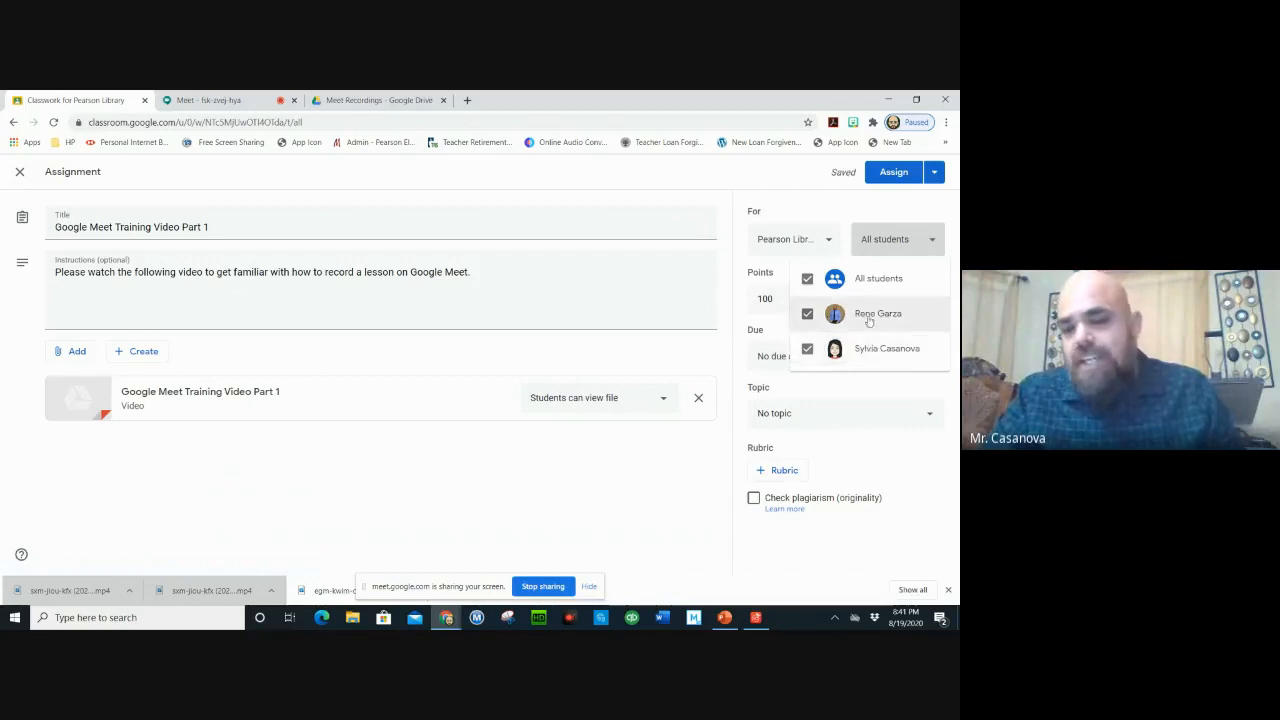
pyautogui.click(642, 460)
pyautogui.click(828, 298)
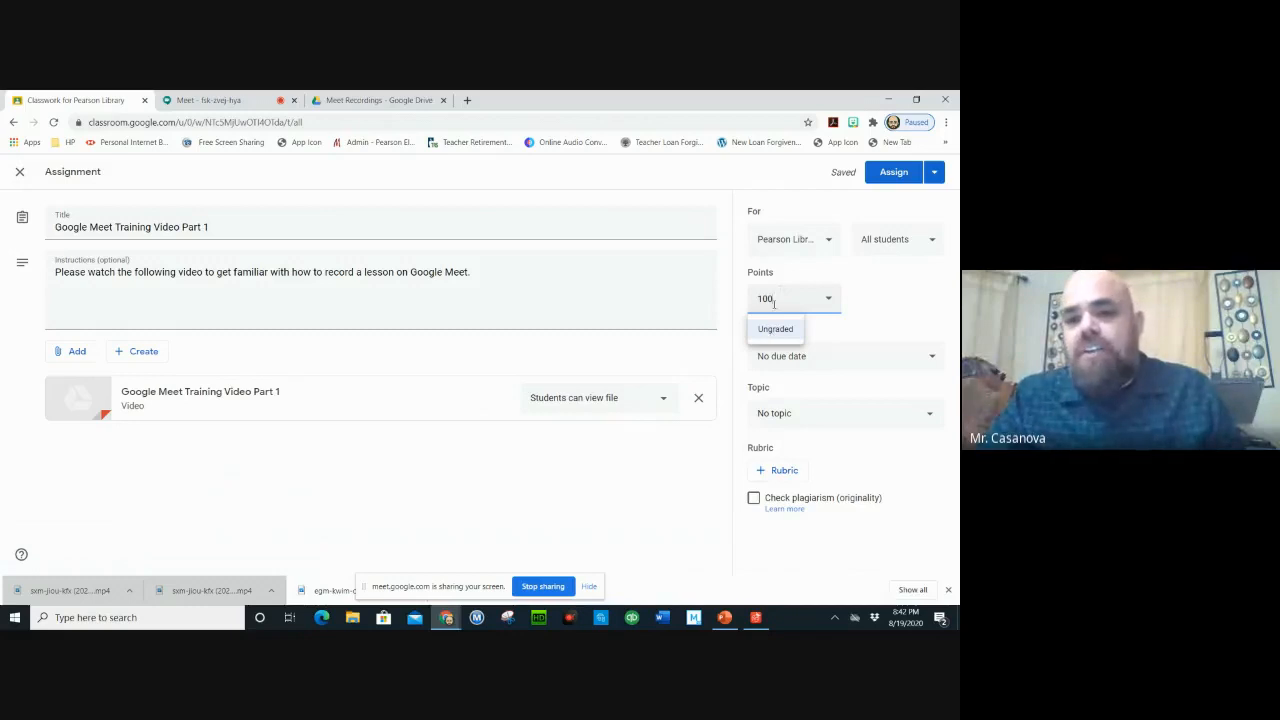
# - Keep 100 points and set the due date to Fri, Aug 28, 2020 at 11:59 PM
pyautogui.moveTo(776, 299); pyautogui.dragTo(754, 301)
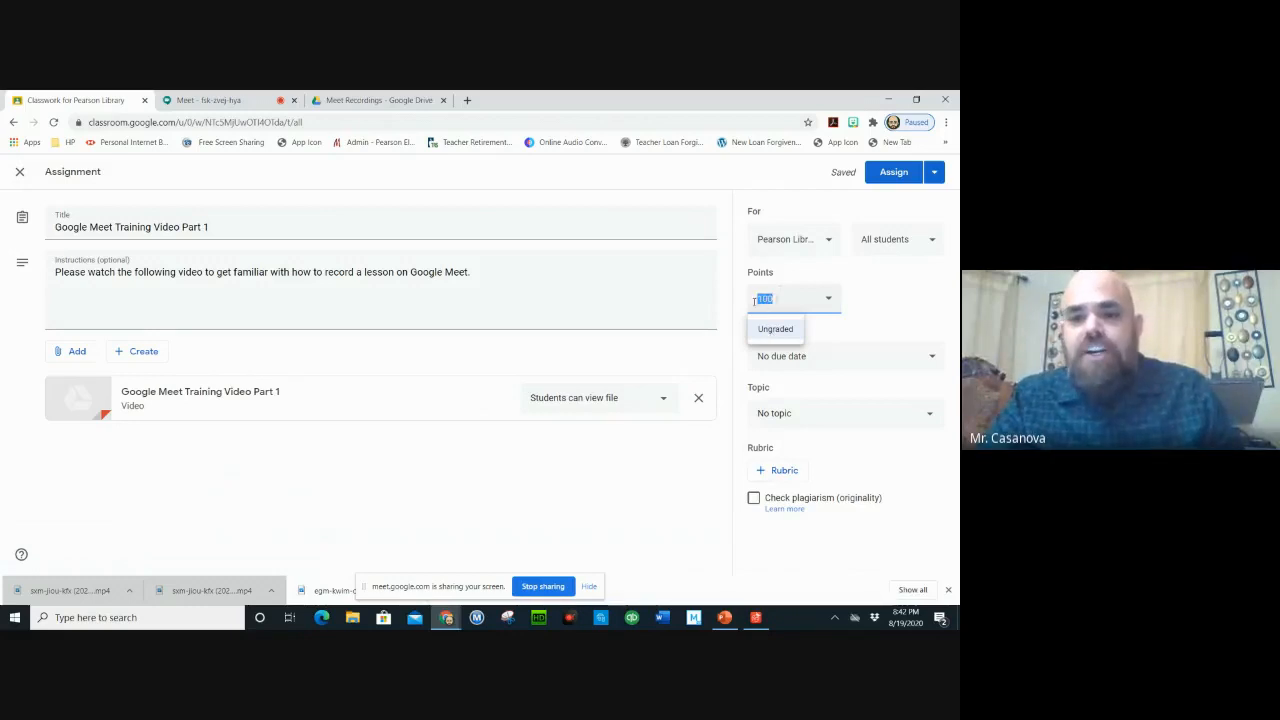
pyautogui.click(870, 316)
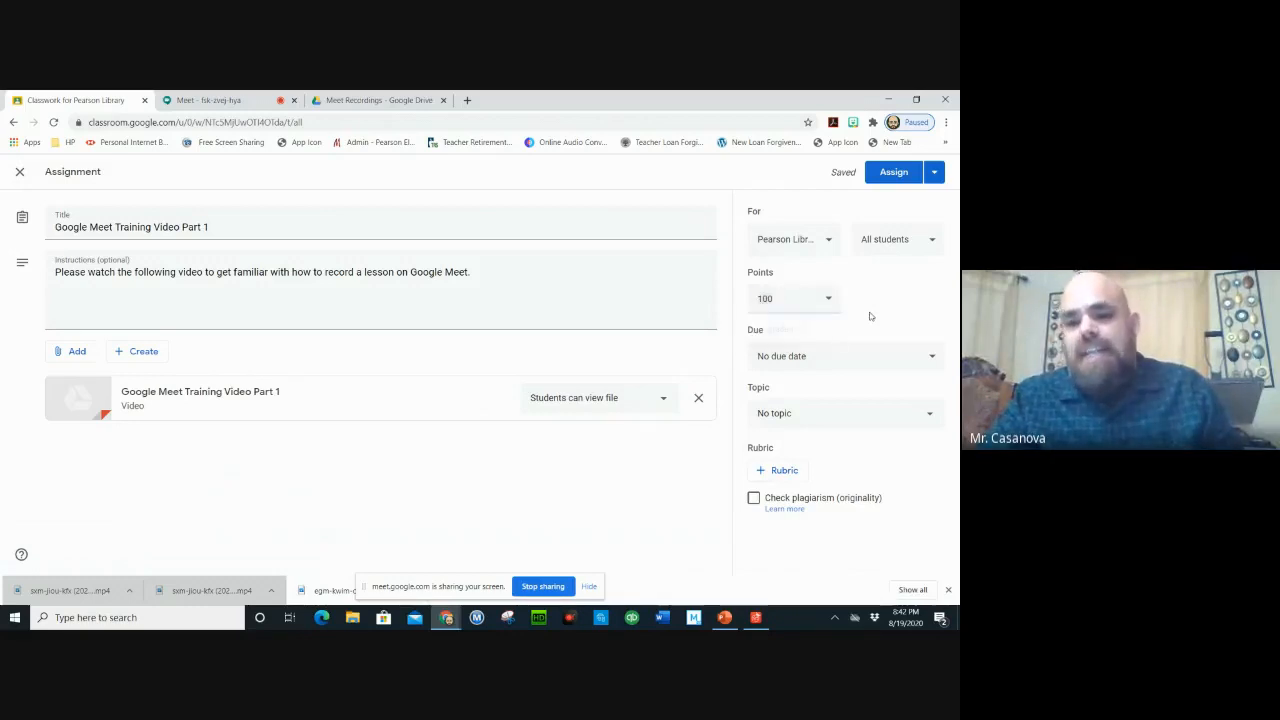
pyautogui.click(797, 357)
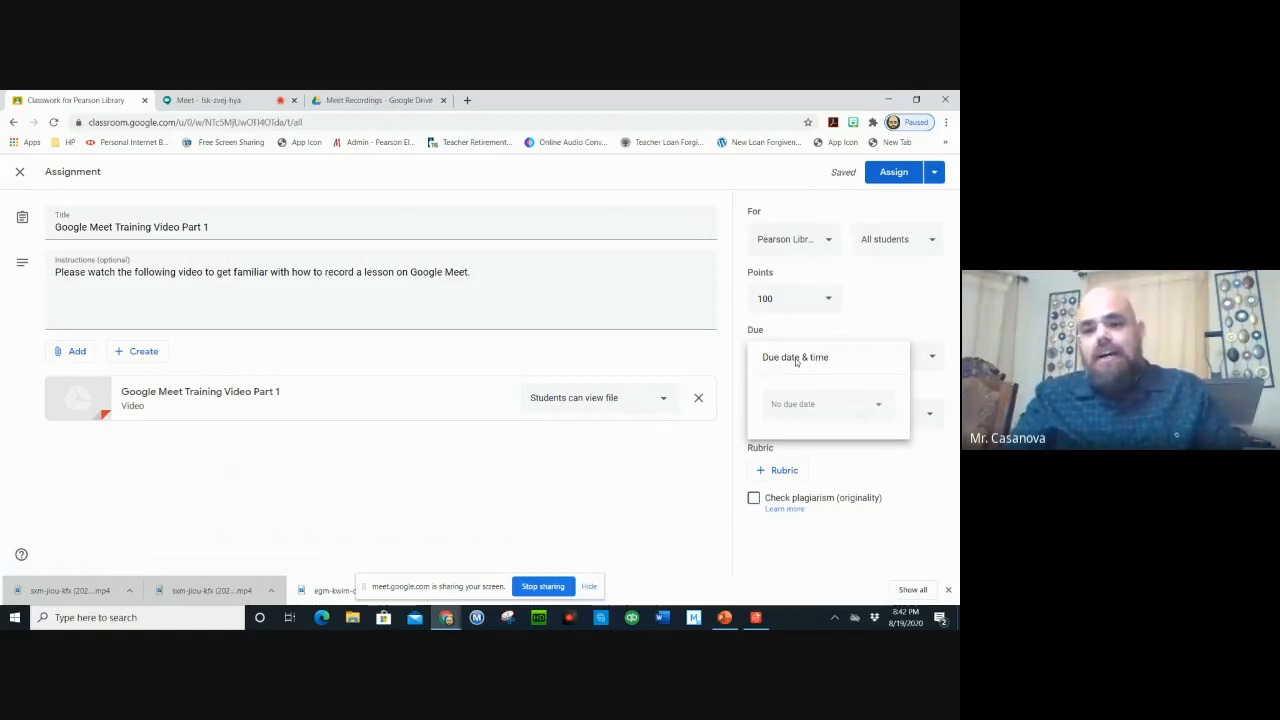
pyautogui.click(877, 406)
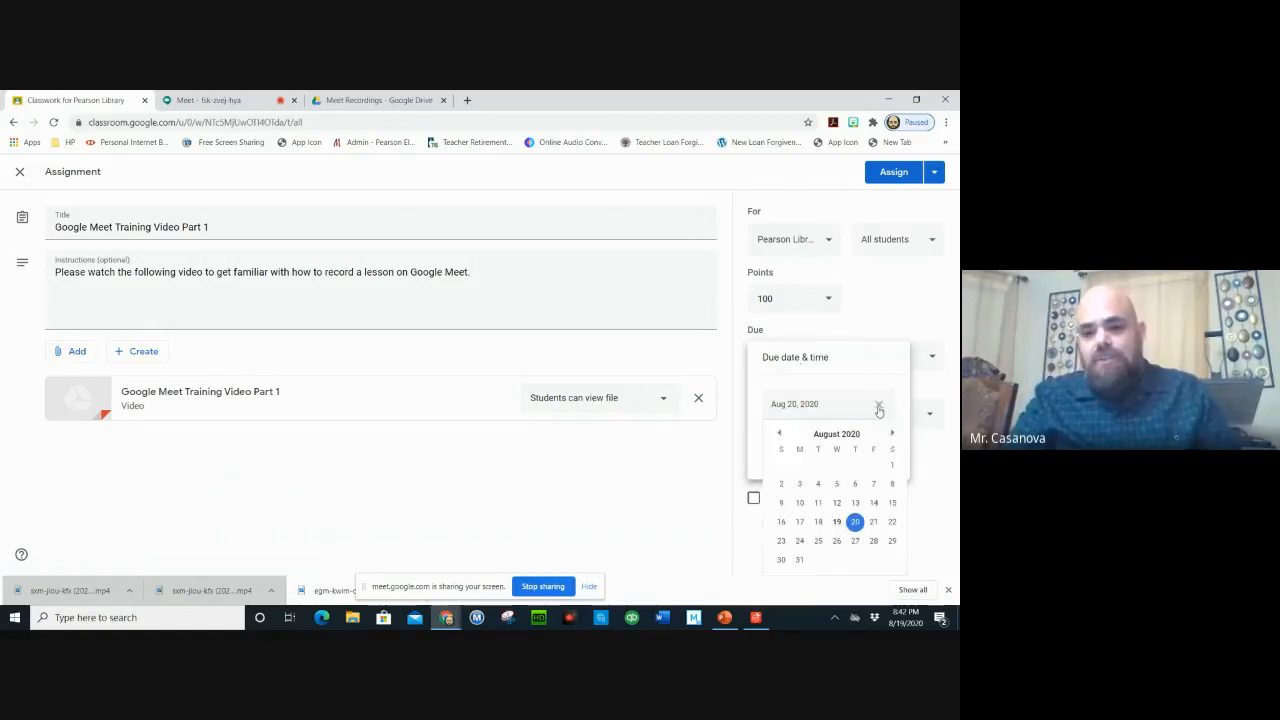
pyautogui.click(874, 542)
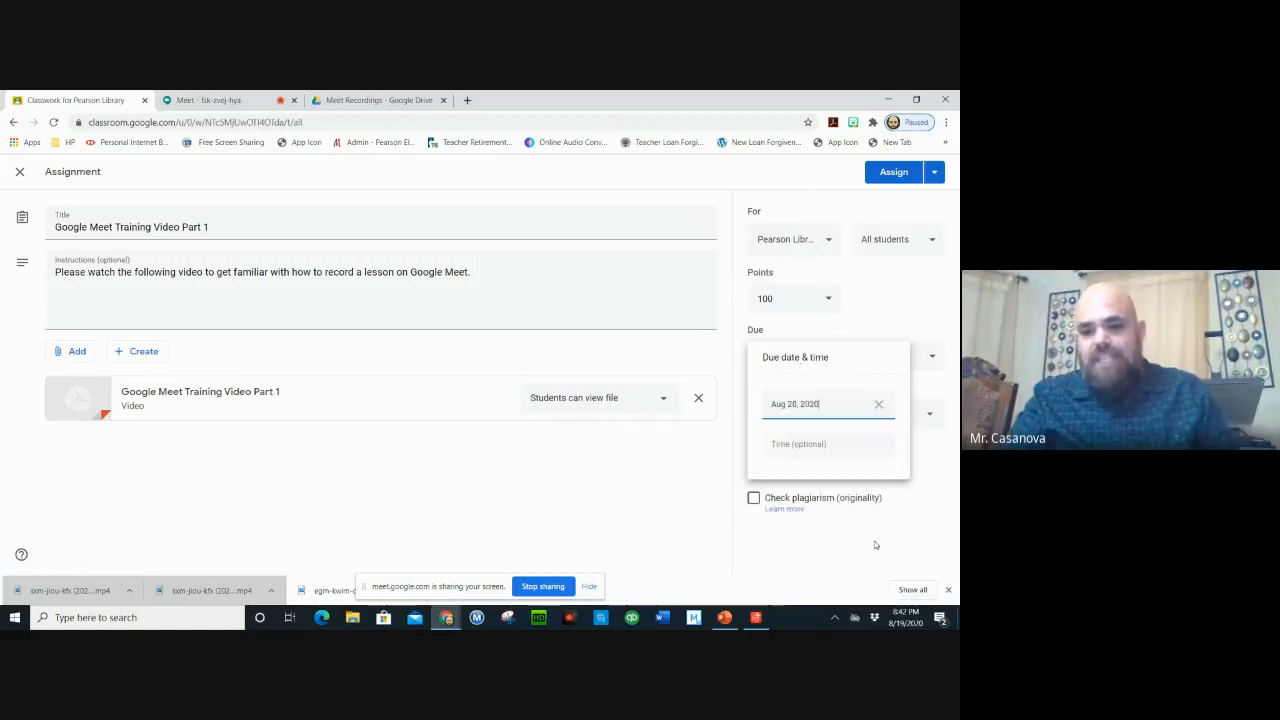
pyautogui.click(813, 443)
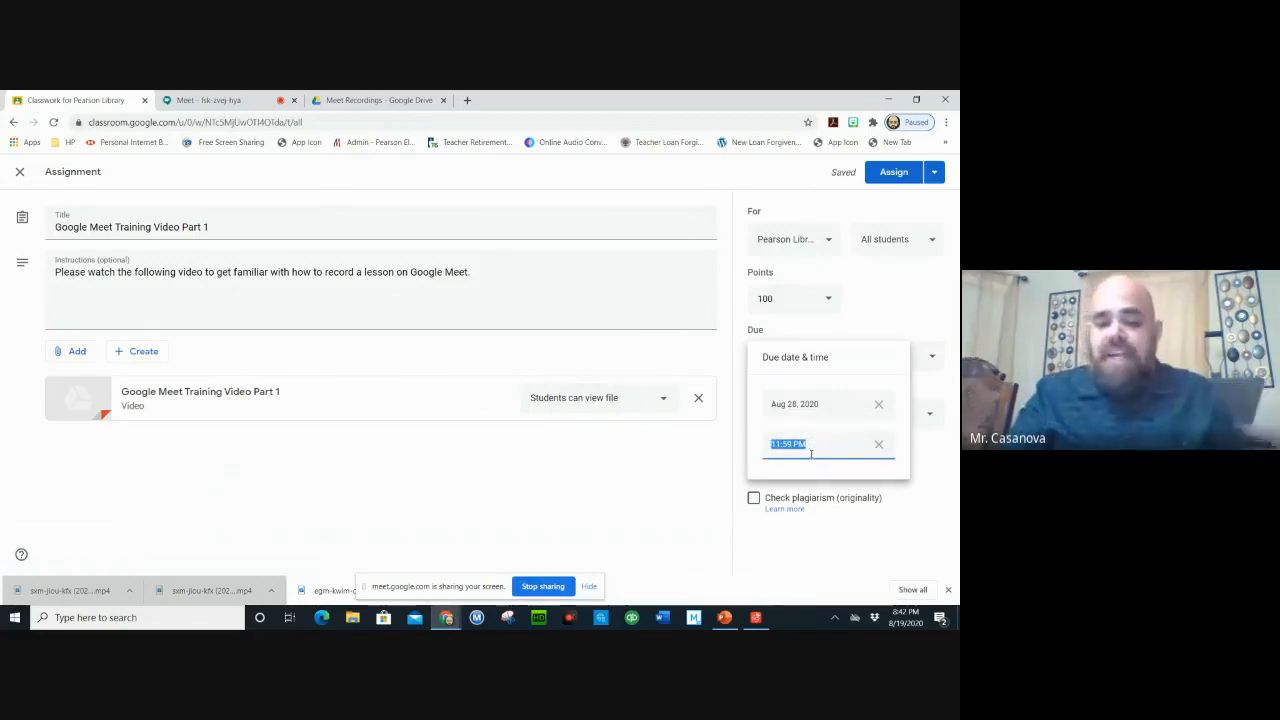
pyautogui.click(690, 492)
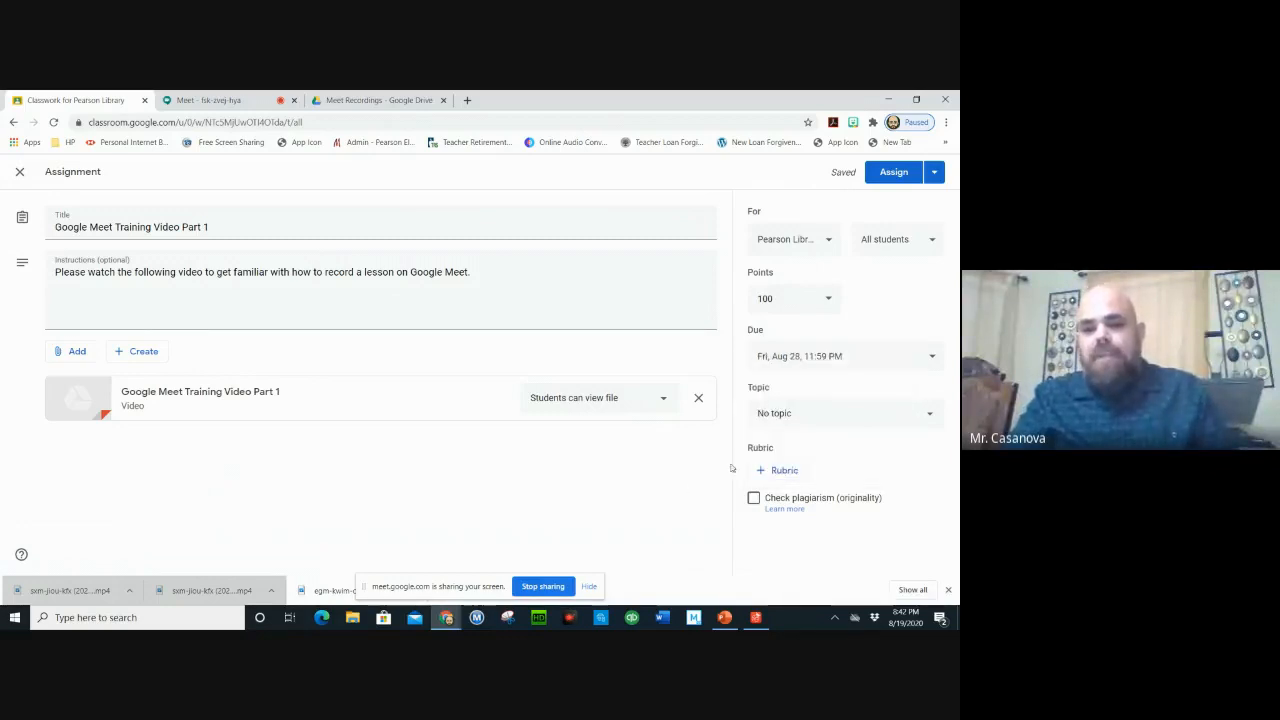
# - Create a new topic named 'Training Videos' for the assignment
pyautogui.click(818, 418)
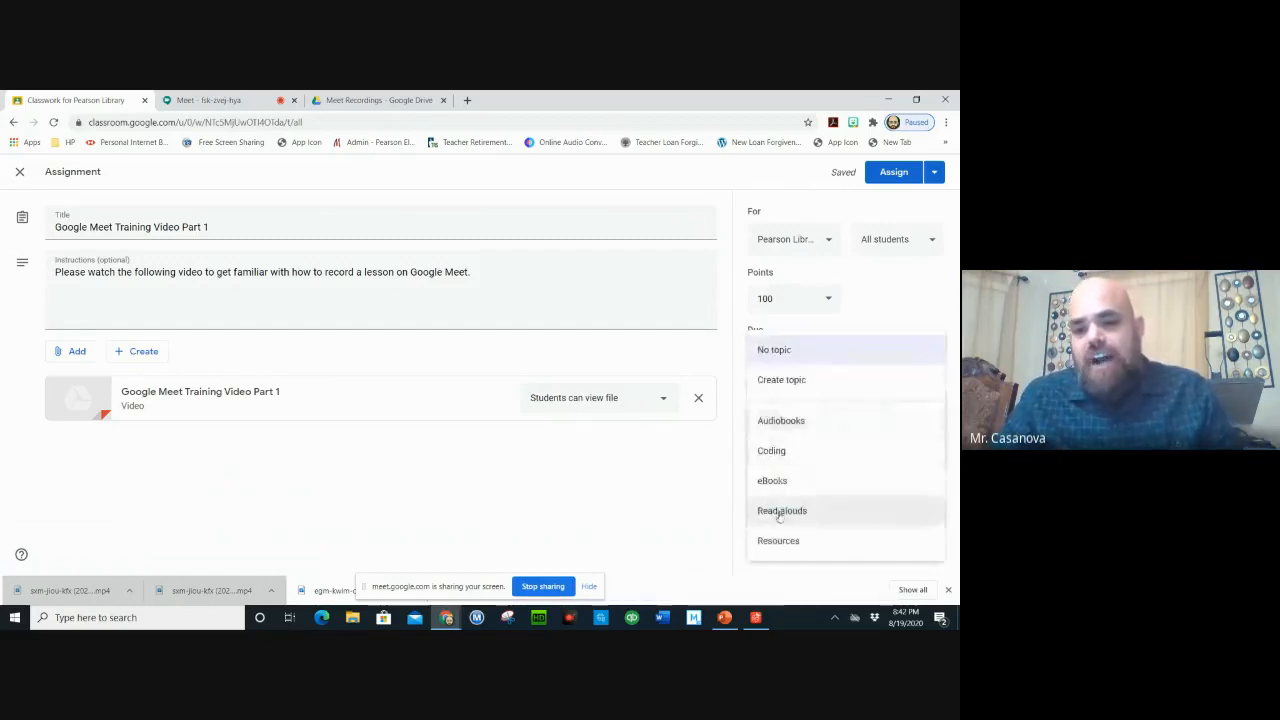
pyautogui.click(781, 381)
pyautogui.write('Training Videos')
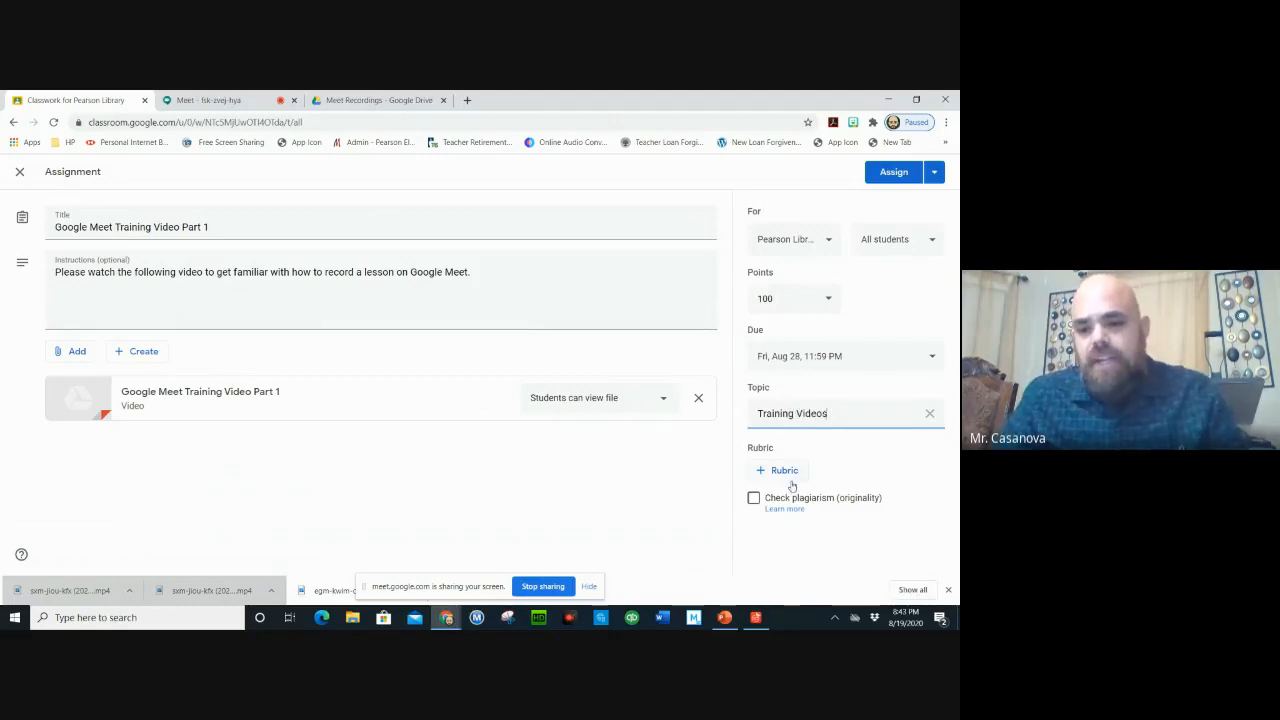
pyautogui.click(848, 453)
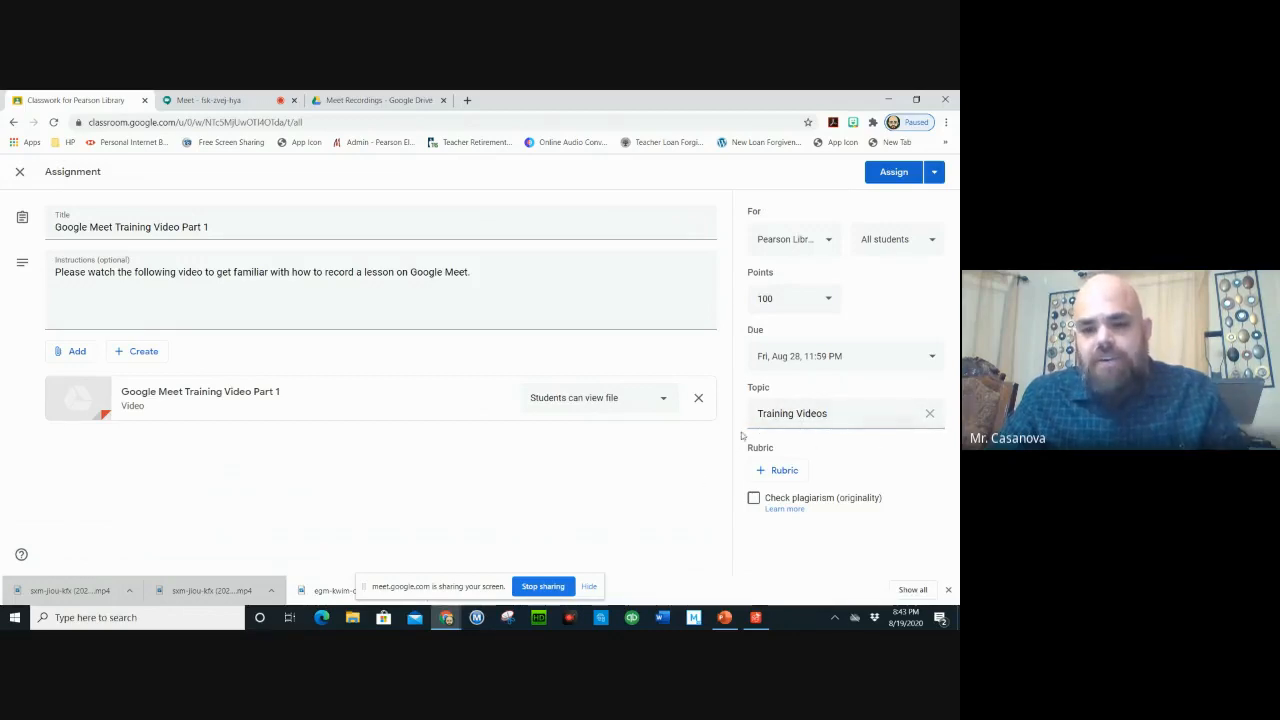
pyautogui.click(89, 356)
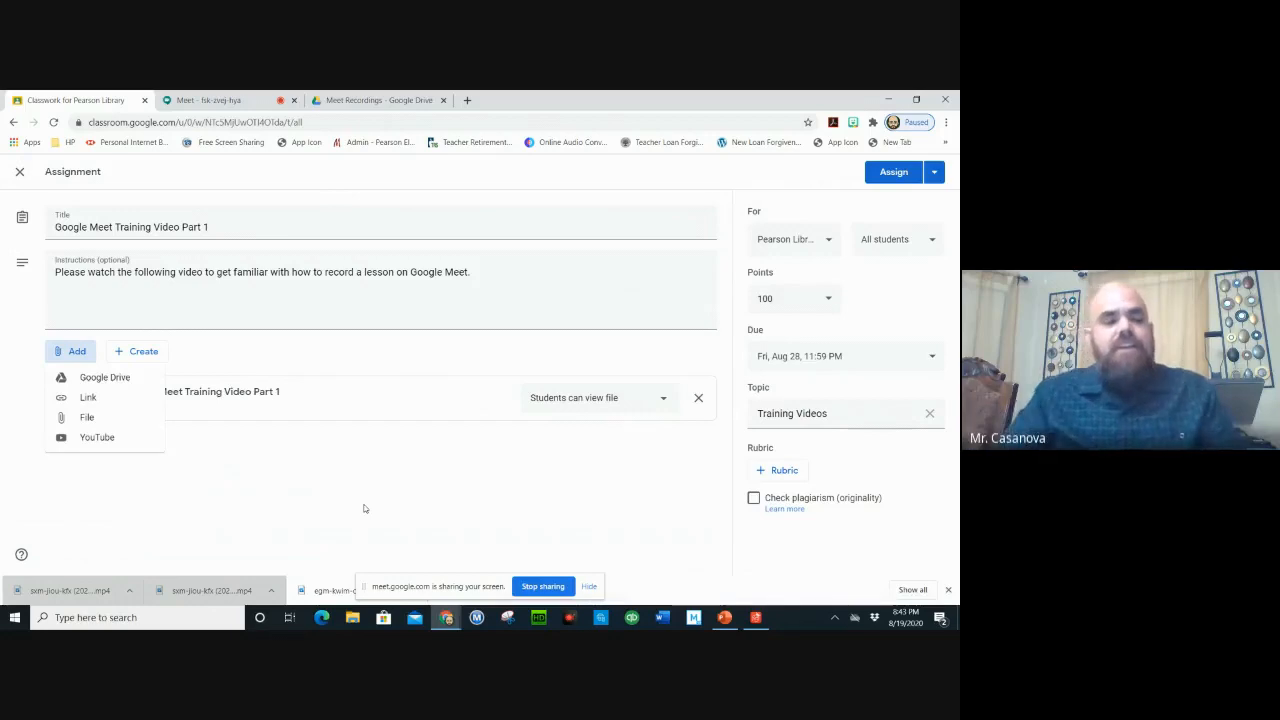
pyautogui.click(116, 381)
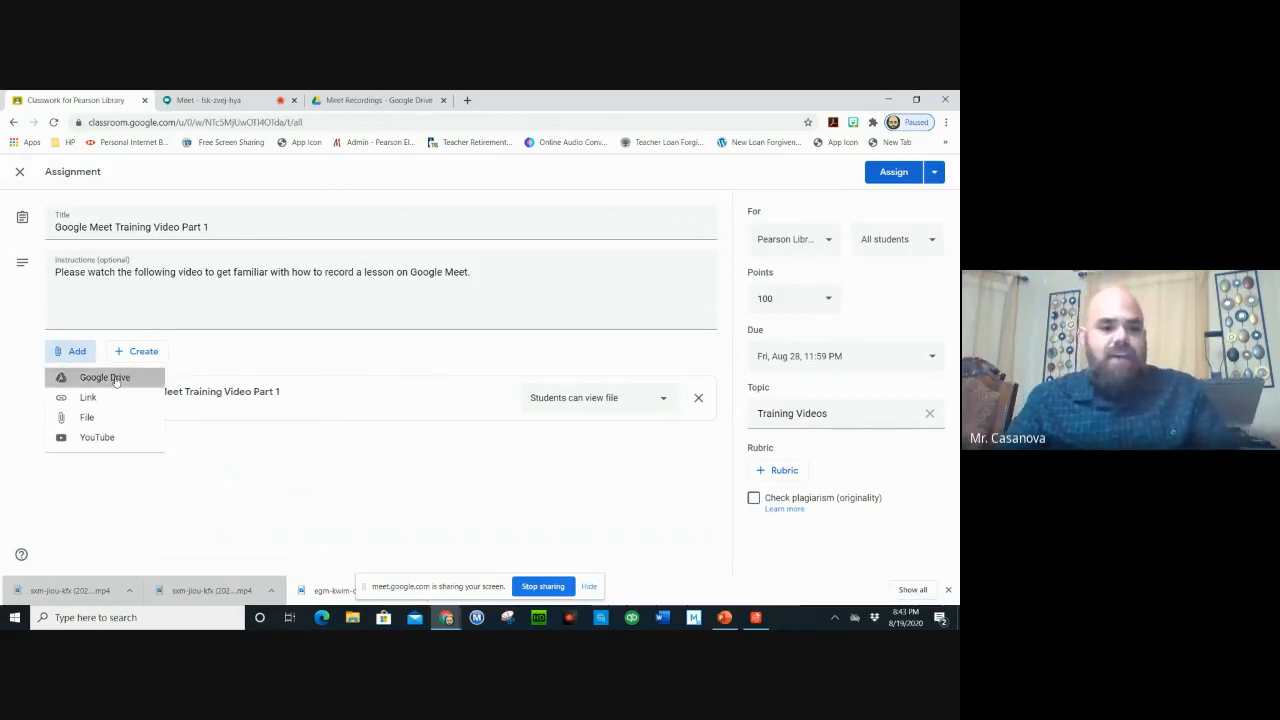
pyautogui.click(358, 254)
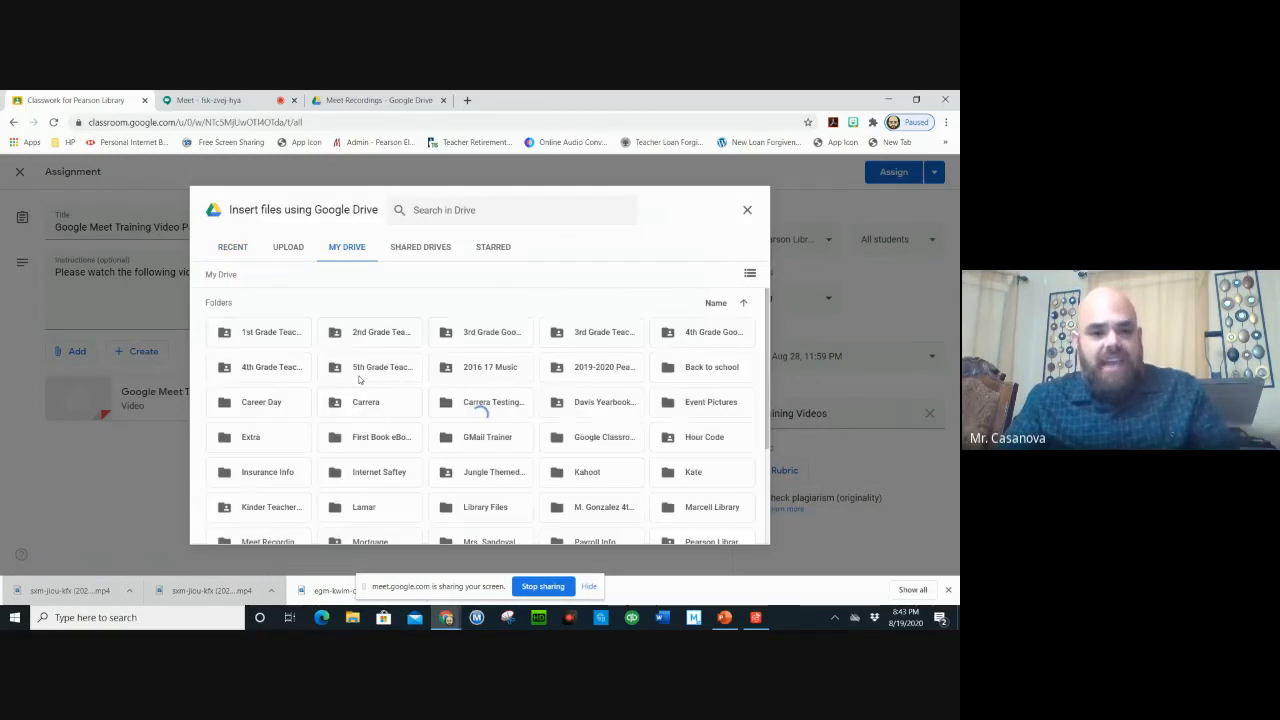
pyautogui.moveTo(768, 318); pyautogui.dragTo(798, 392)
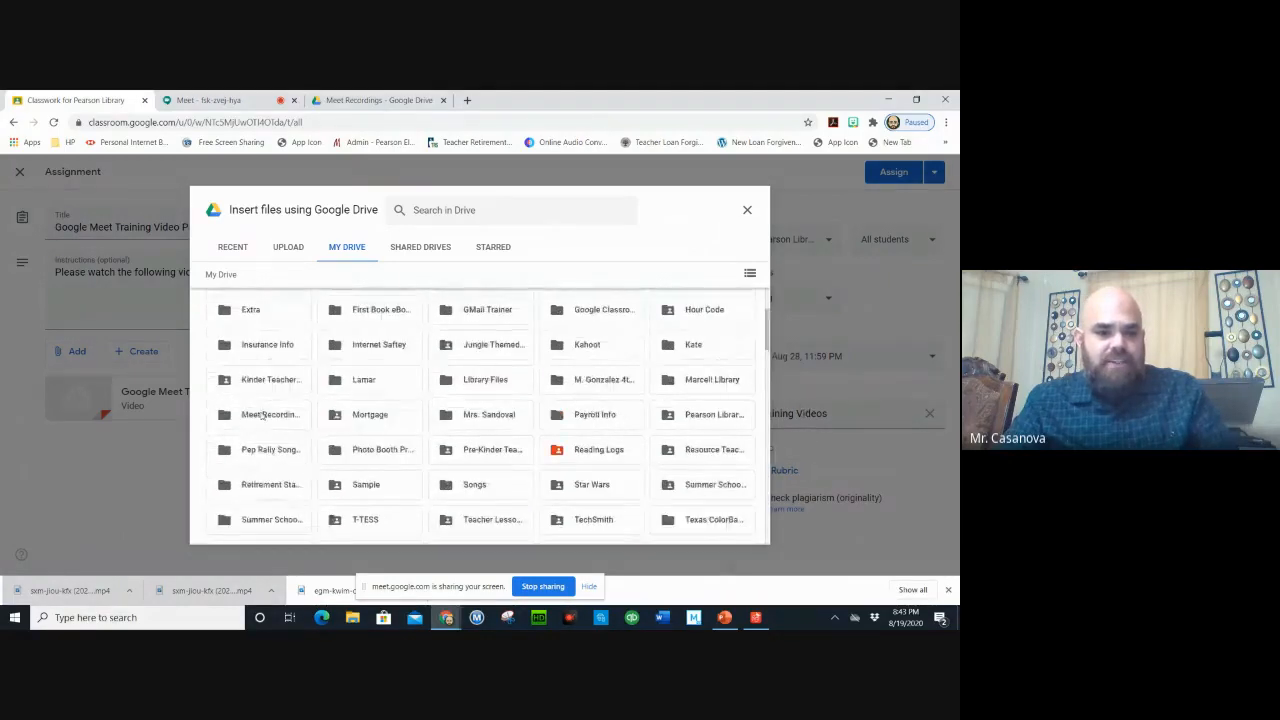
pyautogui.doubleClick(263, 413)
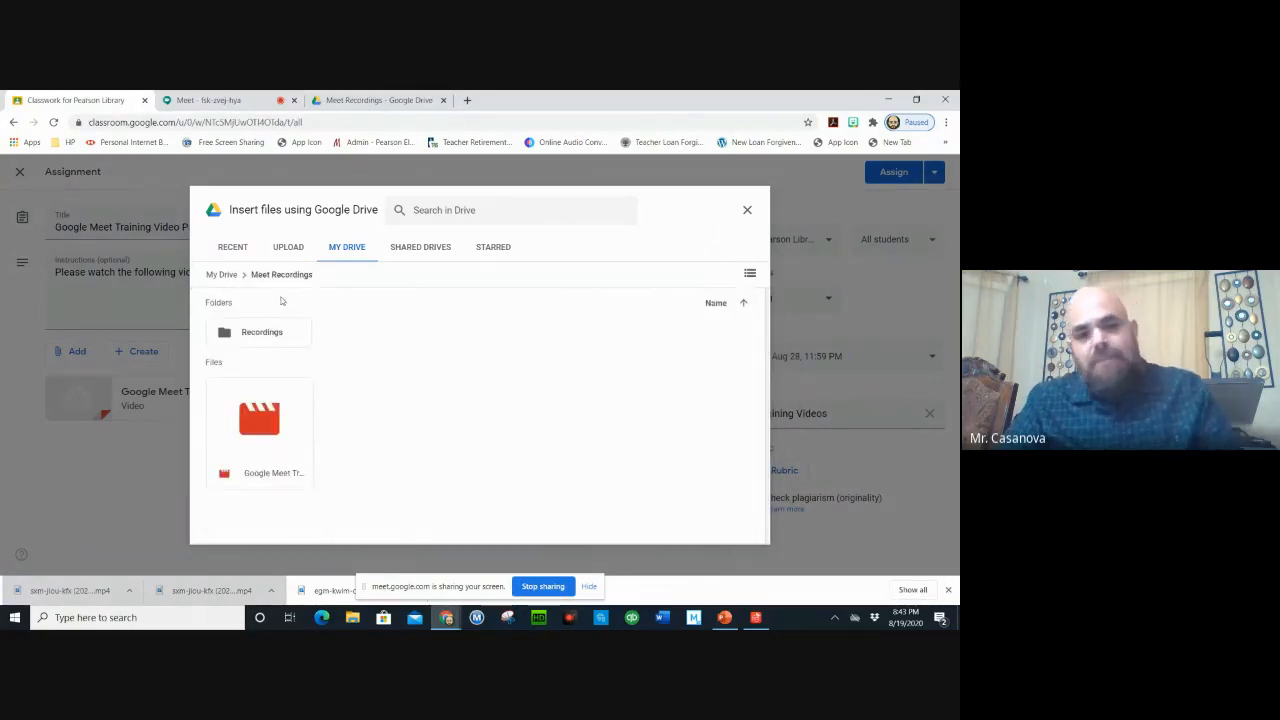
pyautogui.doubleClick(261, 331)
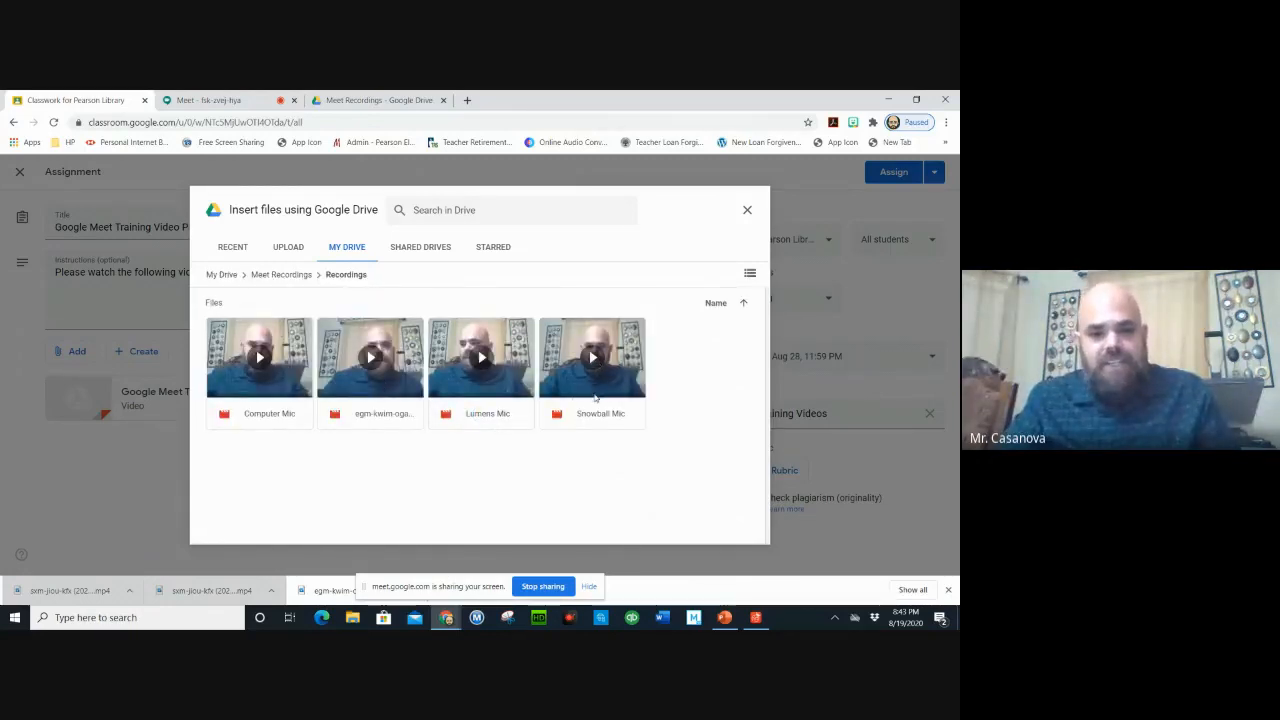
pyautogui.click(597, 390)
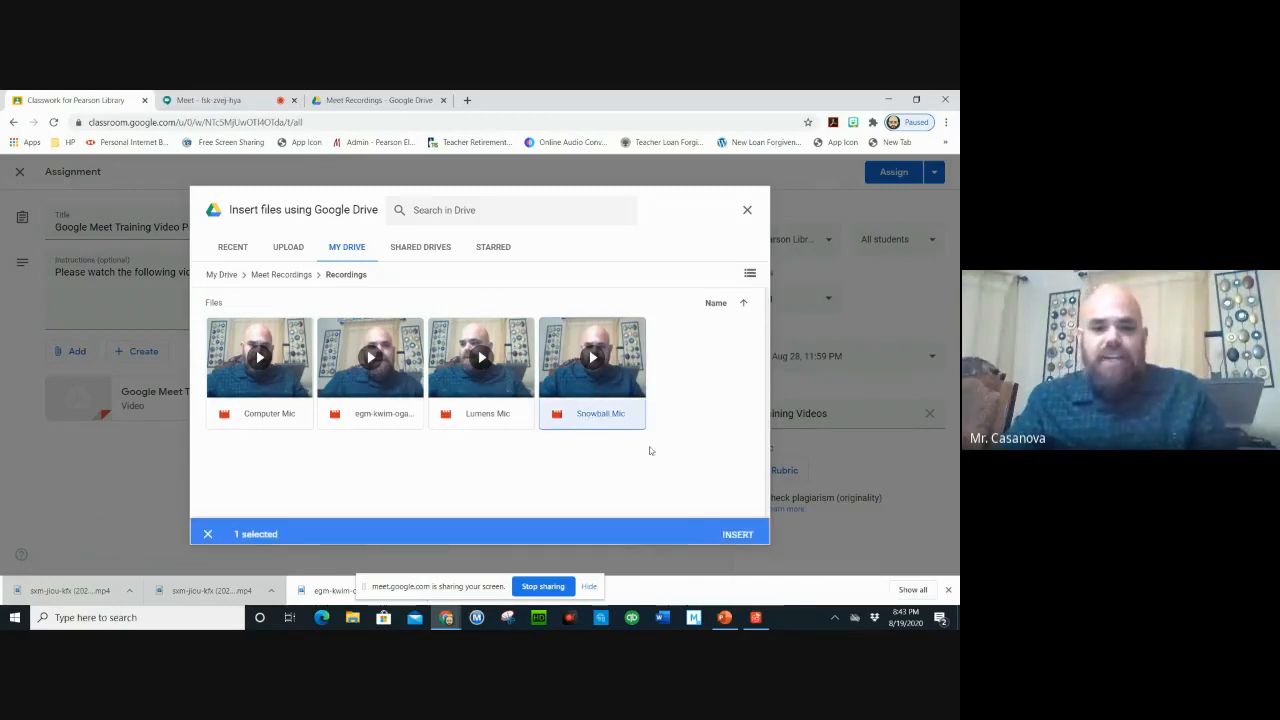
pyautogui.click(736, 529)
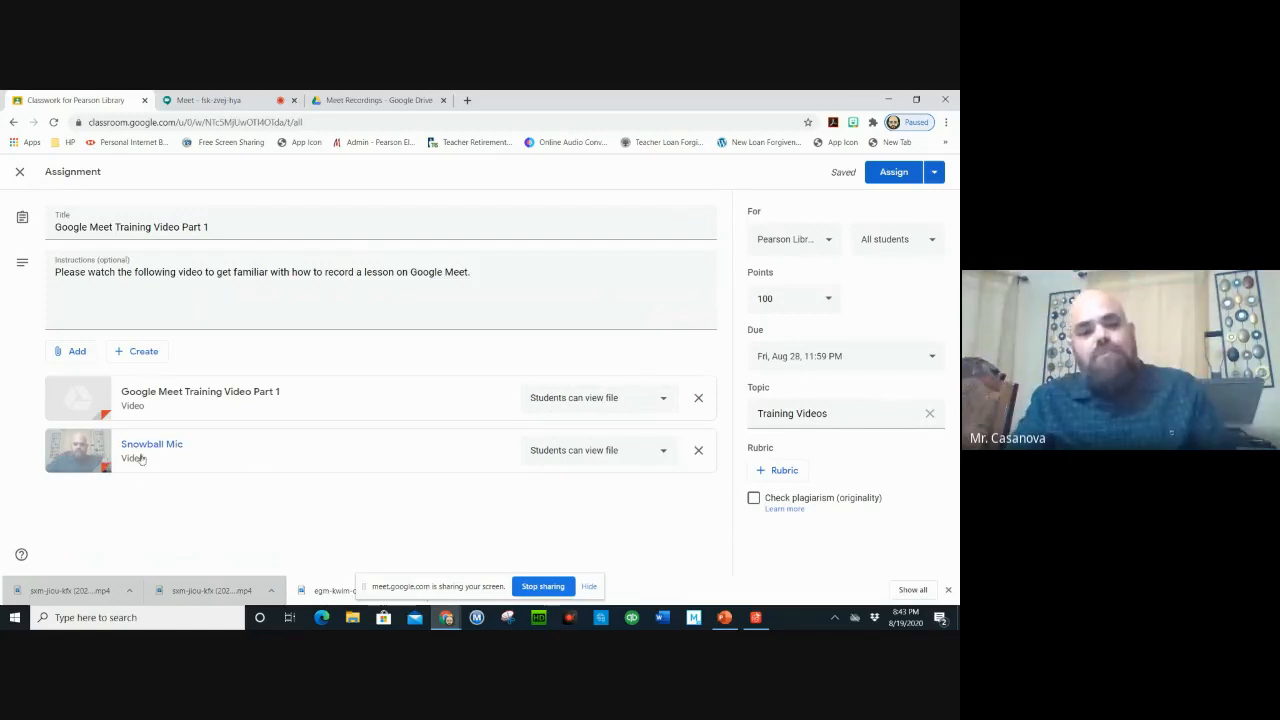
pyautogui.click(699, 453)
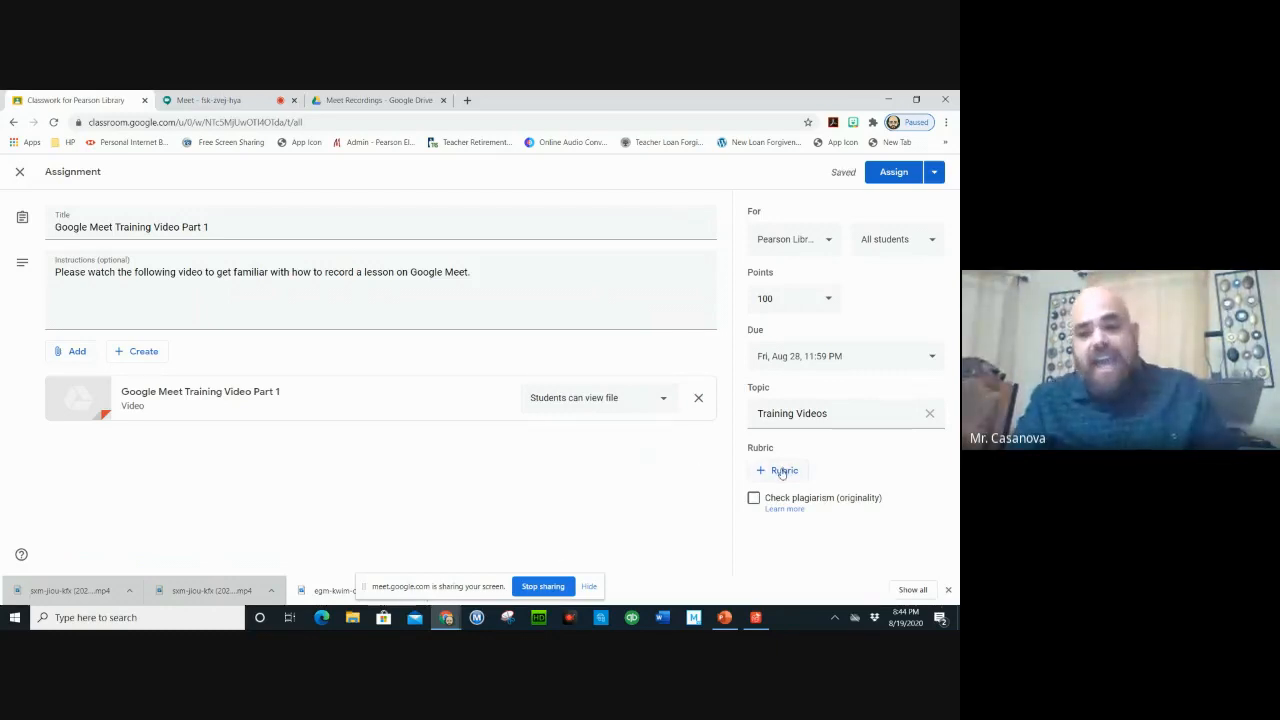
# - Drop an Aug 24 schedule and post the assignment to students immediately
pyautogui.click(935, 176)
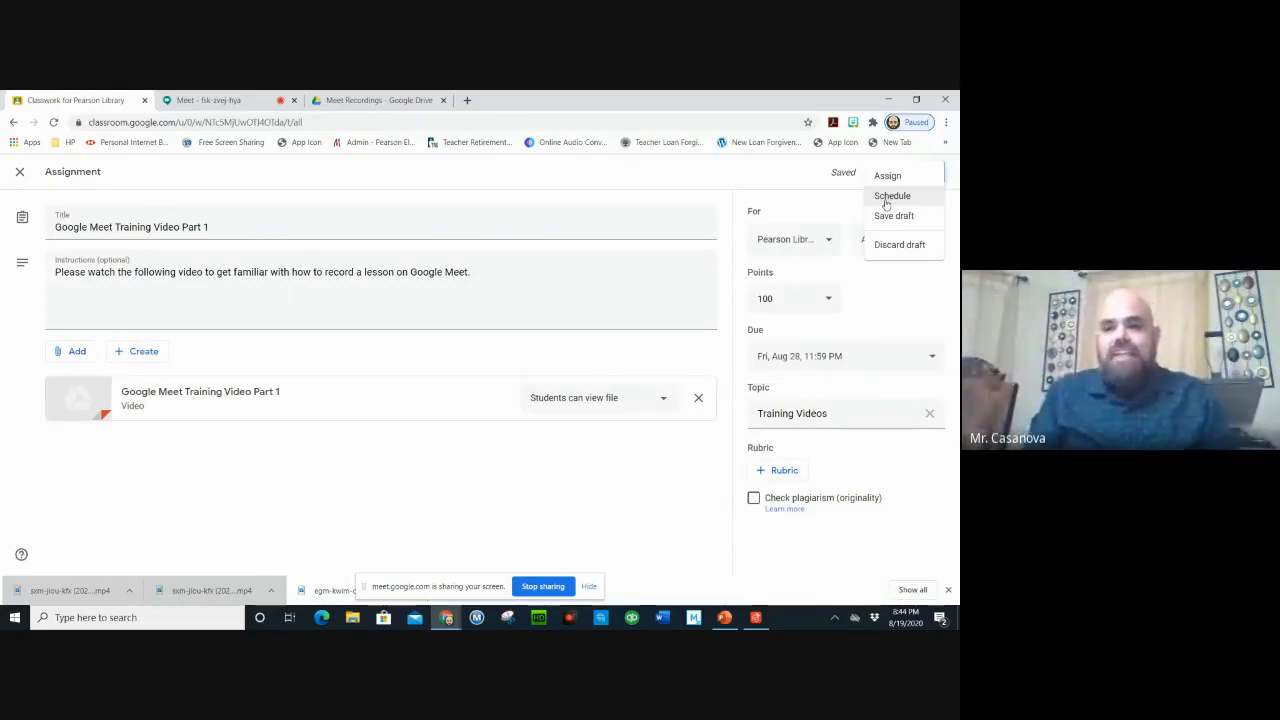
pyautogui.click(885, 200)
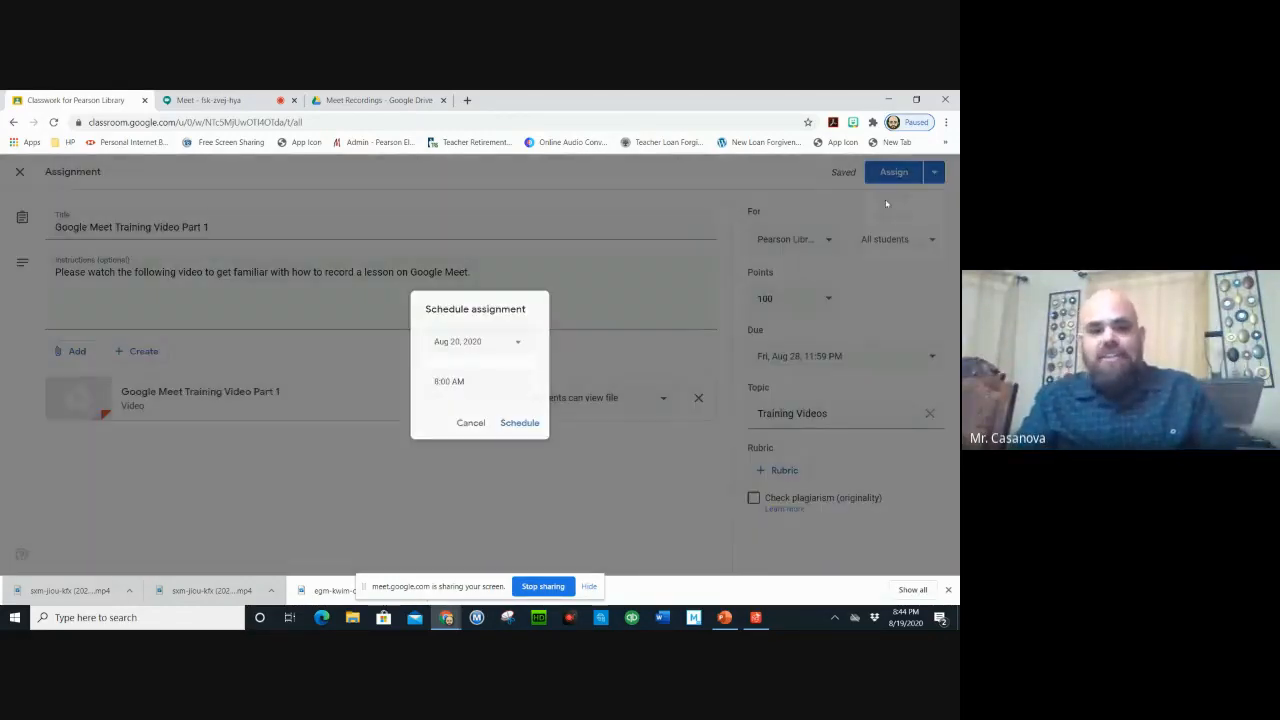
pyautogui.click(517, 341)
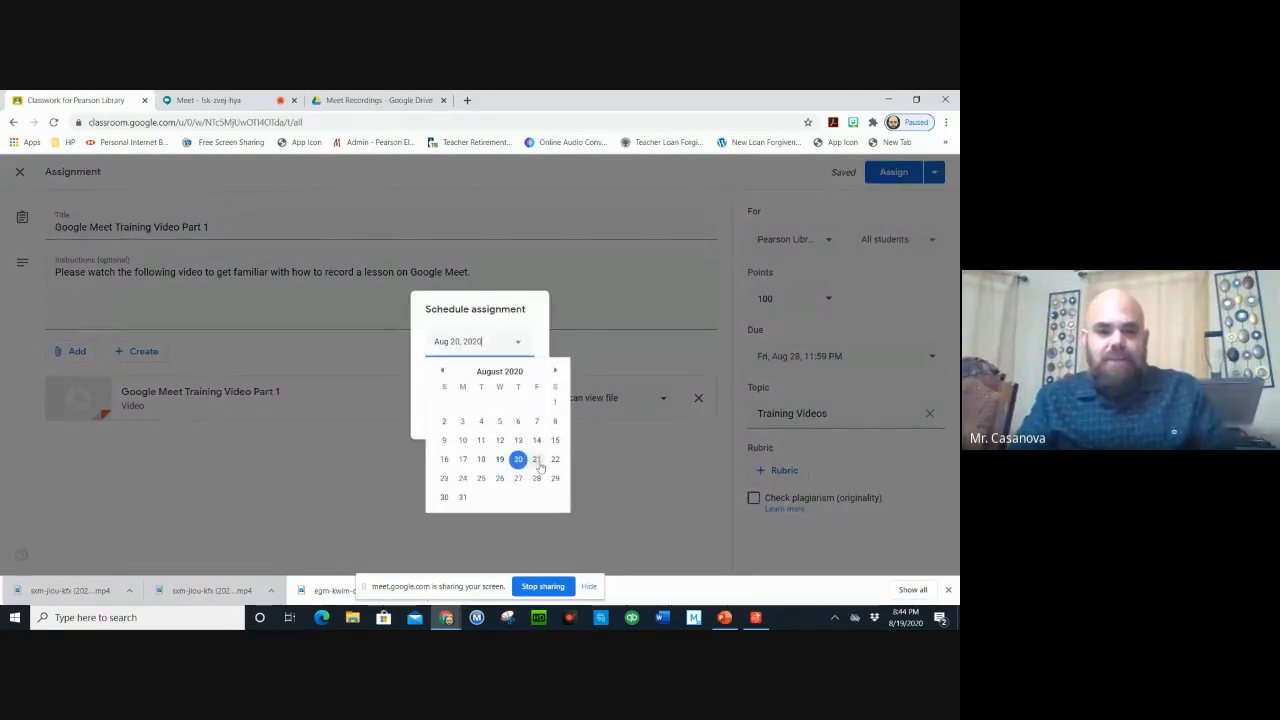
pyautogui.click(462, 479)
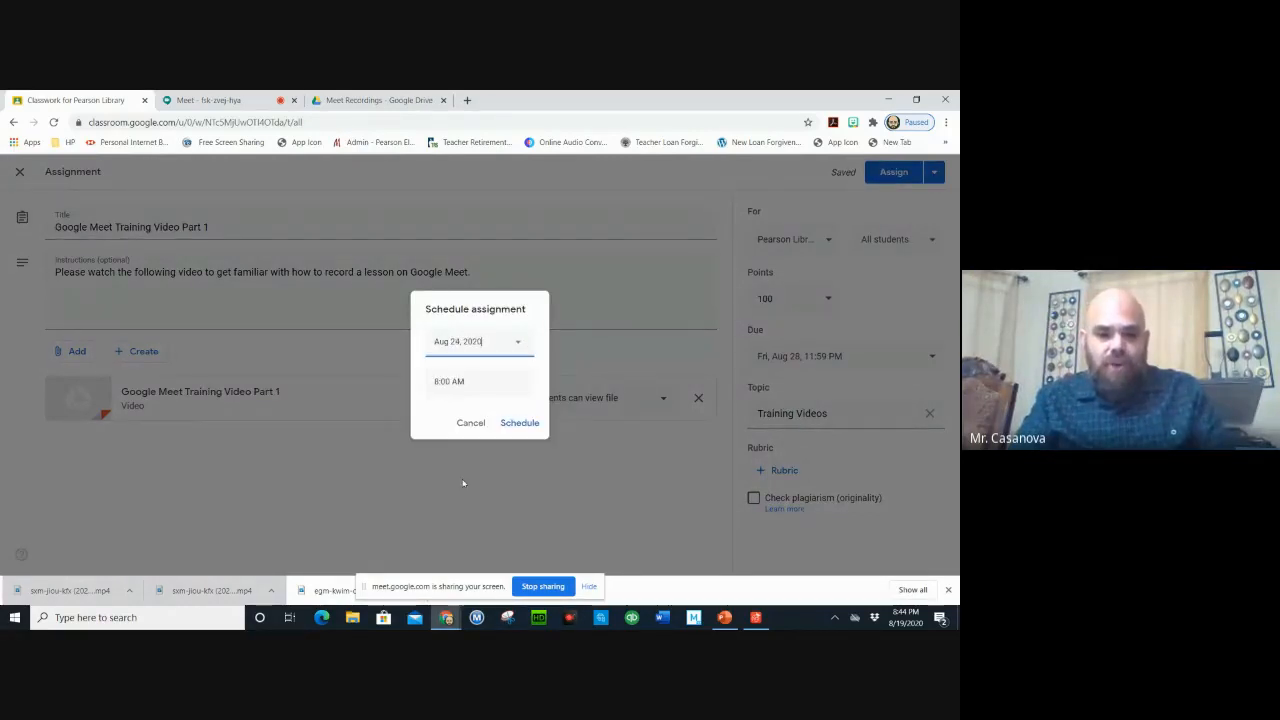
pyautogui.click(471, 424)
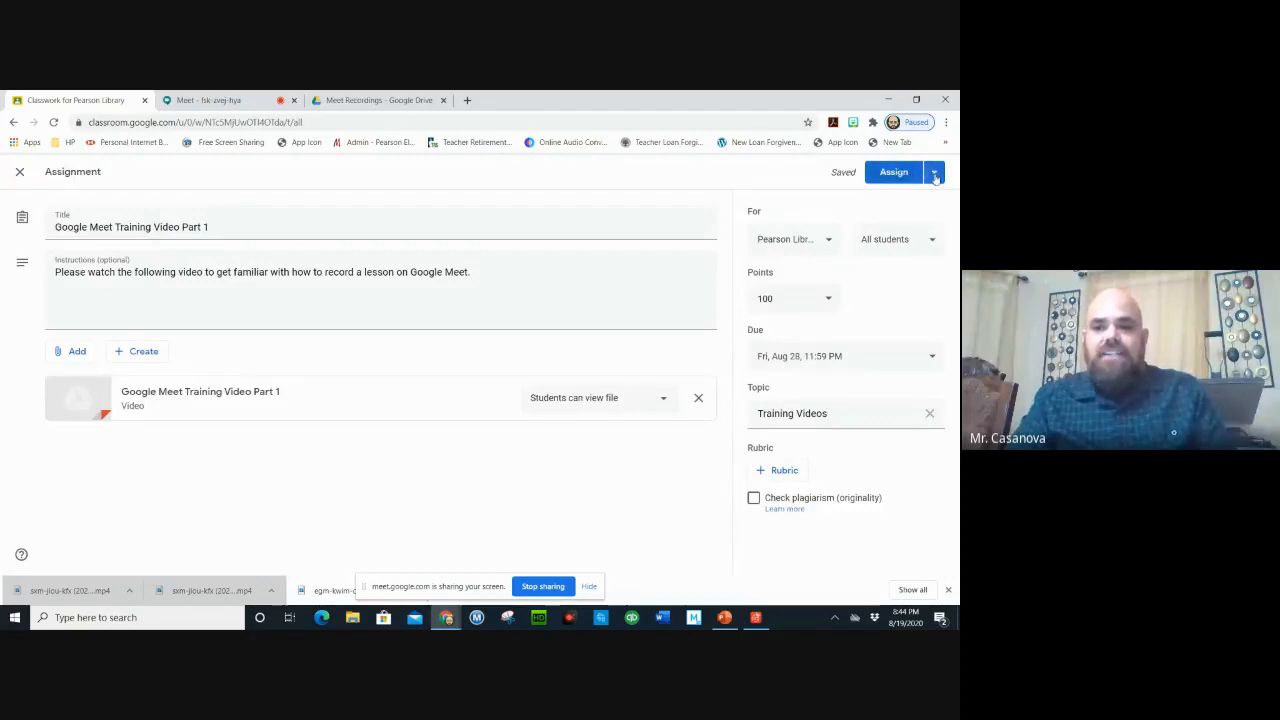
pyautogui.click(935, 176)
pyautogui.click(887, 176)
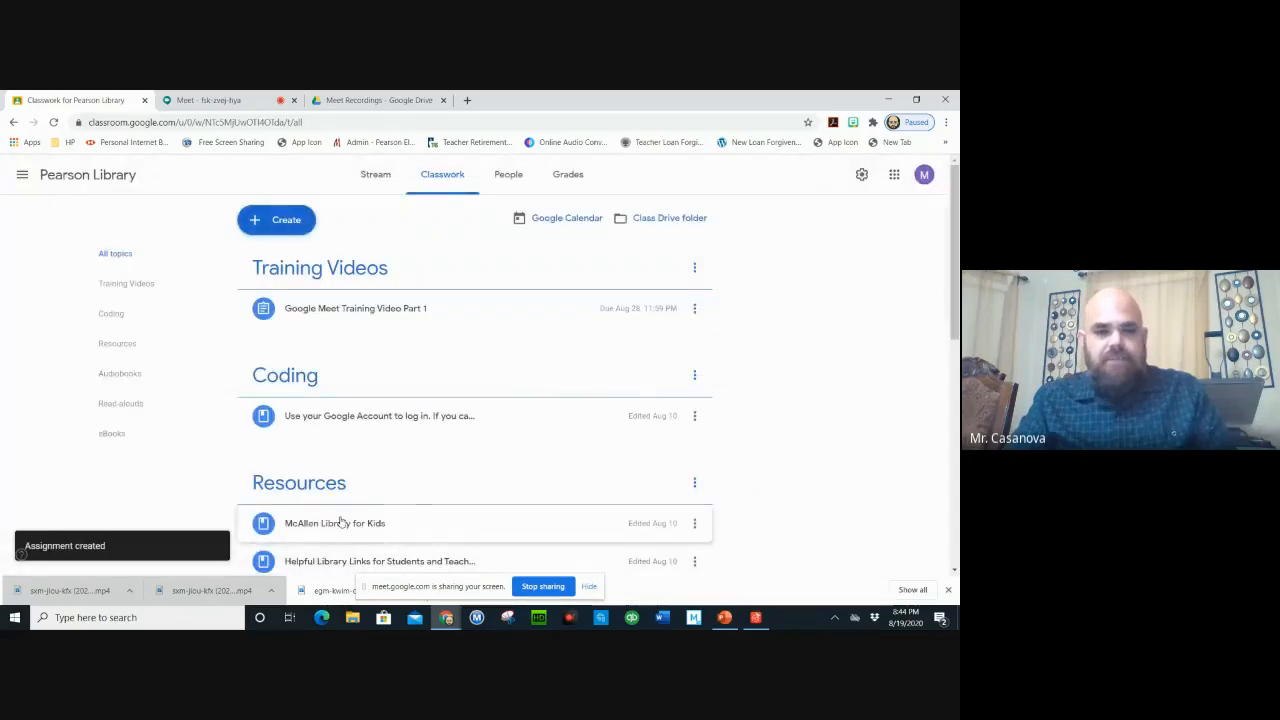
# - Find 'Google Meet Training Video Part 1' under Training Videos on Classwork and expand it
pyautogui.scroll(-3, 842, 309)
pyautogui.scroll(-3, 598, 399)
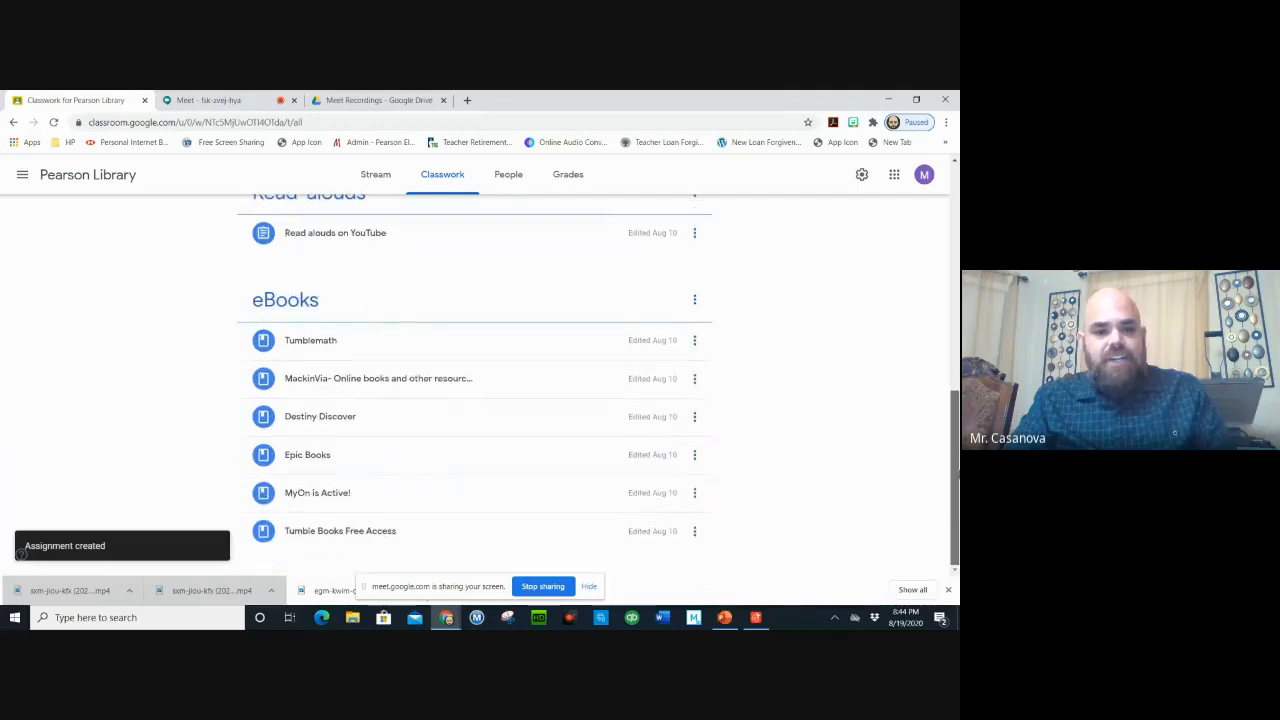
pyautogui.scroll(8, 598, 399)
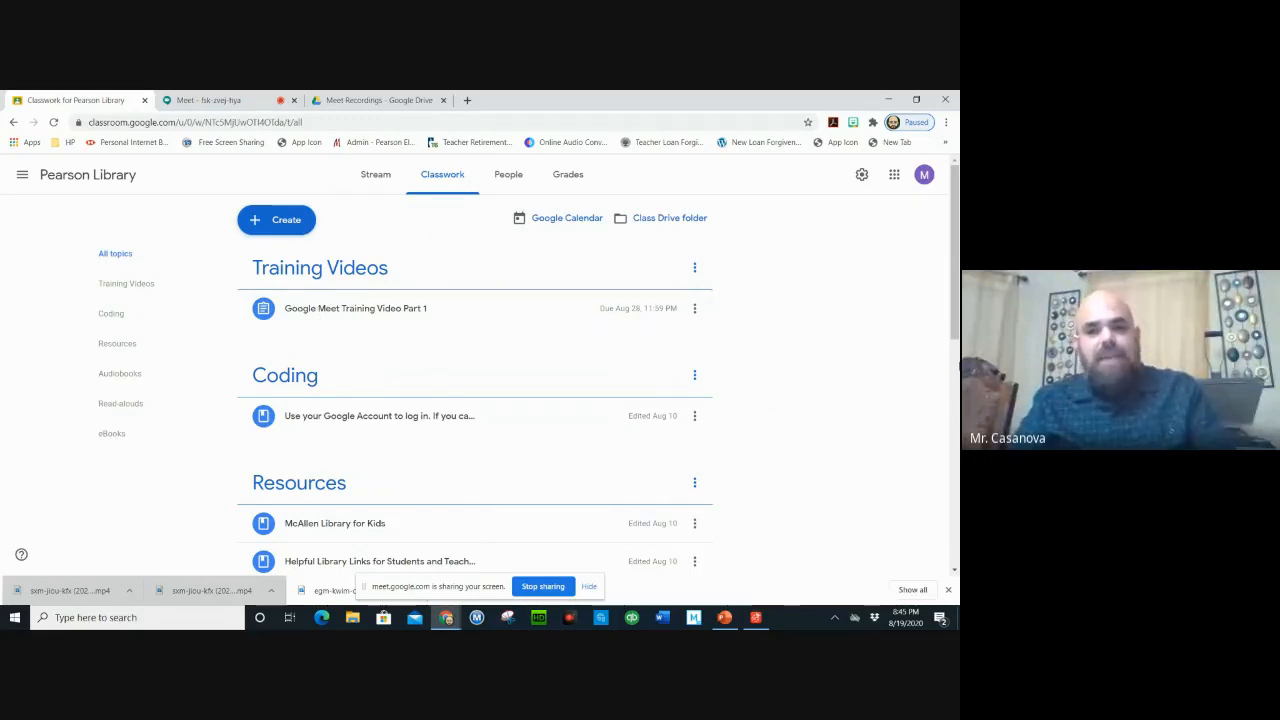
pyautogui.moveTo(957, 316)
pyautogui.mouseDown()
pyautogui.moveTo(957, 536)
pyautogui.moveTo(948, 318)
pyautogui.mouseUp()
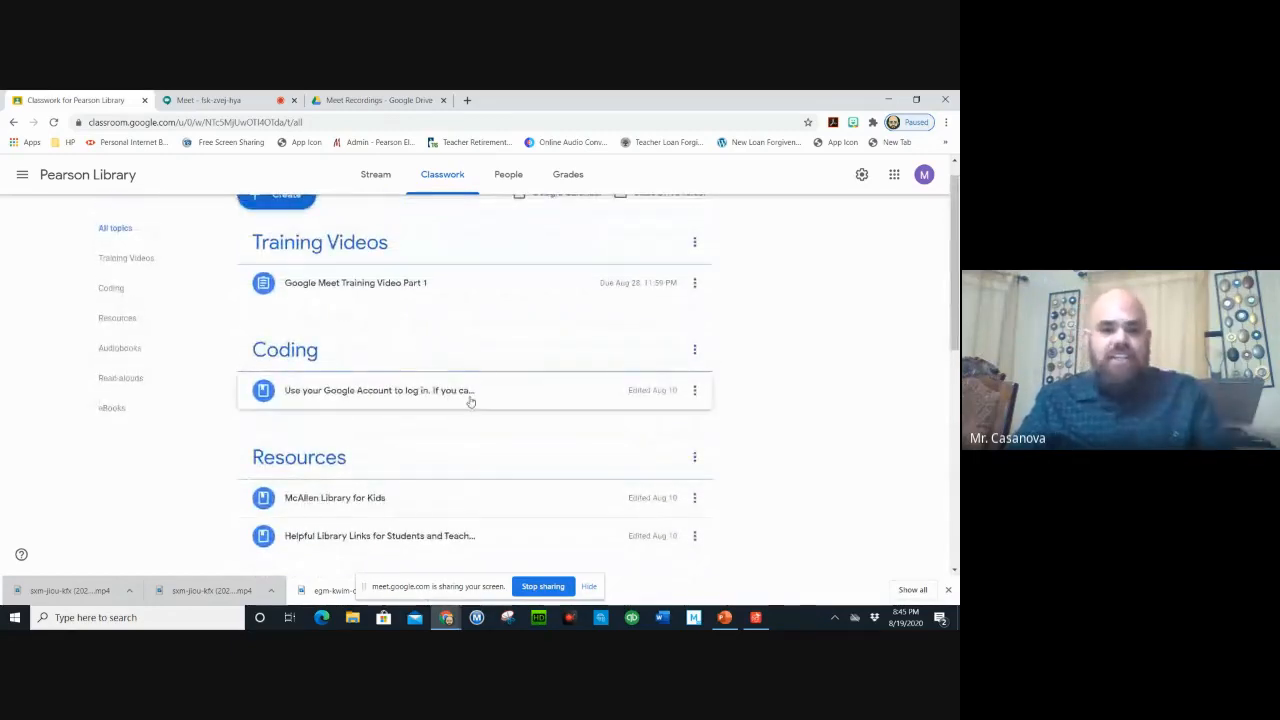
pyautogui.click(379, 289)
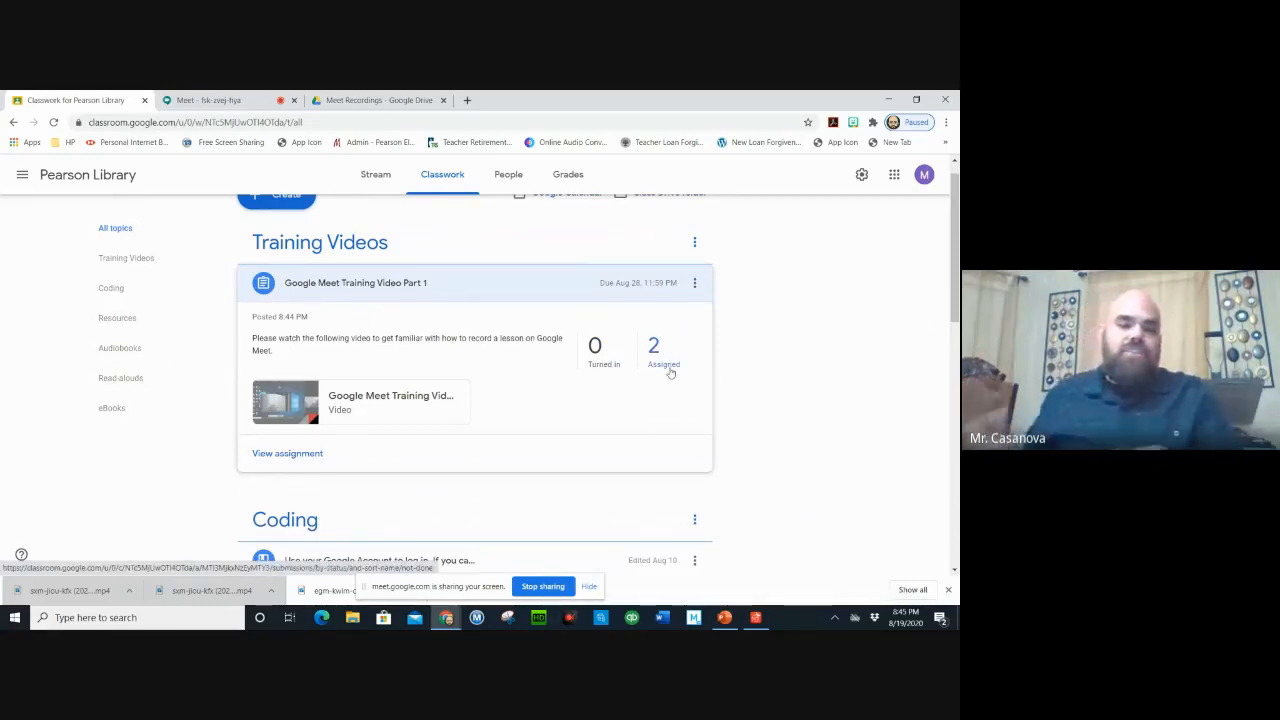
# - Review assigned student work, toggling the All filter, then return to the Meet call tab
pyautogui.click(655, 355)
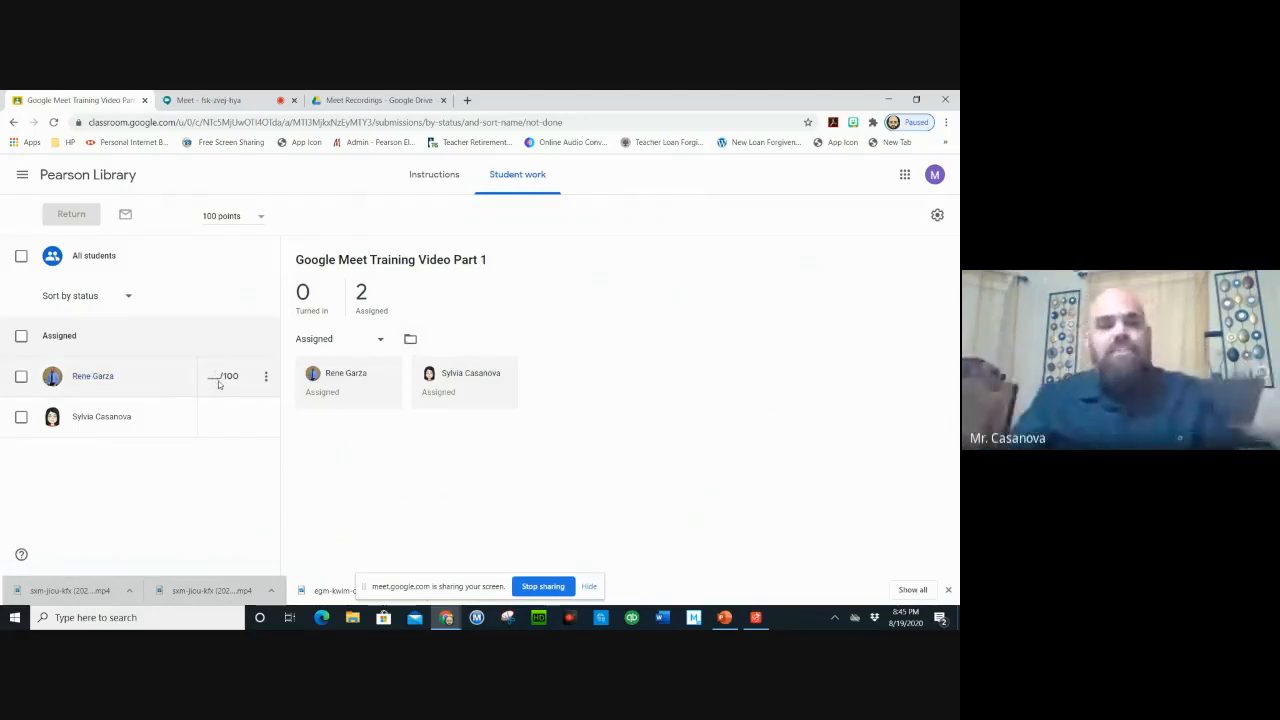
pyautogui.click(306, 302)
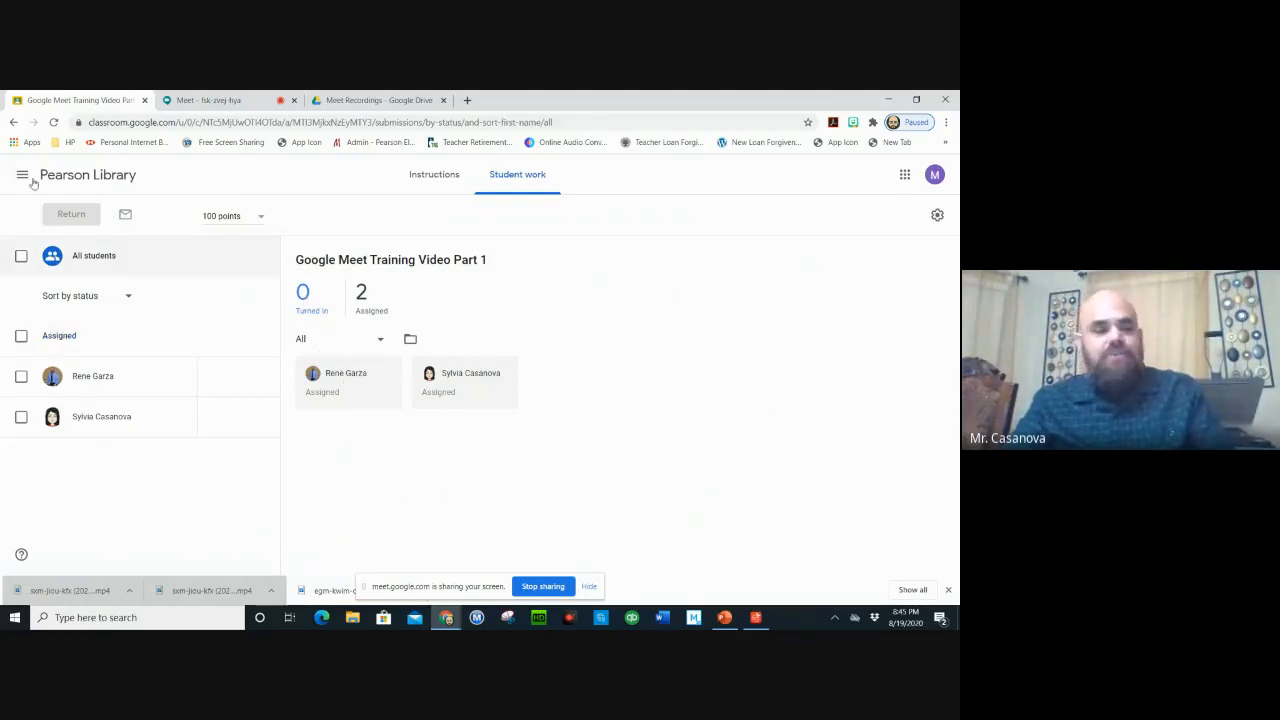
pyautogui.click(14, 121)
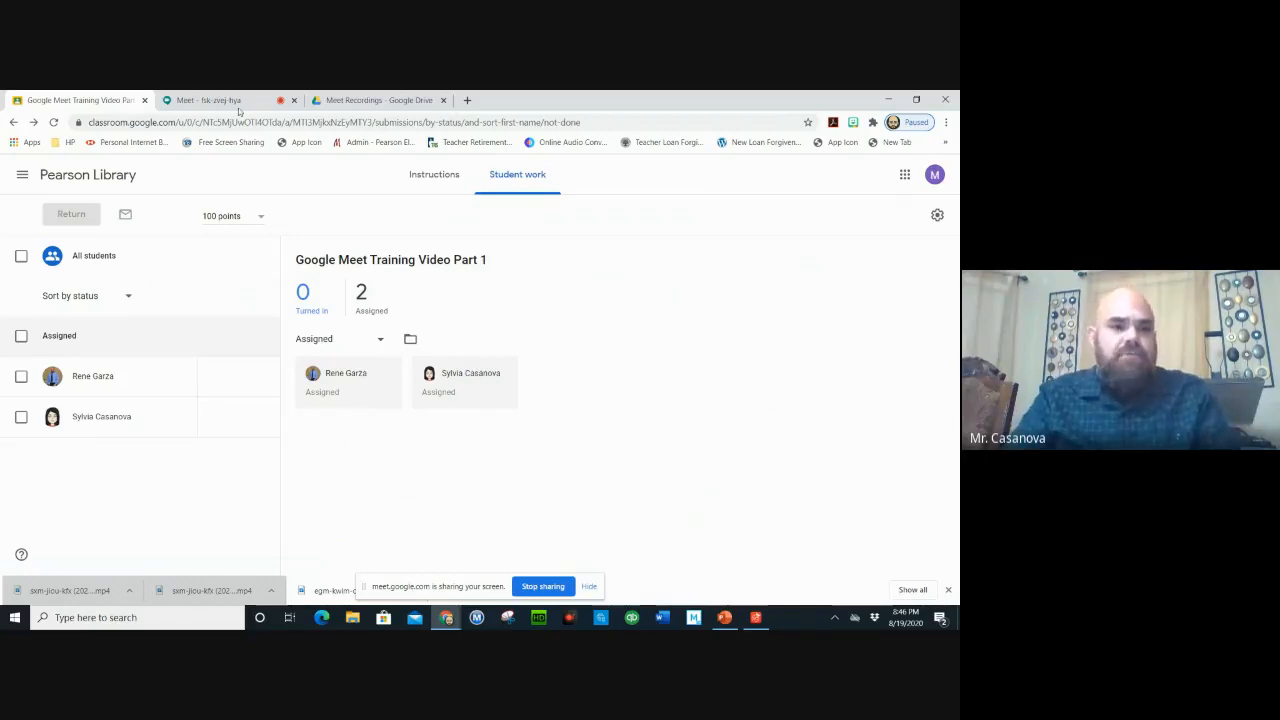
pyautogui.click(227, 102)
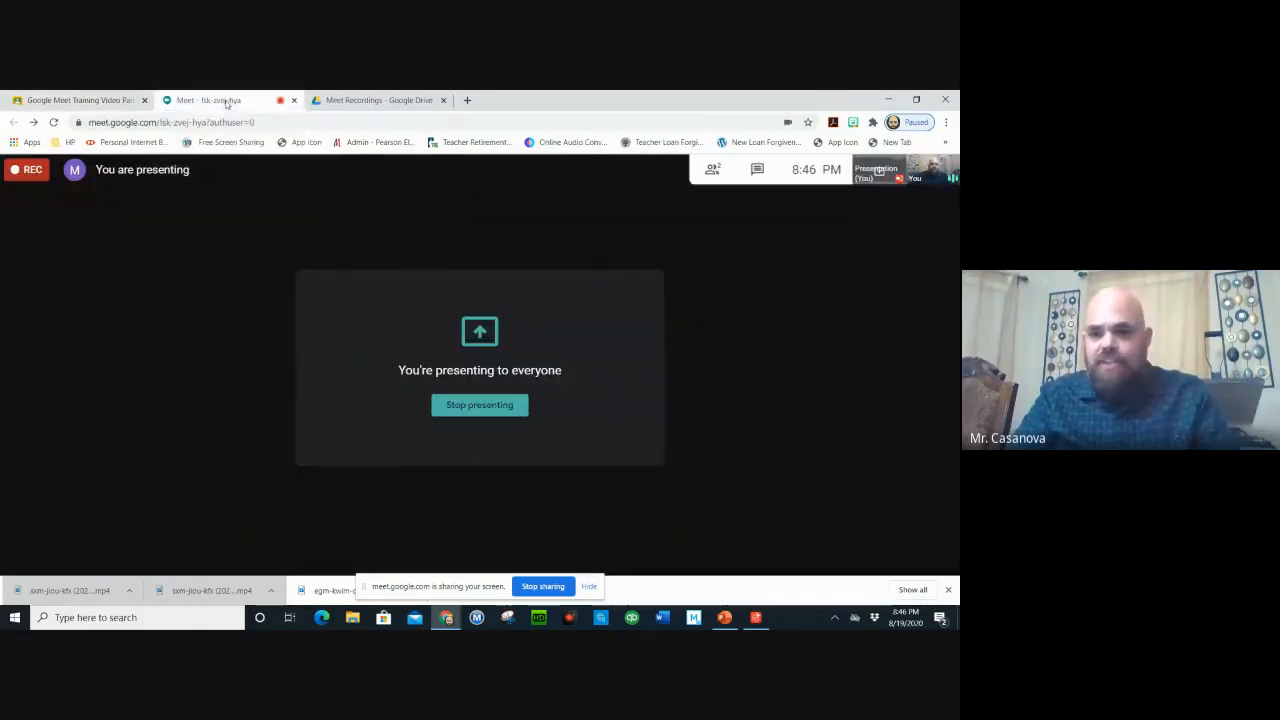